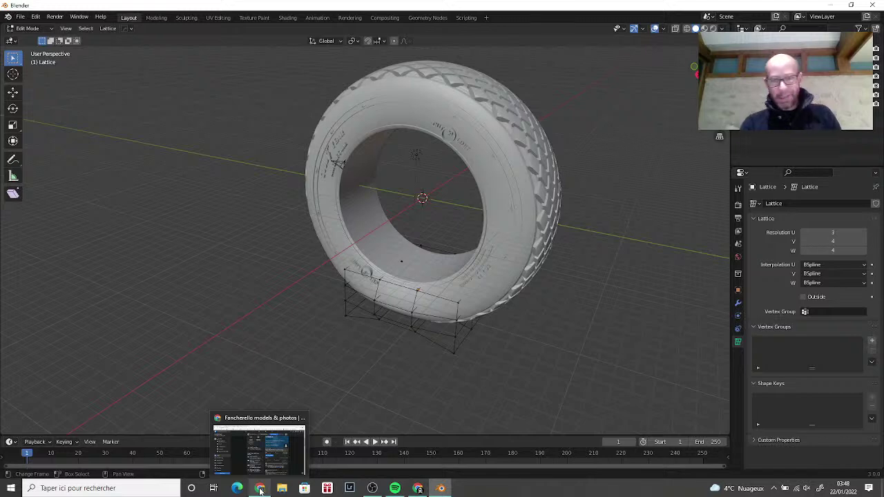
Step: Bring YouTube Studio forward and reload its live broadcasts list to show Stream 4 live
left_click(418, 488)
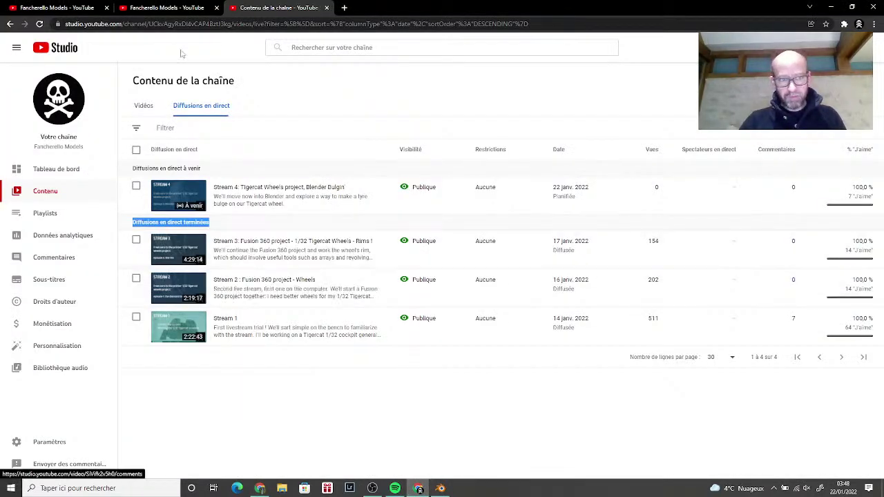
left_click(39, 23)
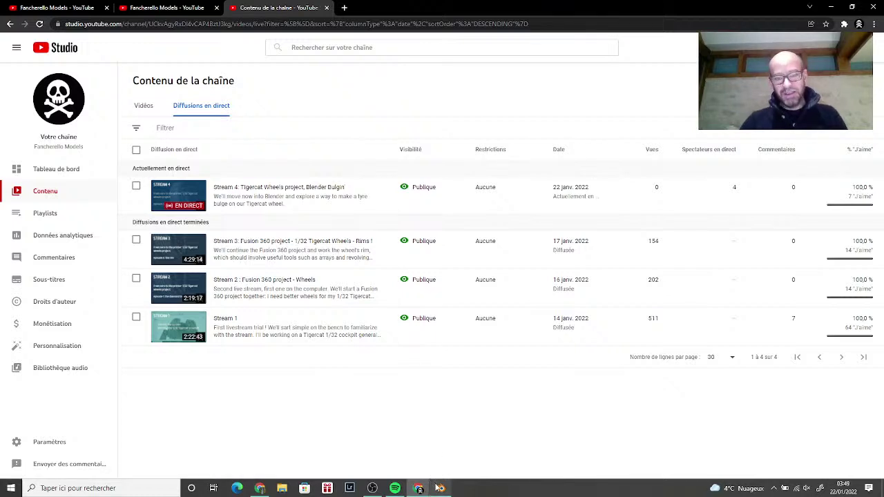
mouse_move(439, 488)
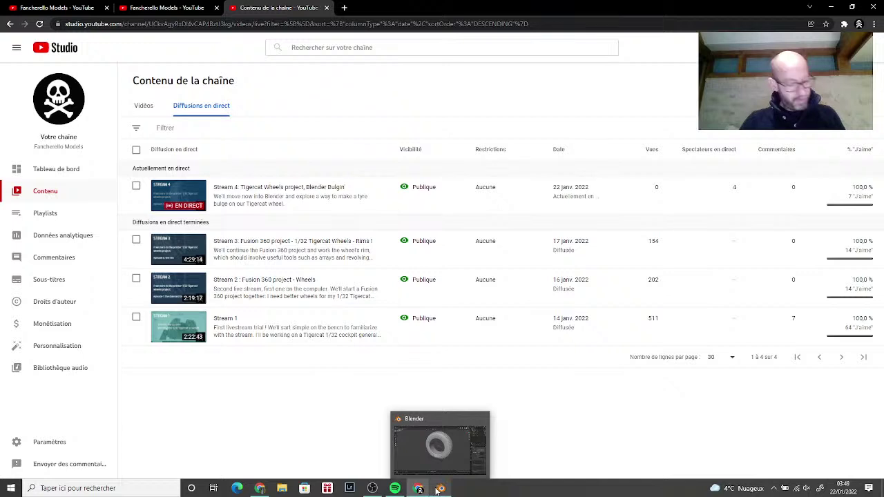
Step: Back in Blender, box-select every lattice point around the tyre, then close Blender
left_click(437, 489)
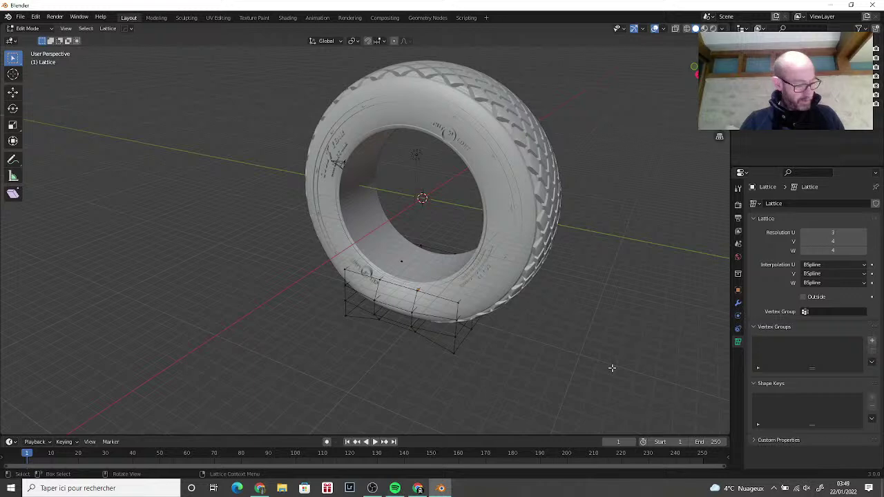
left_click_drag(611, 368, 243, 99)
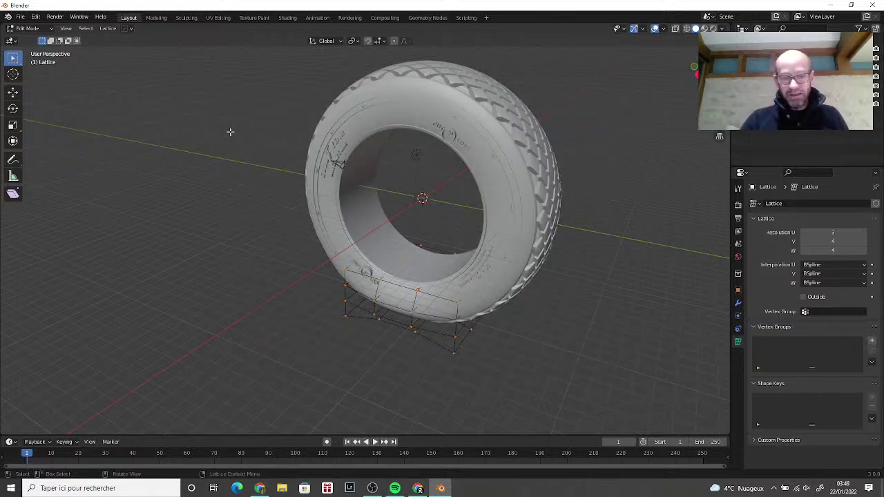
left_click(21, 16)
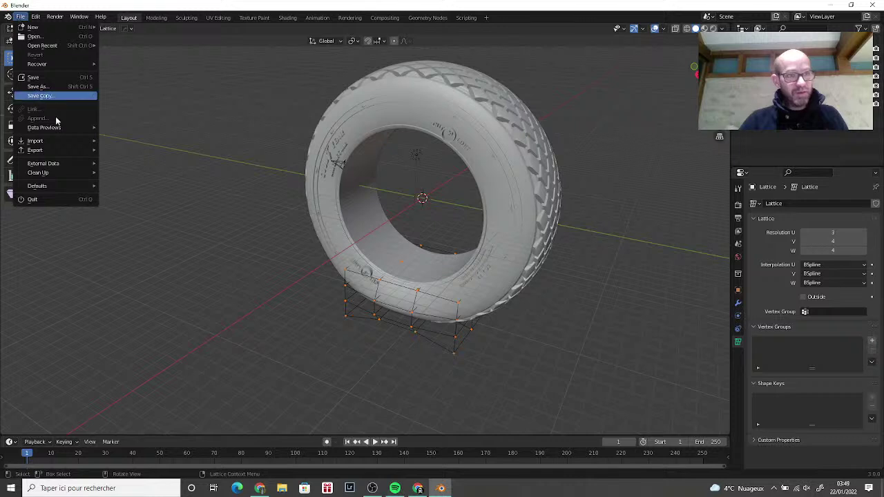
mouse_move(63, 155)
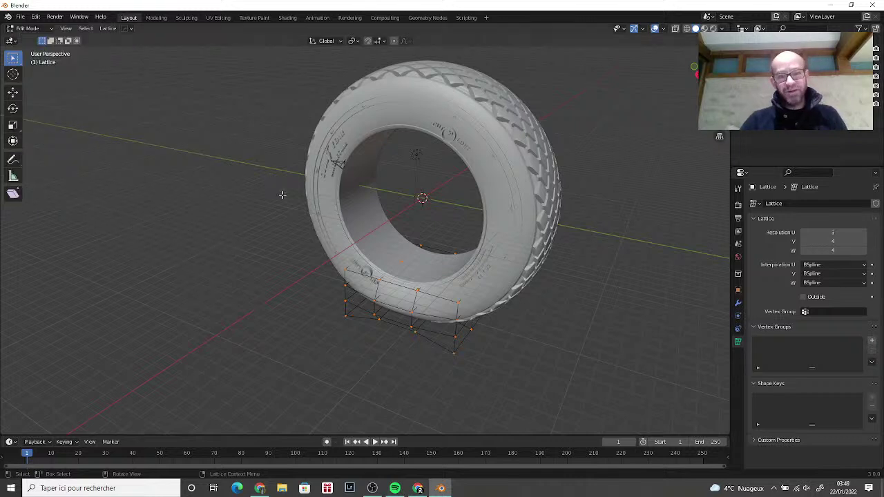
left_click(872, 4)
Step: Quit Blender without saving and minimise the YouTube Studio, OBS and Facebook windows
left_click(468, 261)
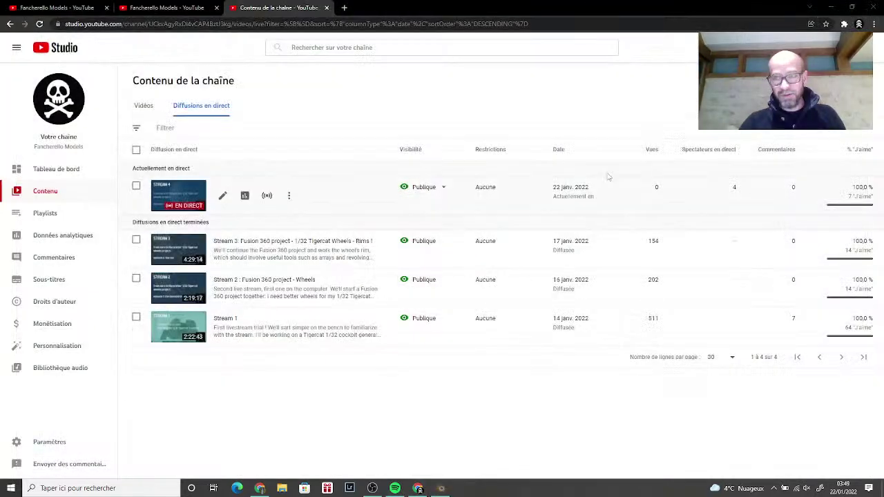
left_click(832, 7)
left_click(834, 7)
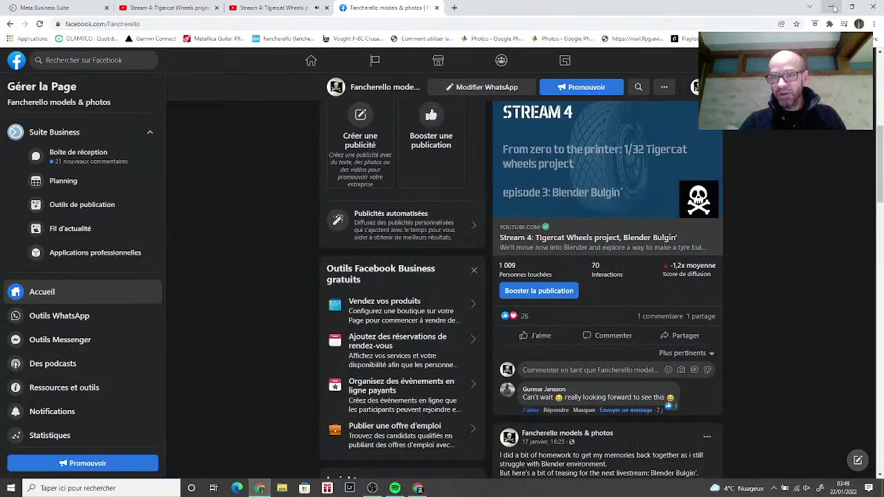
left_click(832, 7)
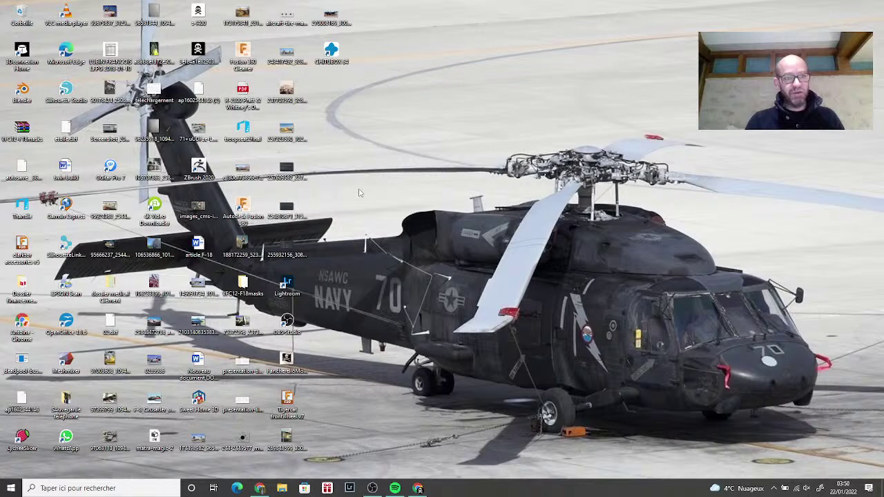
Step: Launch Blender 3.0.0 from its desktop shortcut
double_click(26, 88)
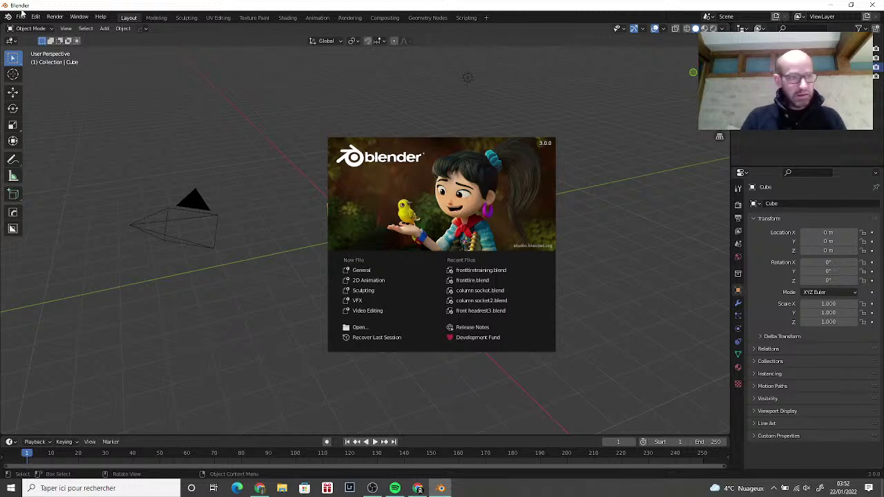
Step: Dismiss the startup splash and delete the default cube from the new scene
left_click(233, 157)
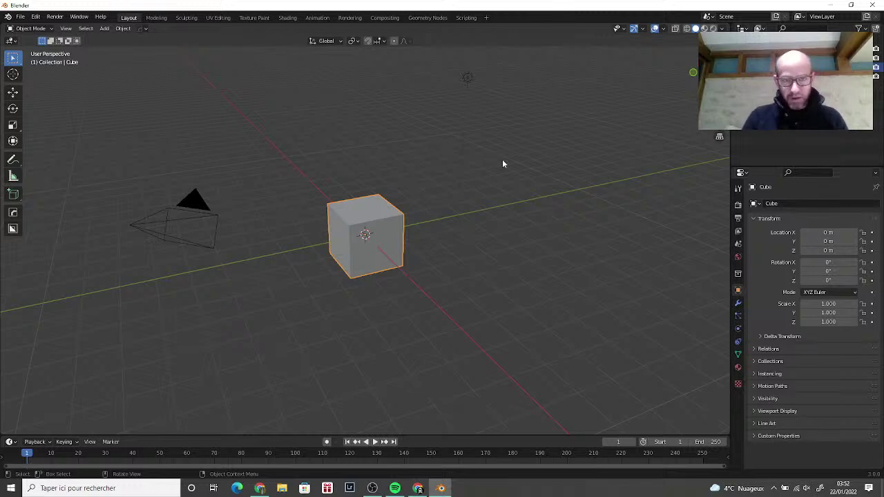
left_click_drag(509, 166, 439, 178)
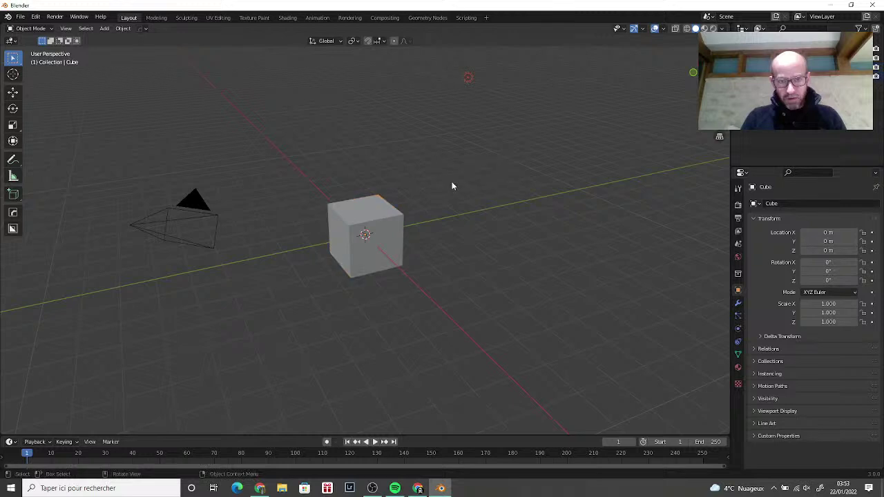
left_click(391, 224)
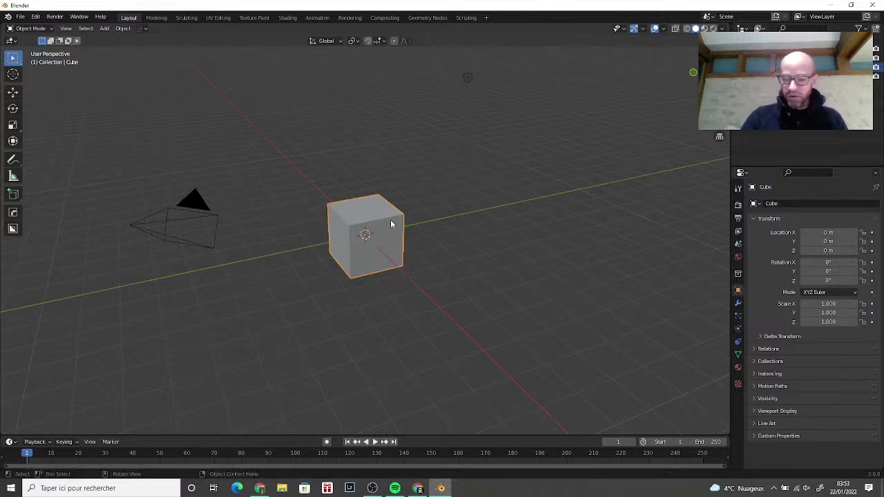
key("Delete")
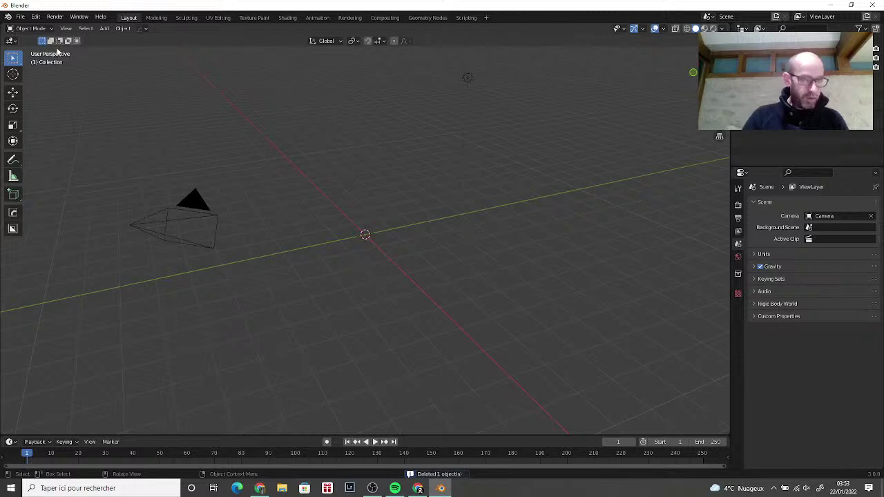
Step: Import Tyro.stl, Rim.stl and front cover.stl from the Tigercat Main wheels folder as STL
left_click(20, 17)
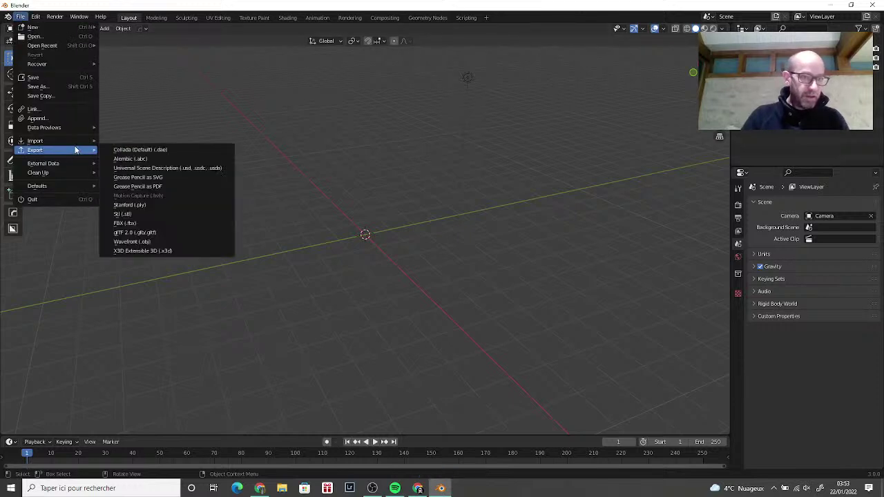
mouse_move(78, 141)
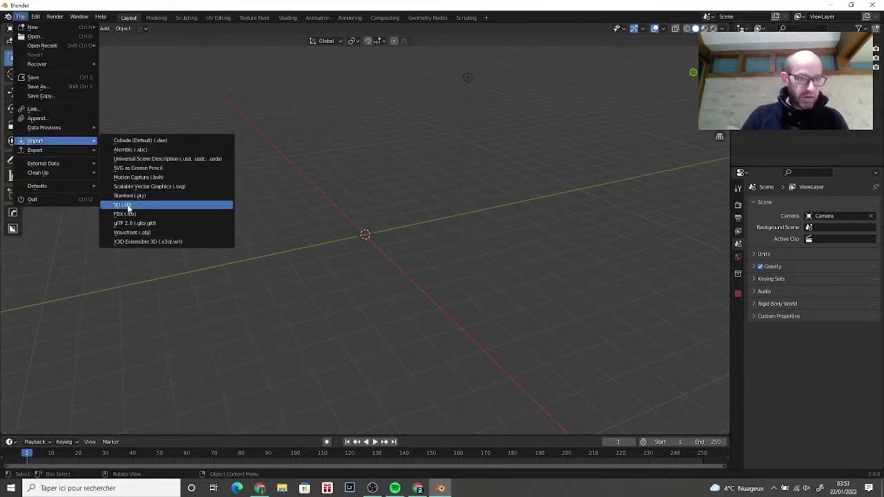
left_click(127, 204)
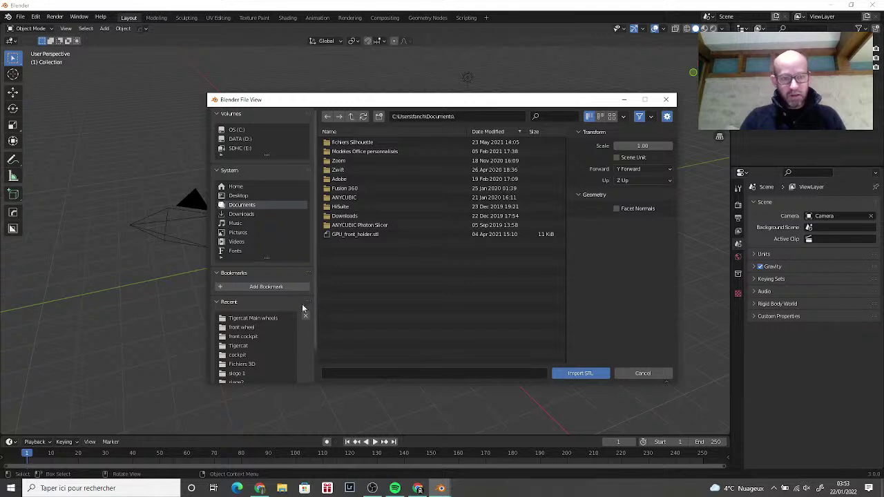
left_click(268, 319)
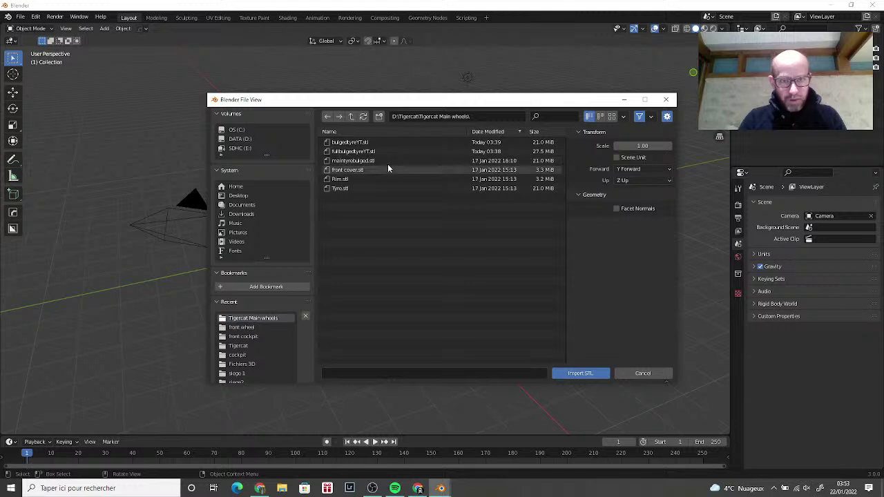
left_click(371, 191)
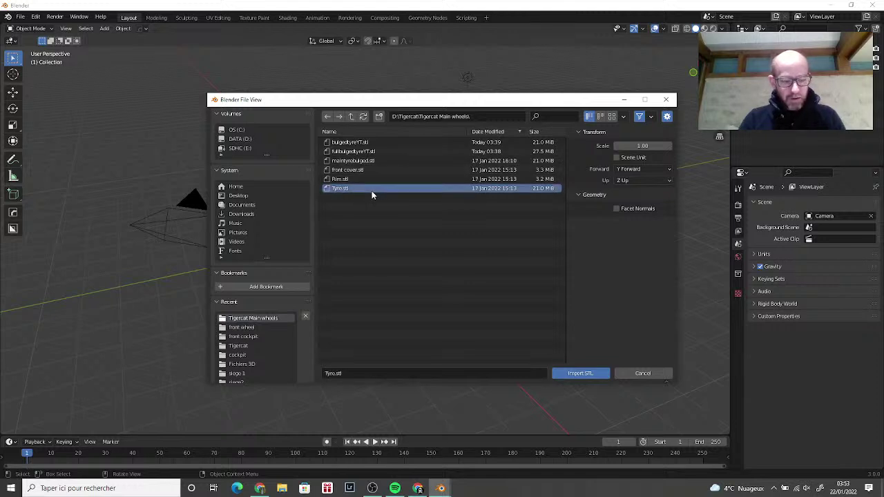
left_click(375, 181, "shift")
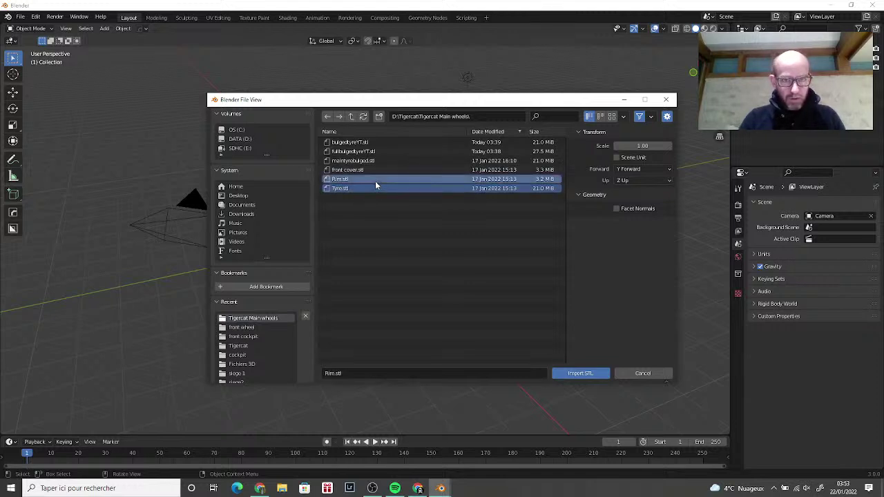
left_click(394, 169, "shift")
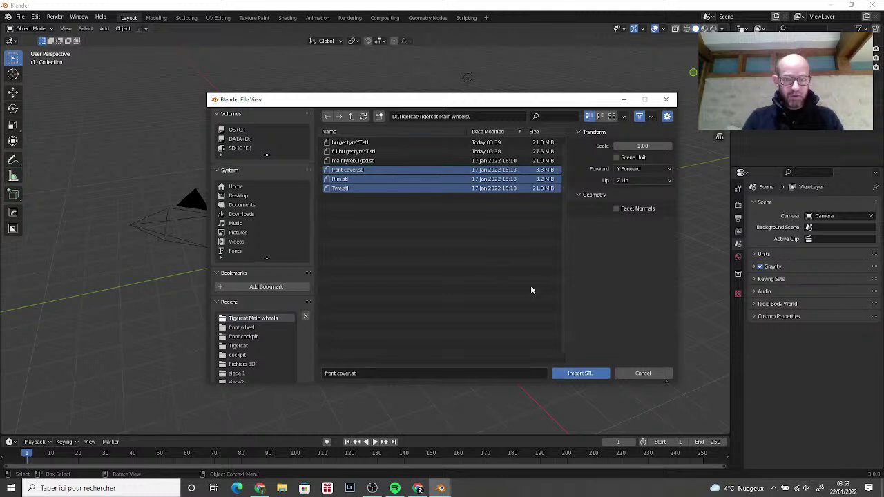
left_click(583, 373)
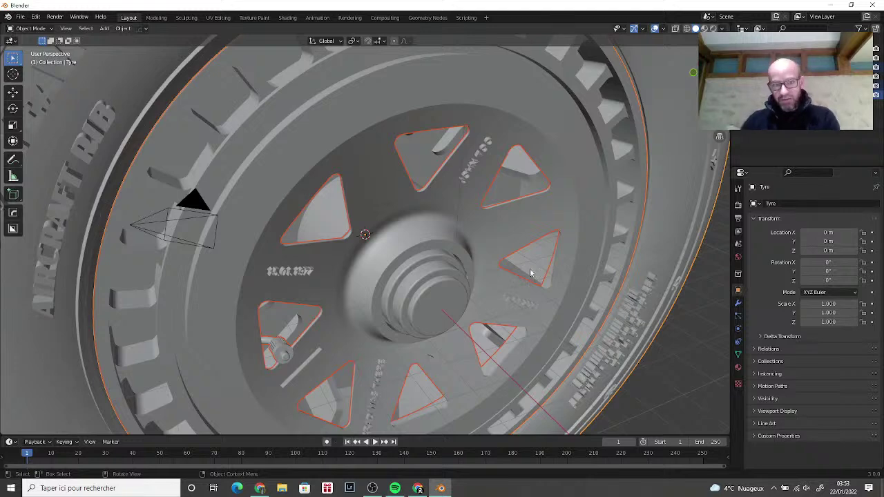
Step: Zoom and orbit around the imported wheel to inspect the tyre tread and both sides
scroll(500, 250, "down", 8)
middle_click_drag(497, 254, 513, 260)
scroll(513, 263, "down", 5)
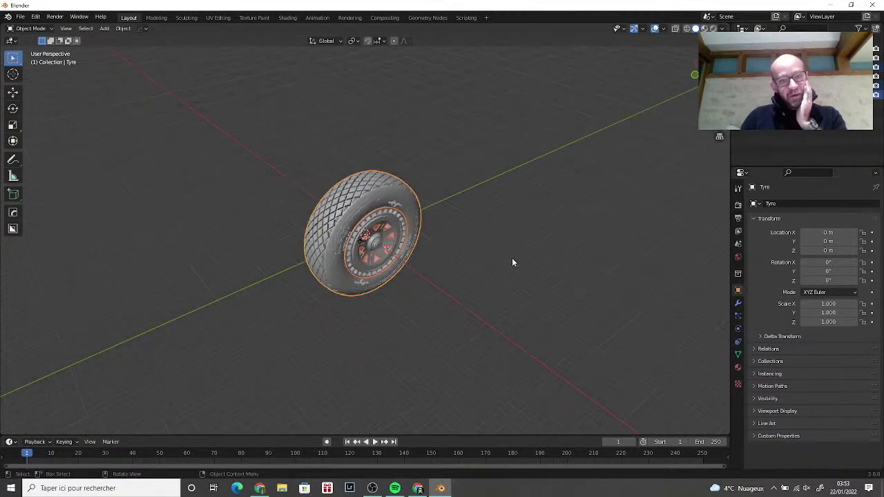
scroll(512, 262, "up", 4)
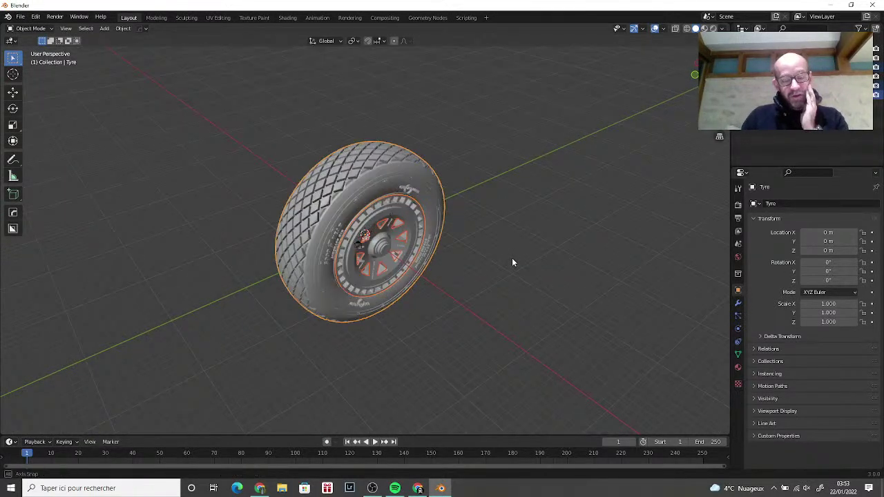
middle_click_drag(512, 261, 428, 258)
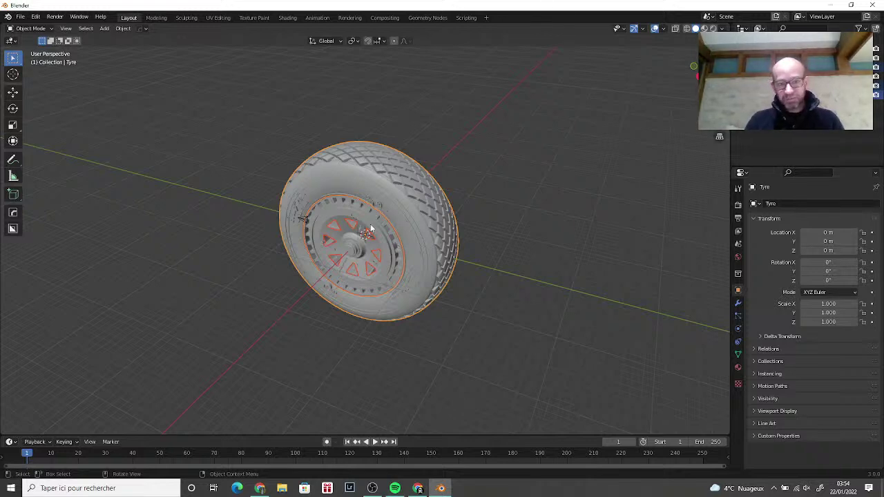
Step: Deselect the tyre and delete the default camera from the scene
left_click(500, 206)
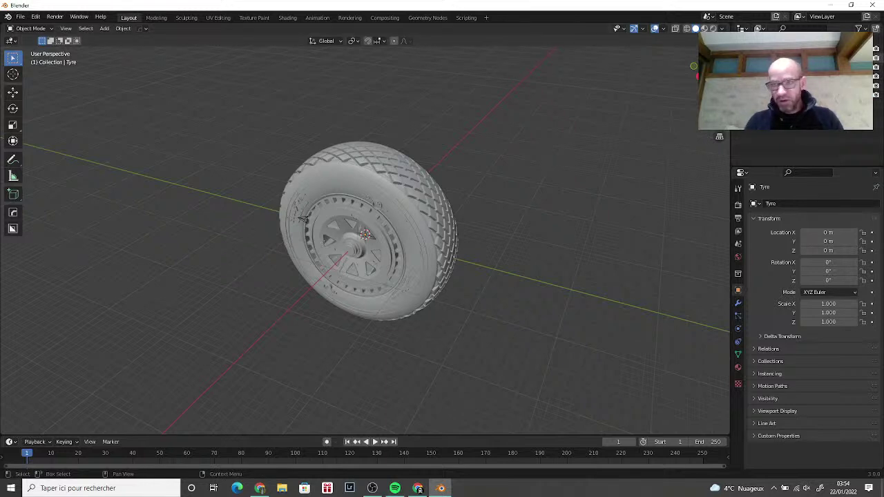
left_click(760, 58)
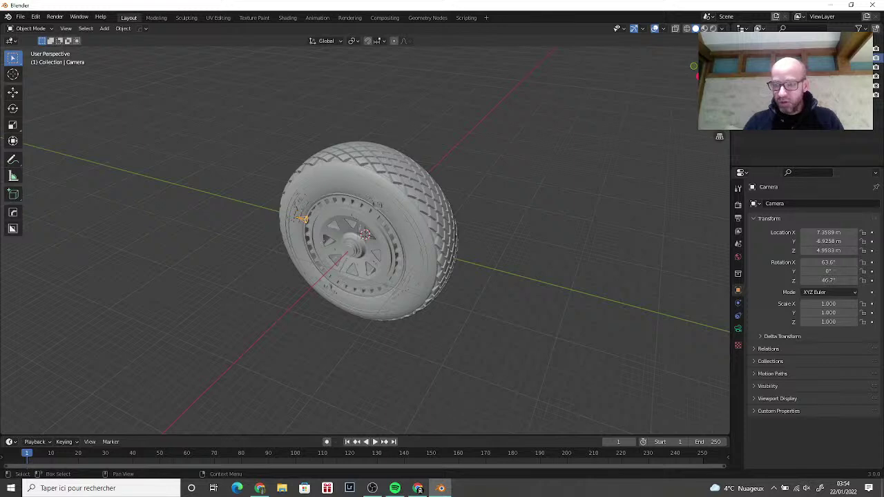
key("Delete")
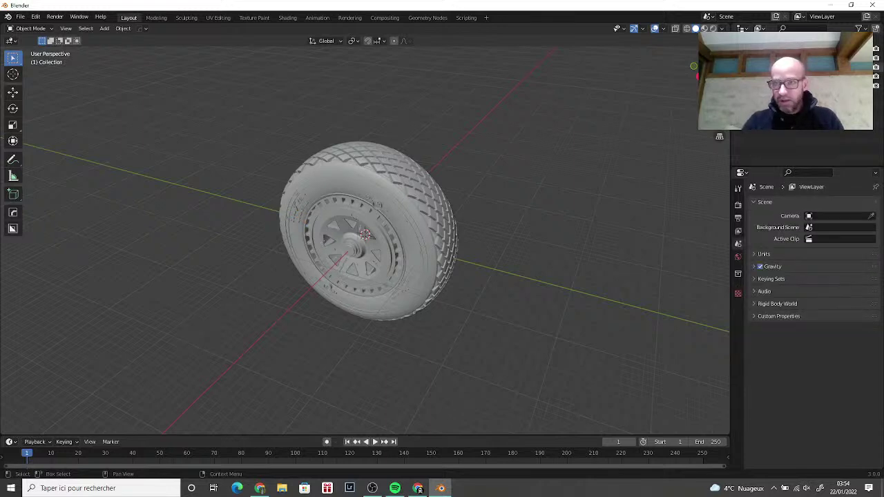
key("ctrl+z")
key("ctrl+shift+z")
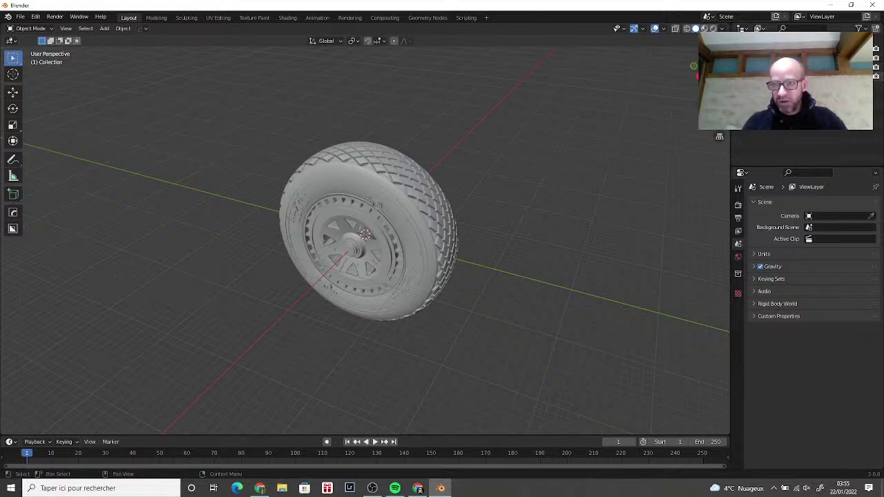
Step: Make the Tyre the active object in Object Mode, at location 0 m and scale 1.000
left_click(407, 198)
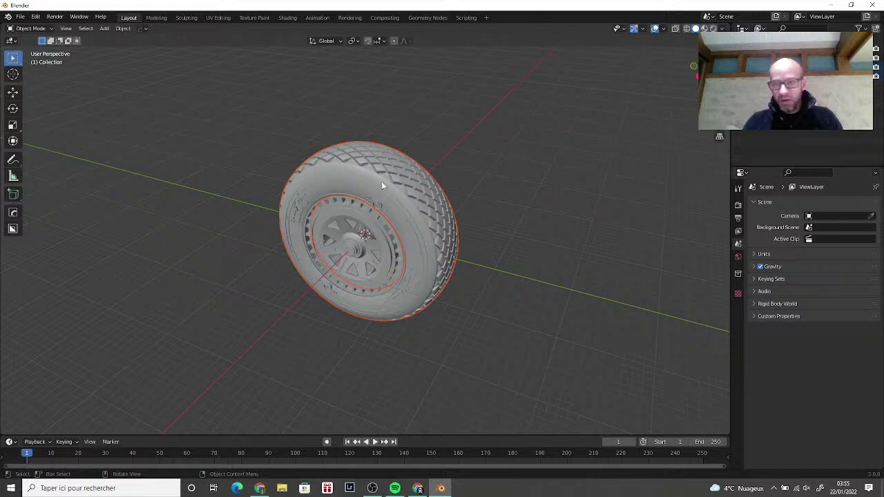
left_click(38, 31)
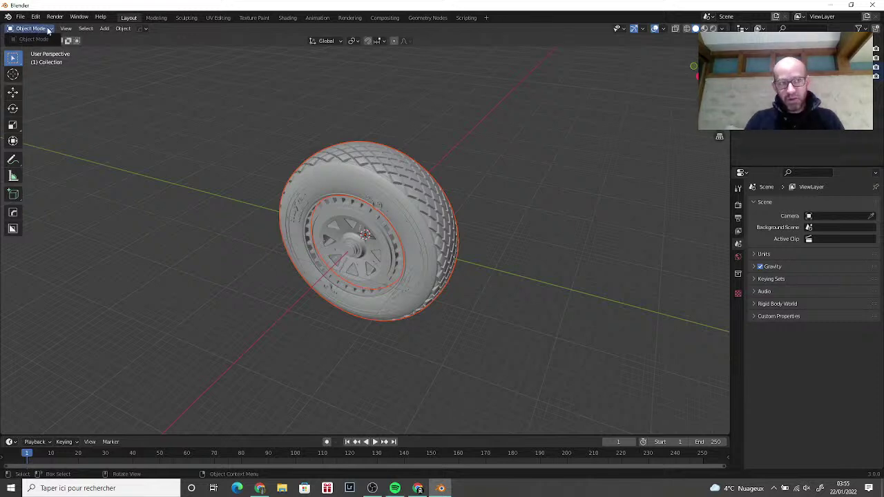
left_click(316, 171)
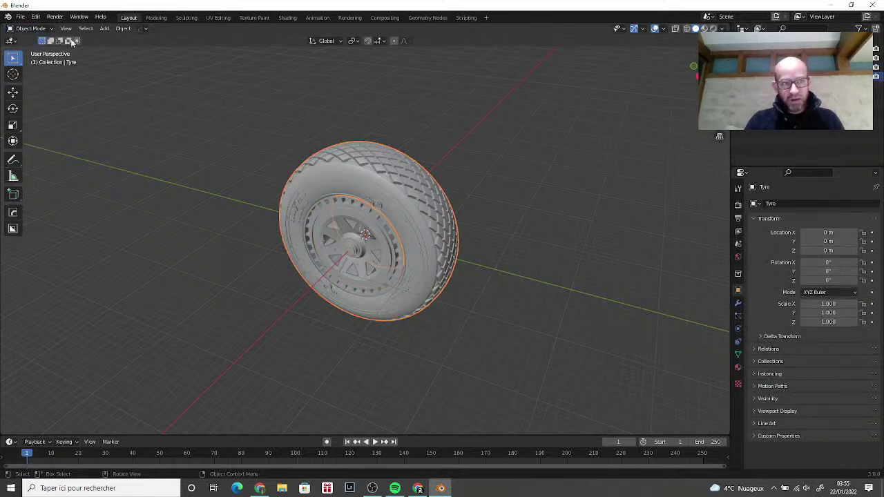
left_click(45, 29)
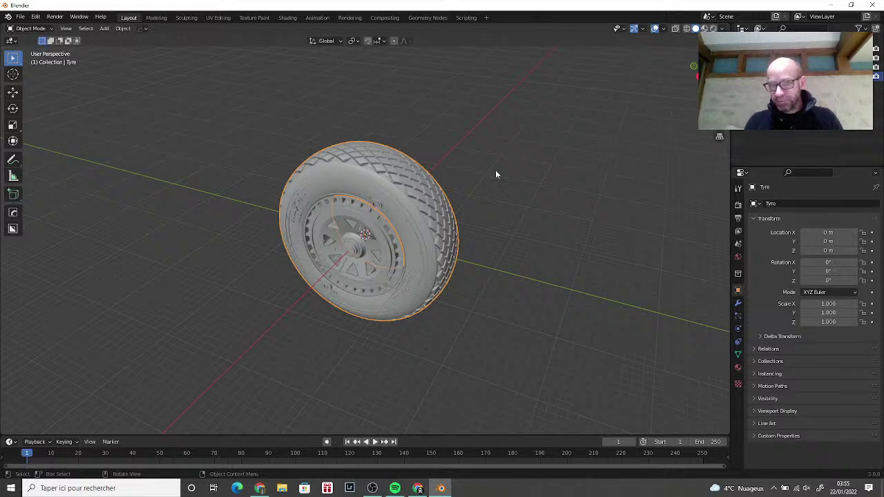
left_click(565, 183)
left_click(392, 252)
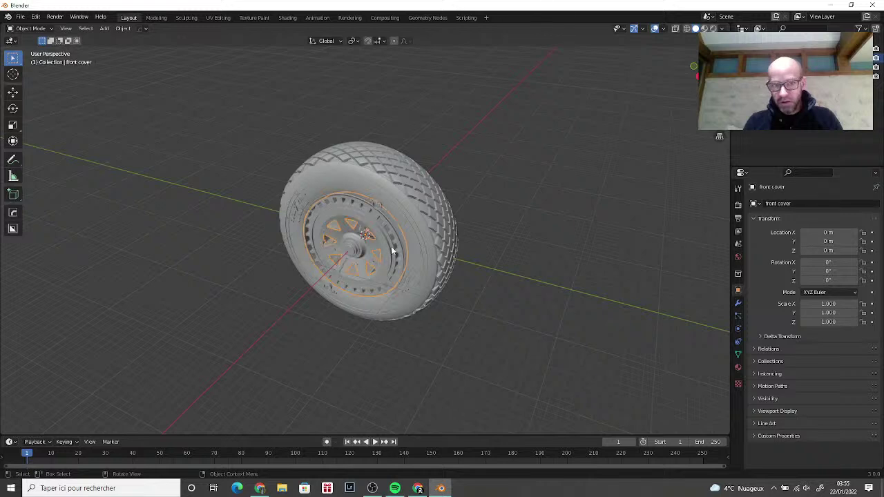
left_click(417, 249)
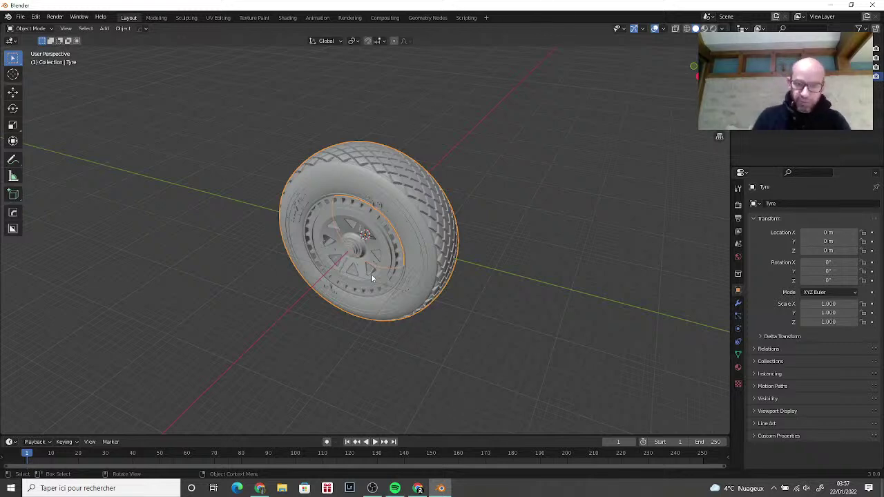
Step: Hide the rim and front cover with Shift+H so only the ribbed tyre shows
left_click(512, 291)
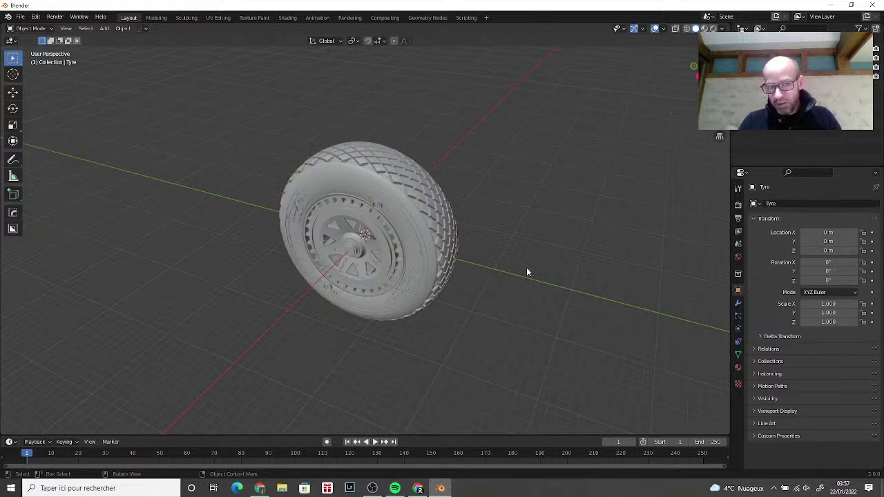
middle_click_drag(640, 147, 598, 115)
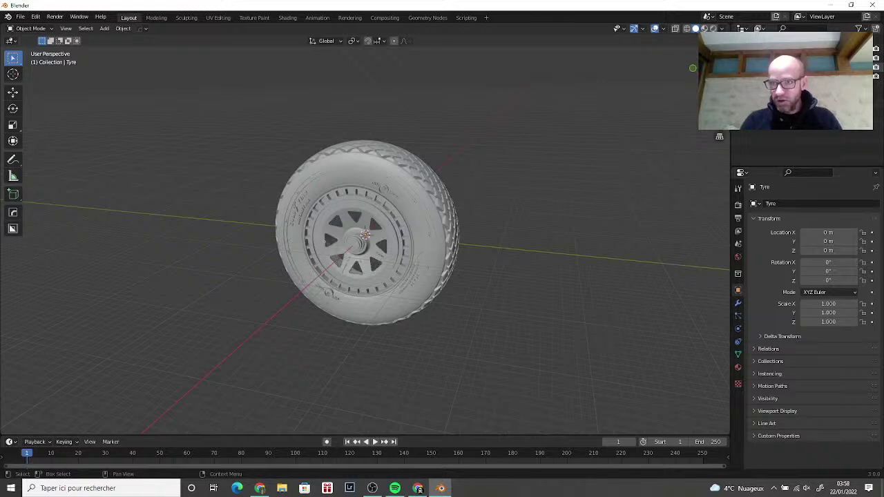
key("shift+h")
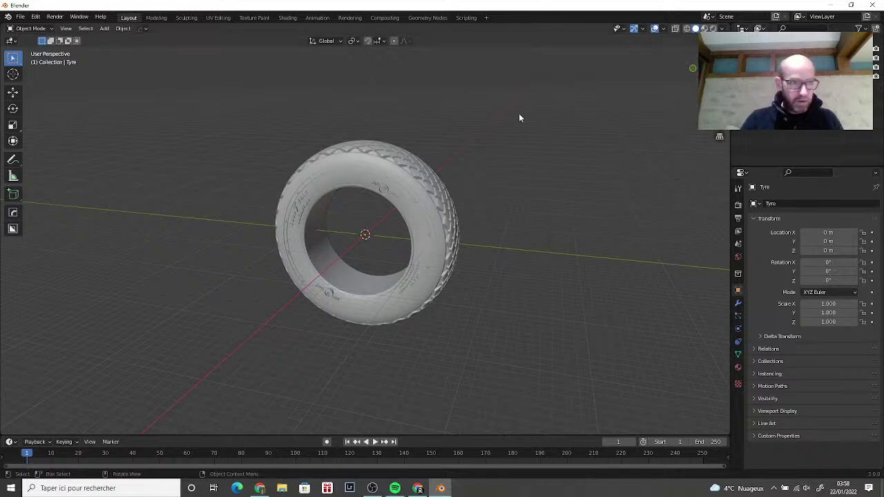
Step: Put the Tyre into Edit Mode and deselect all of its vertices
left_click(373, 173)
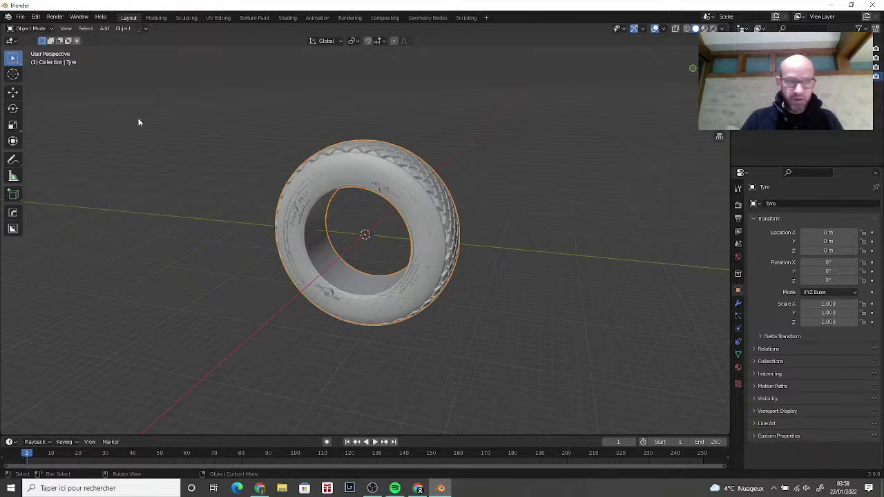
left_click(30, 29)
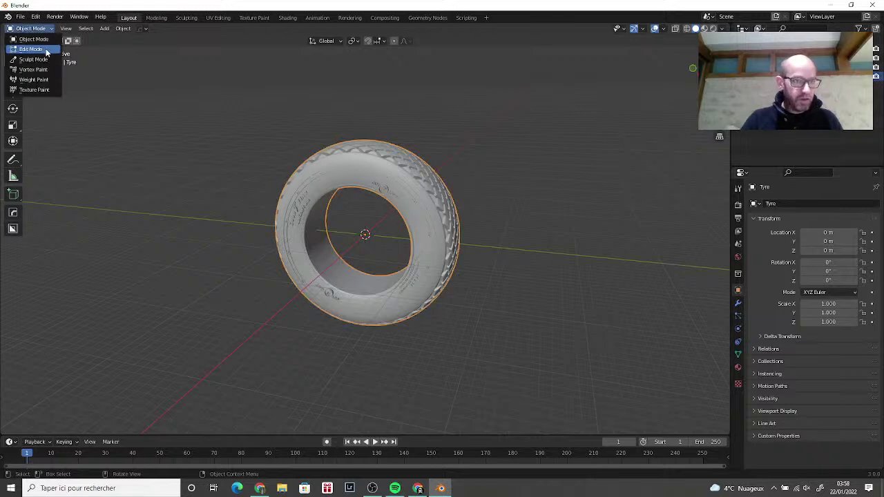
left_click(31, 49)
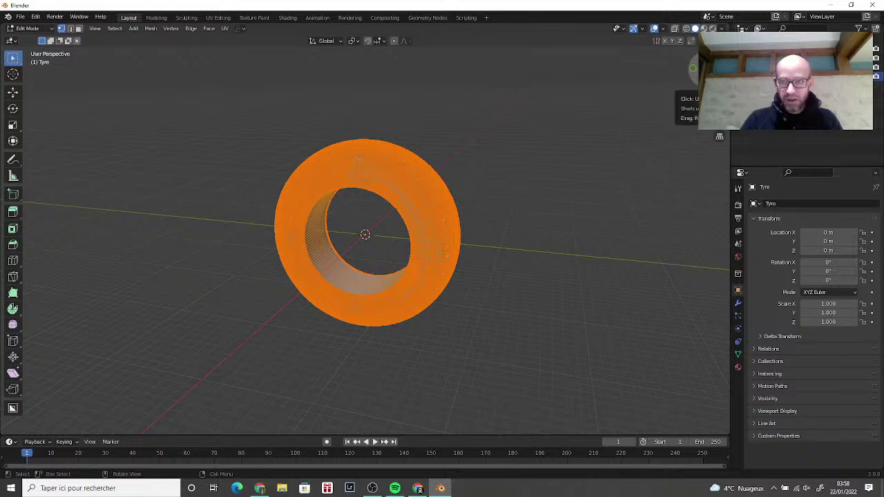
left_click_drag(692, 68, 602, 148)
key("alt+a")
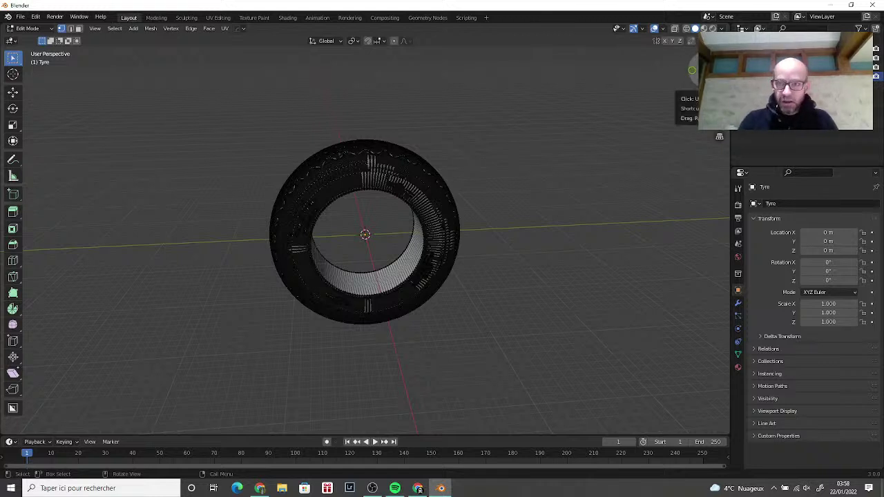
Step: Turn on X-Ray, switch to Right Orthographic view, and zoom in on the tyre
left_click(674, 28)
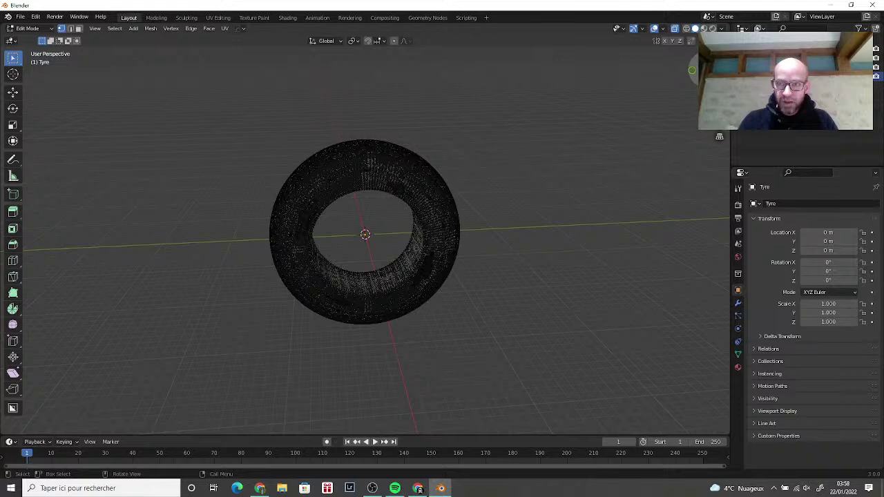
left_click(711, 91)
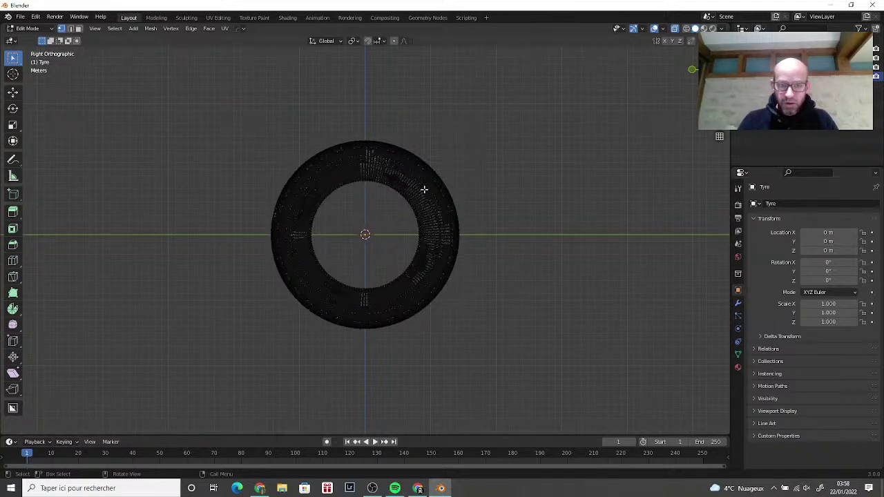
scroll(421, 191, "up", 5)
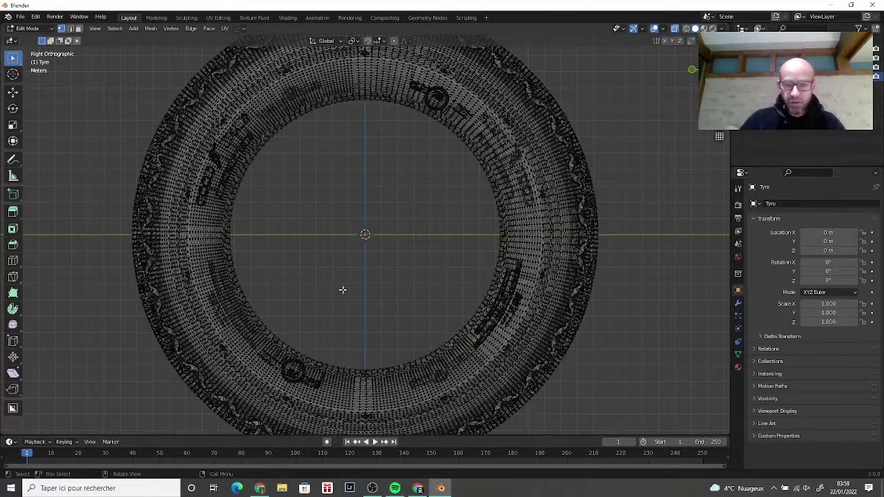
middle_click_drag(342, 290, 281, 325)
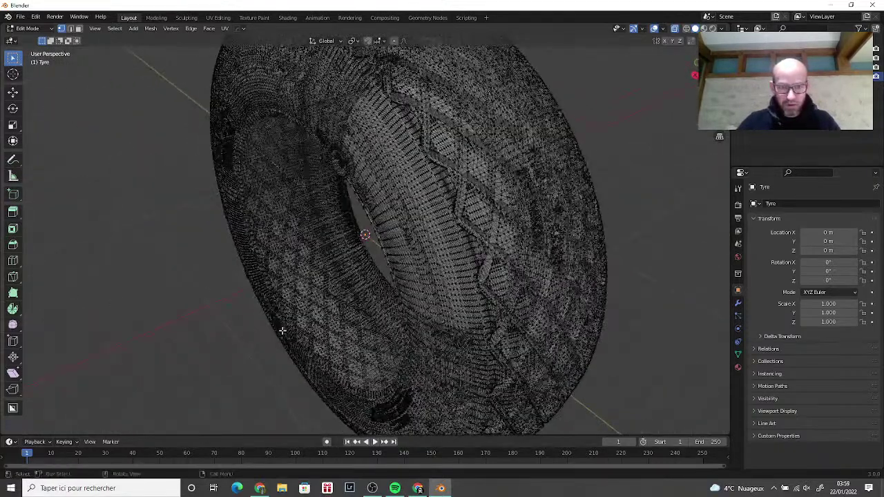
left_click(675, 29)
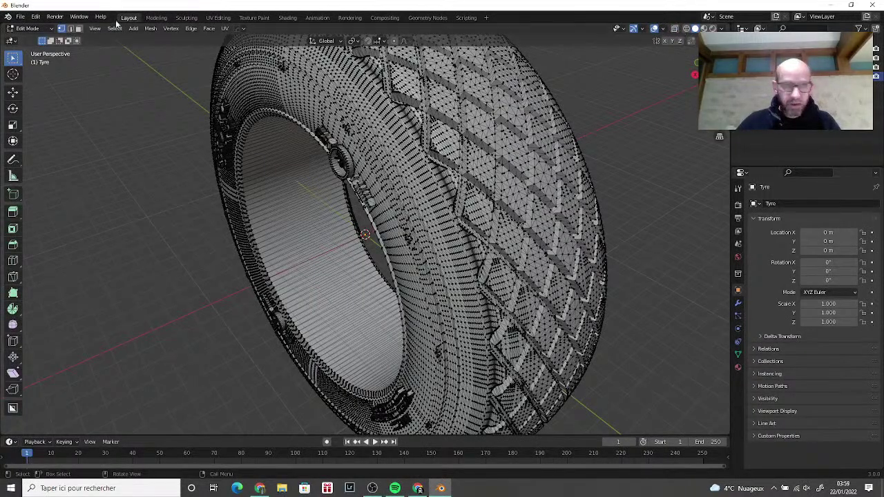
middle_click_drag(466, 115, 455, 161)
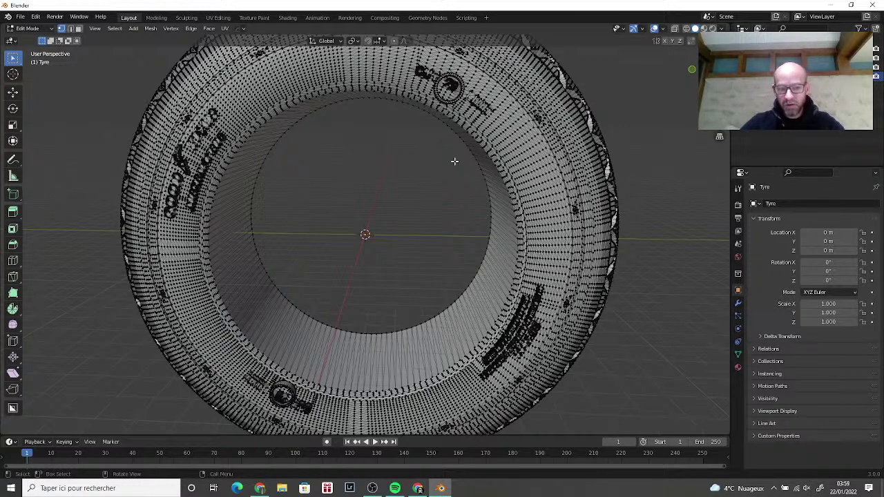
left_click(675, 29)
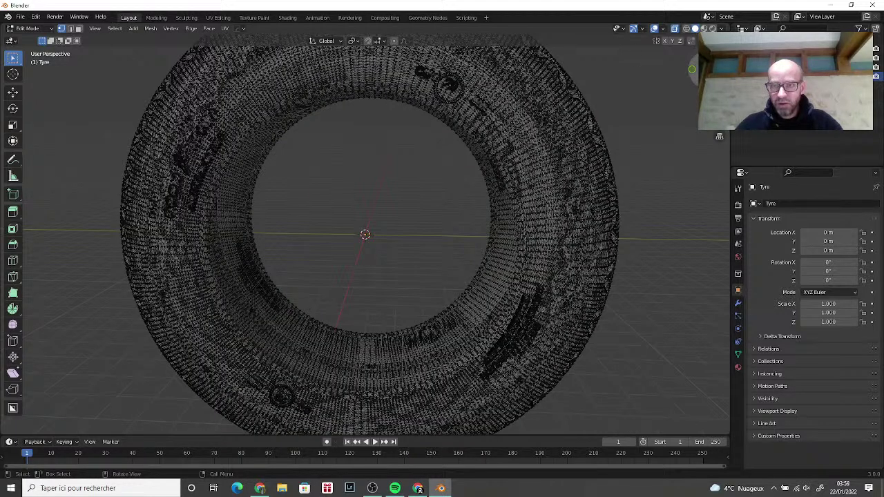
middle_click_drag(642, 103, 681, 89)
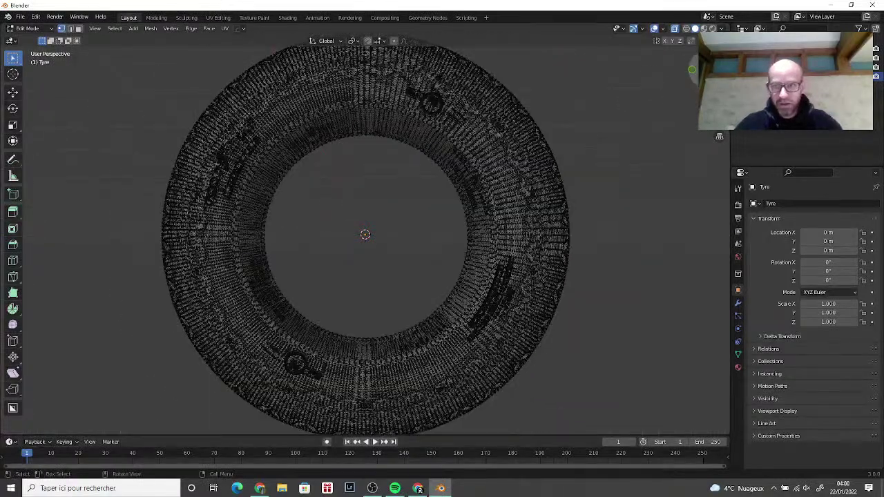
left_click(682, 88)
left_click_drag(693, 69, 696, 76)
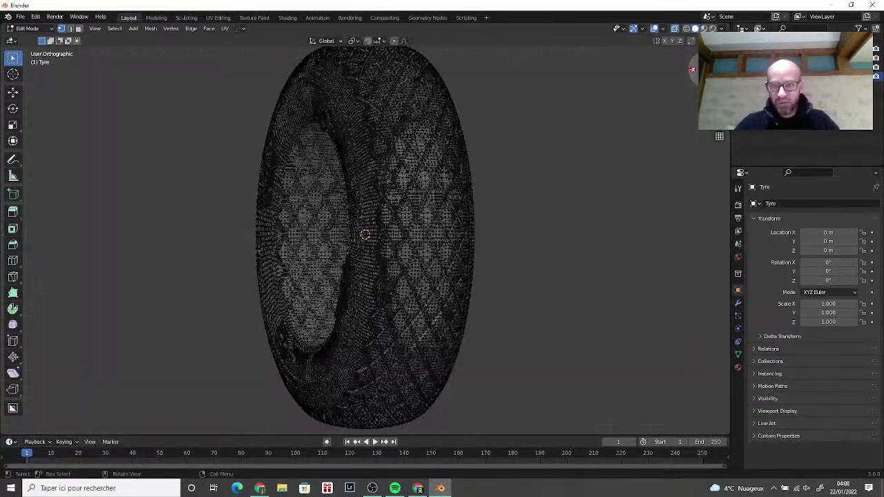
left_click(696, 76)
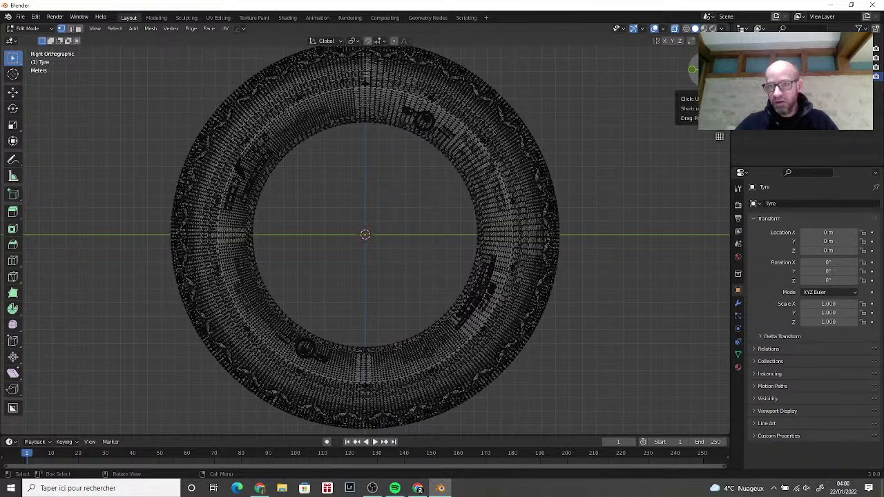
mouse_move(692, 69)
left_mouse_down()
mouse_move(699, 63)
mouse_move(692, 69)
left_mouse_up()
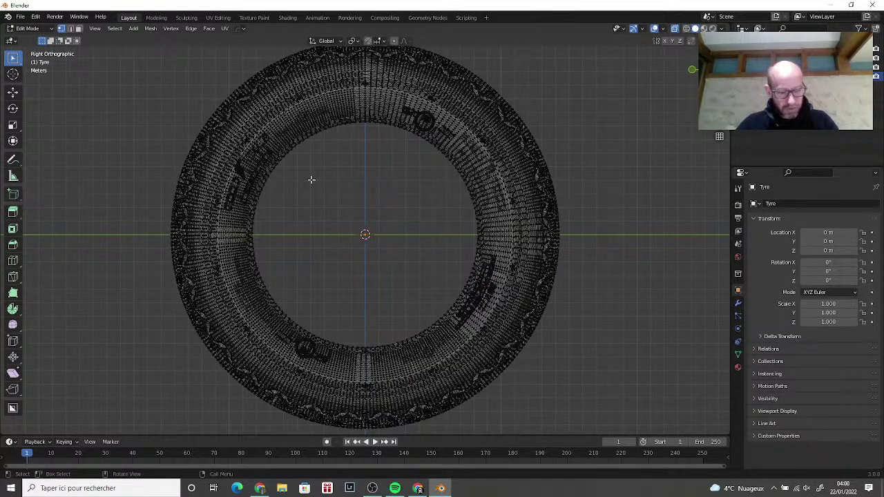
Step: Circle-select the vertices along the tyre's inner ring, then exit circle select
key("c")
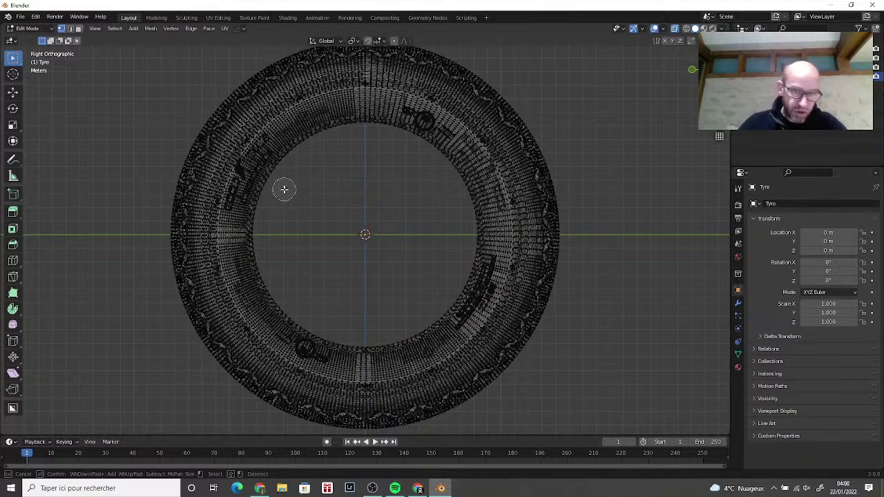
scroll(284, 189, "down", 2)
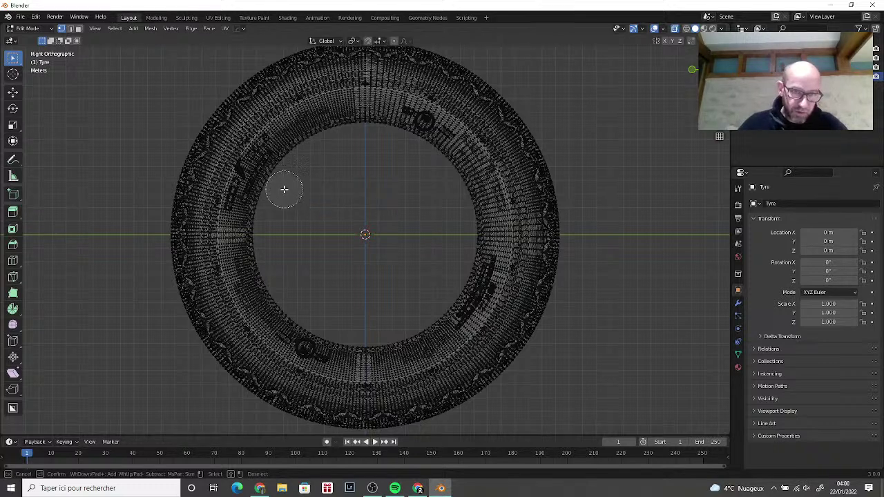
scroll(284, 189, "up", 1)
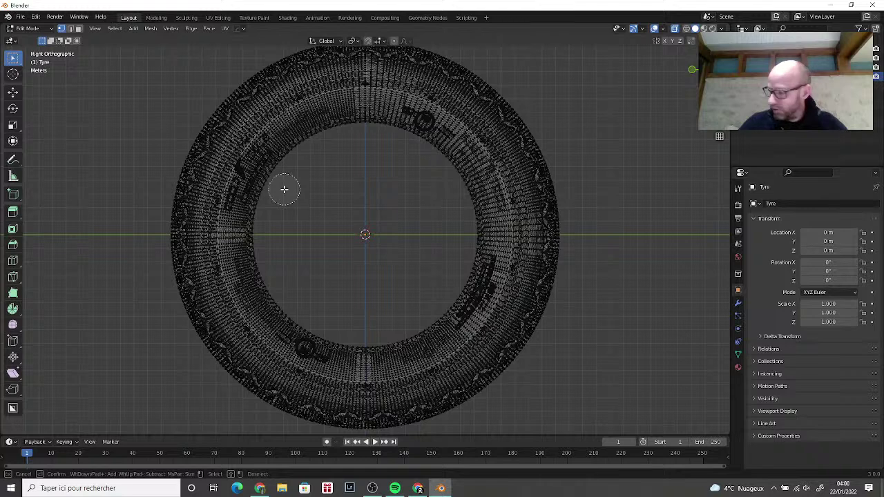
scroll(284, 190, "up", 2)
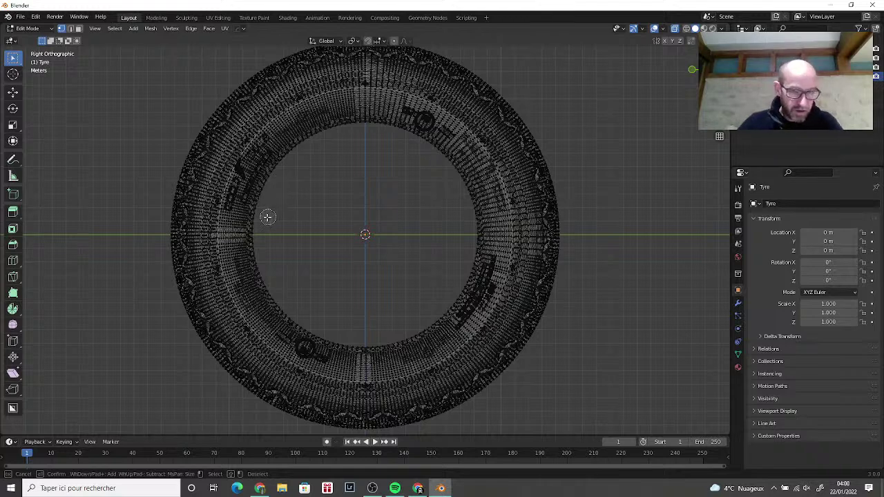
mouse_move(258, 229)
left_mouse_down()
mouse_move(251, 241)
mouse_move(286, 304)
left_mouse_up()
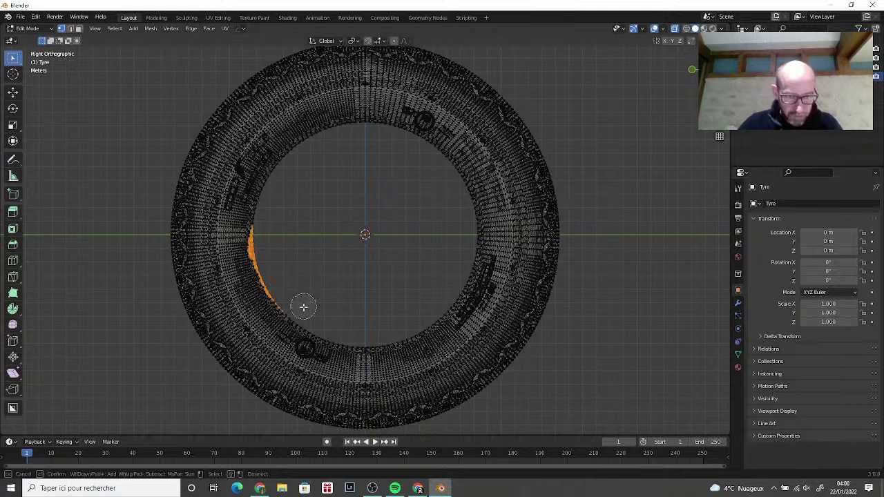
mouse_move(292, 306)
left_mouse_down()
mouse_move(363, 337)
mouse_move(430, 317)
mouse_move(466, 260)
mouse_move(463, 181)
mouse_move(404, 129)
mouse_move(373, 116)
mouse_move(332, 121)
mouse_move(298, 135)
mouse_move(271, 163)
mouse_move(258, 224)
left_mouse_up()
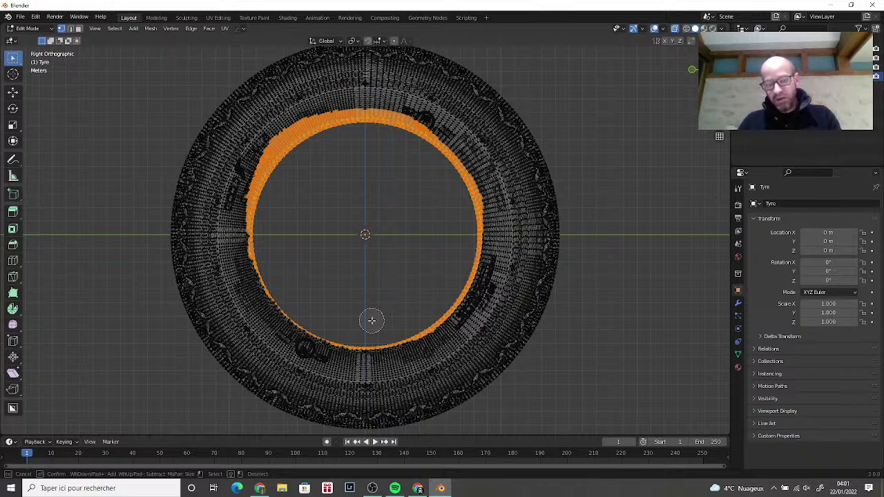
right_click(687, 293)
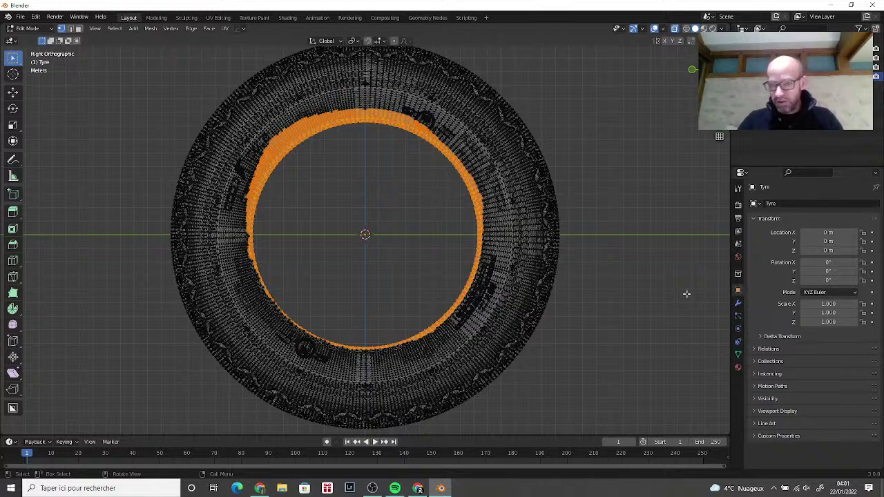
Step: Create a vertex group named PIN group holding the inner-ring vertices, then deselect all
left_click(738, 357)
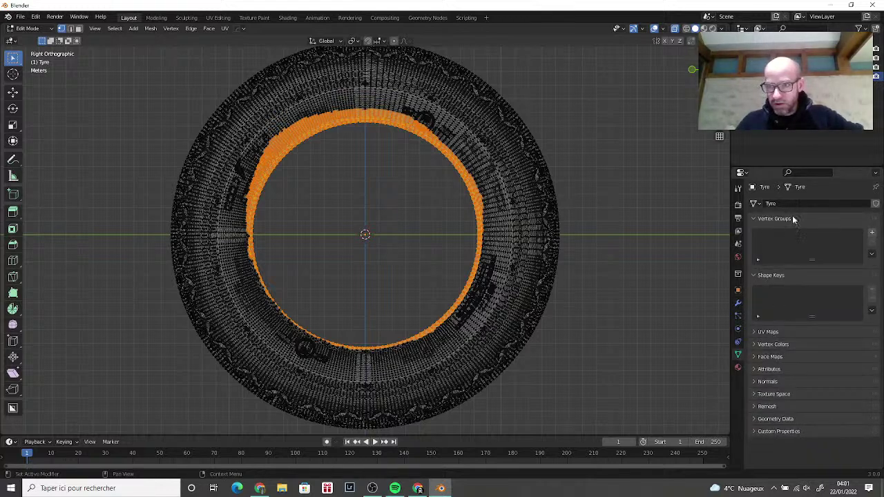
left_click(873, 234)
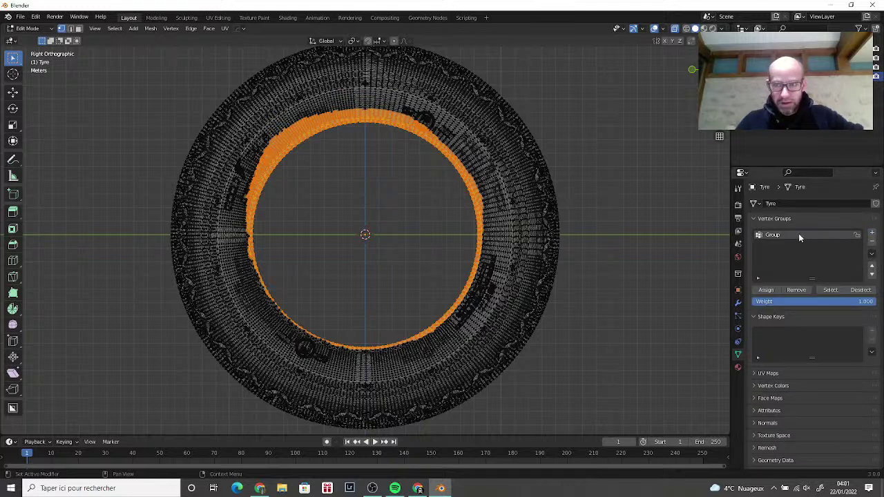
left_click(765, 290)
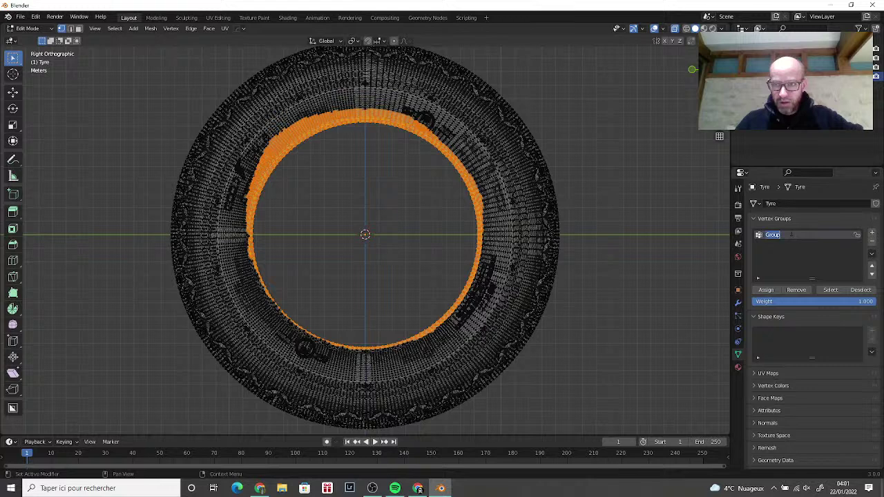
type("P")
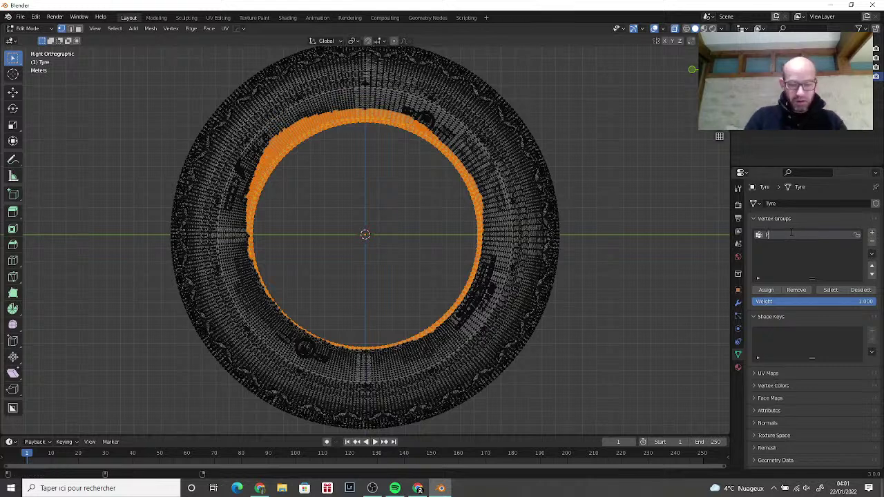
type("IN croup")
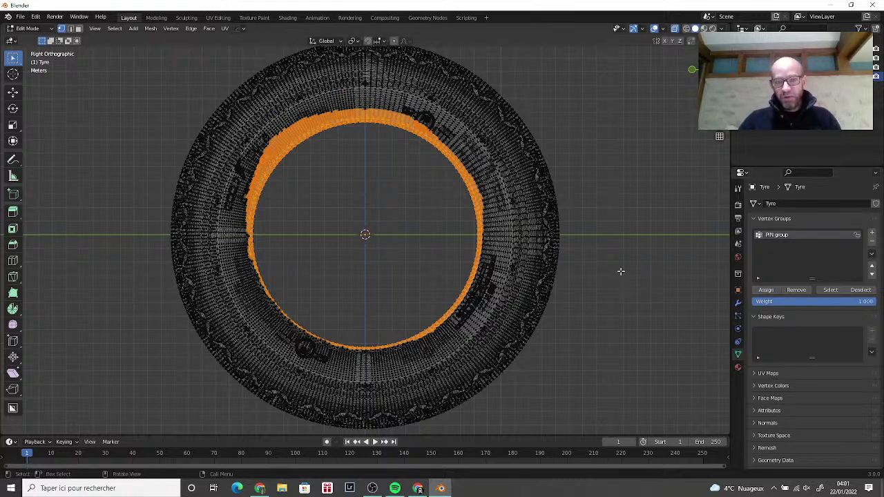
key("alt+a")
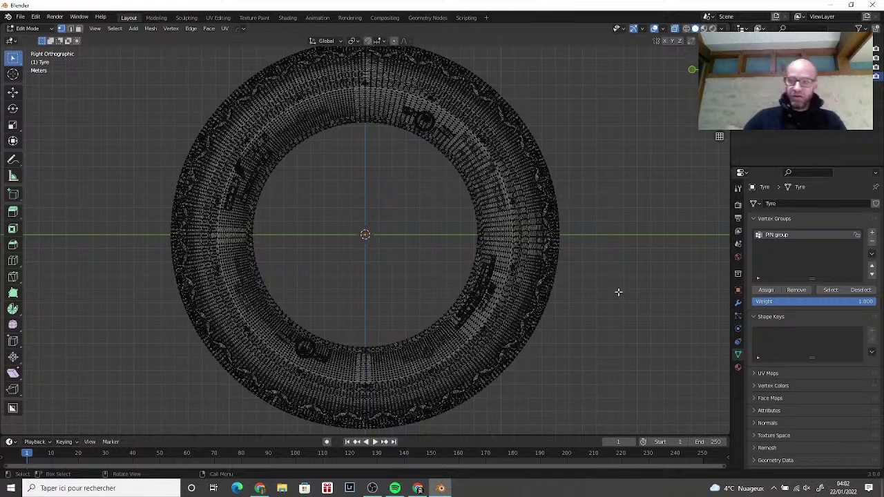
Step: Assign the selection to PIN group and turn X-Ray off
left_click(764, 290)
scroll(637, 304, "down", 2)
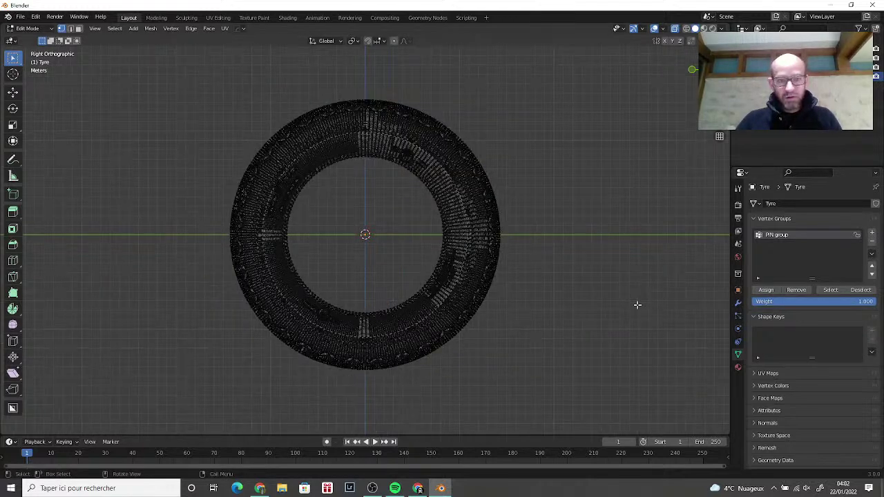
middle_click_drag(637, 305, 608, 311)
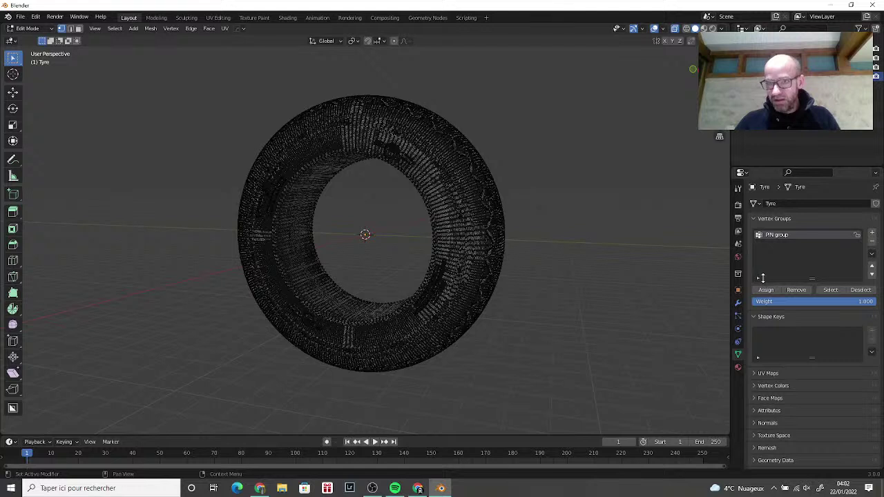
left_click(676, 29)
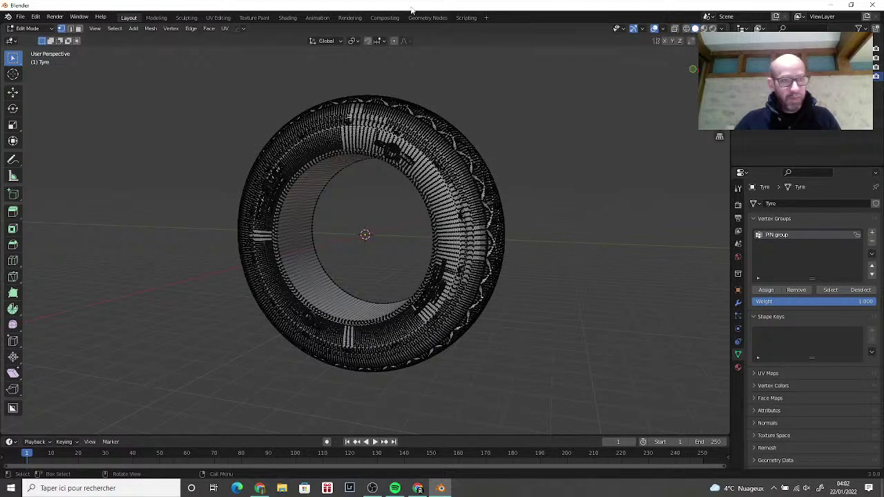
Step: Switch the tyre back to Object Mode and deselect it
left_click(50, 29)
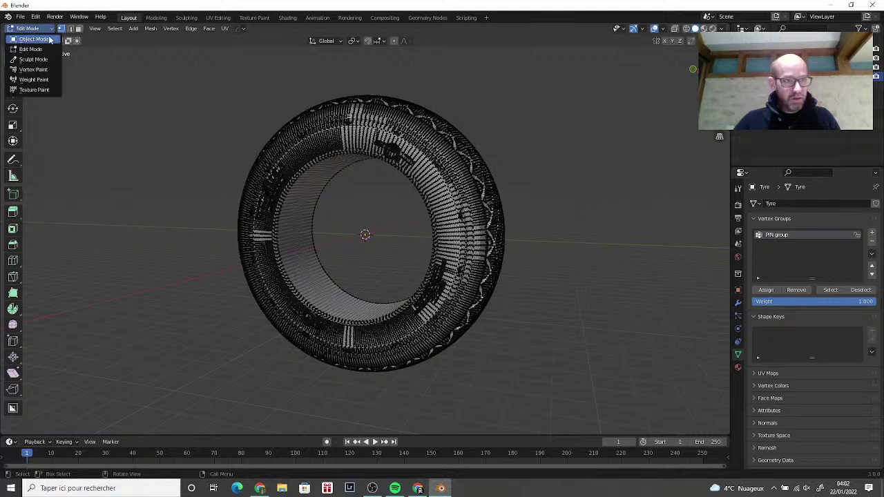
left_click(38, 40)
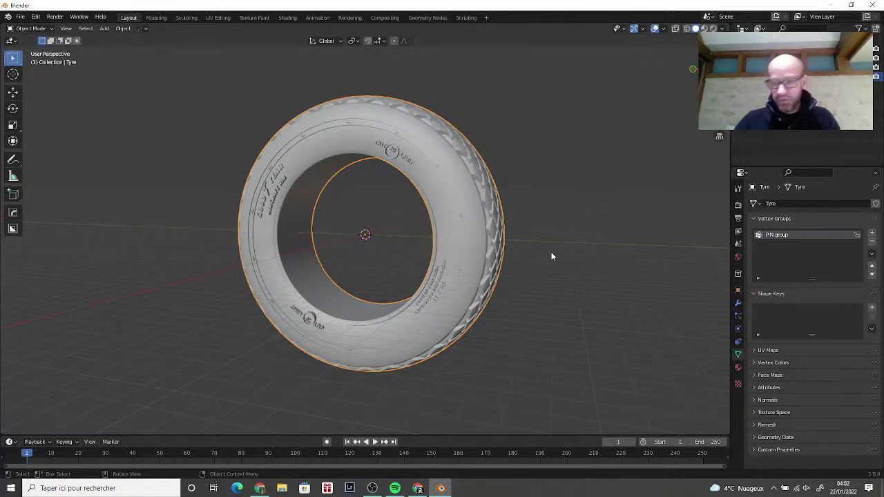
middle_click_drag(551, 253, 604, 250)
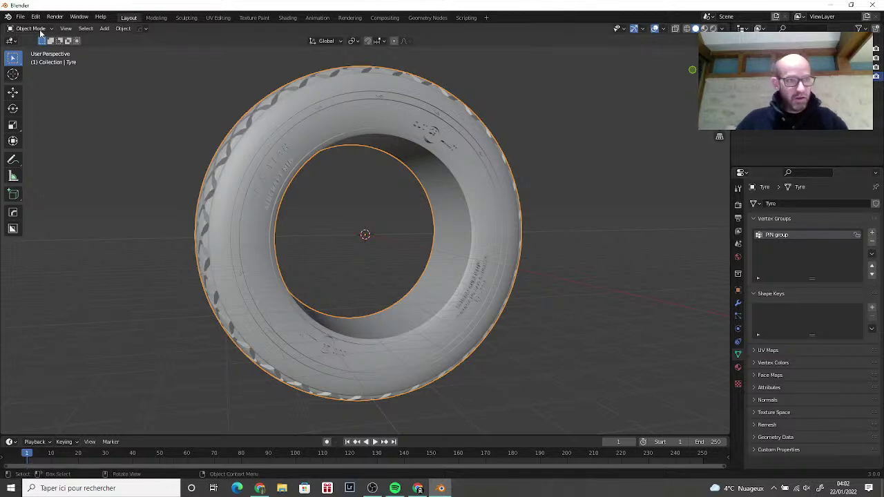
left_click(115, 84)
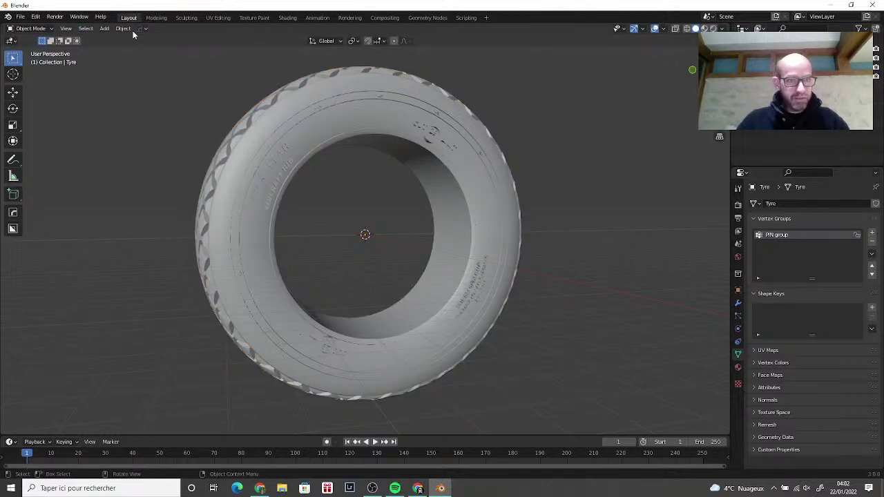
Step: Add a Lattice object at the wheel's centre and unhide the rim and hub with Alt+H
left_click(101, 30)
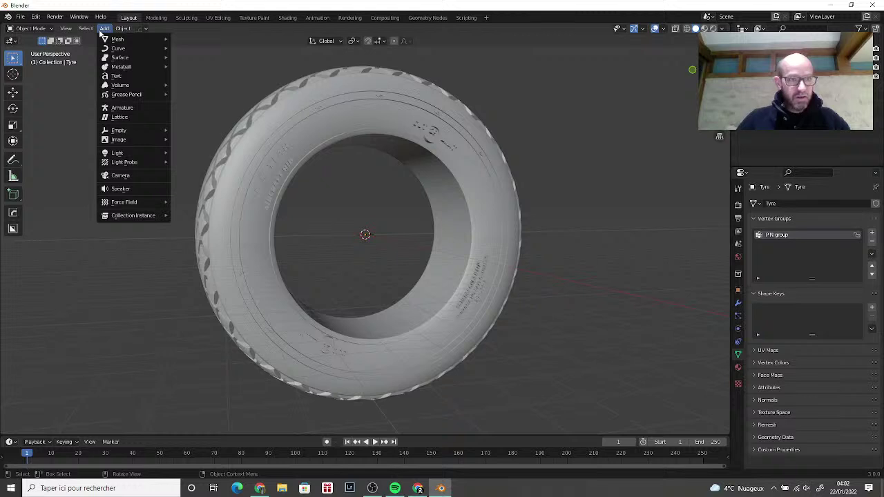
left_click(121, 117)
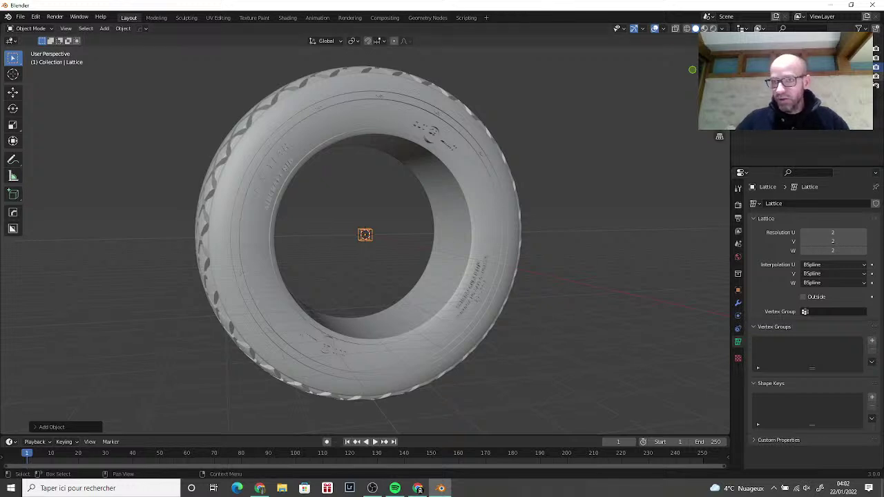
key("alt+h")
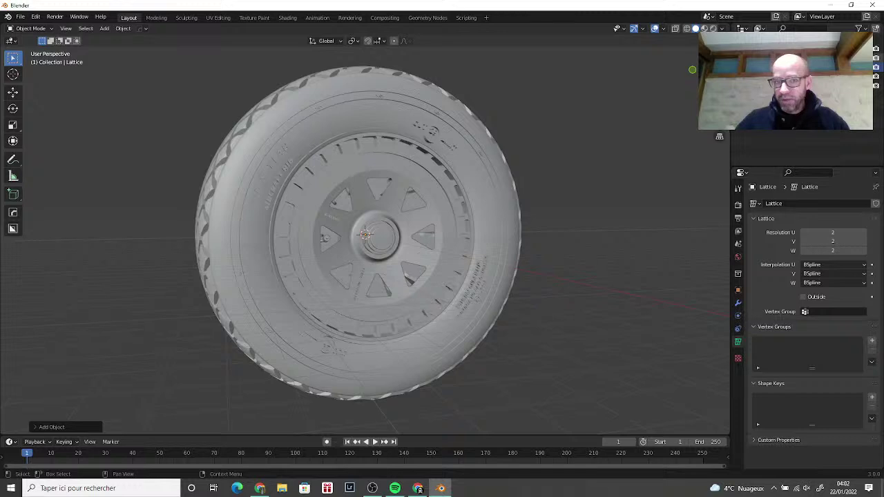
middle_click_drag(627, 177, 574, 185)
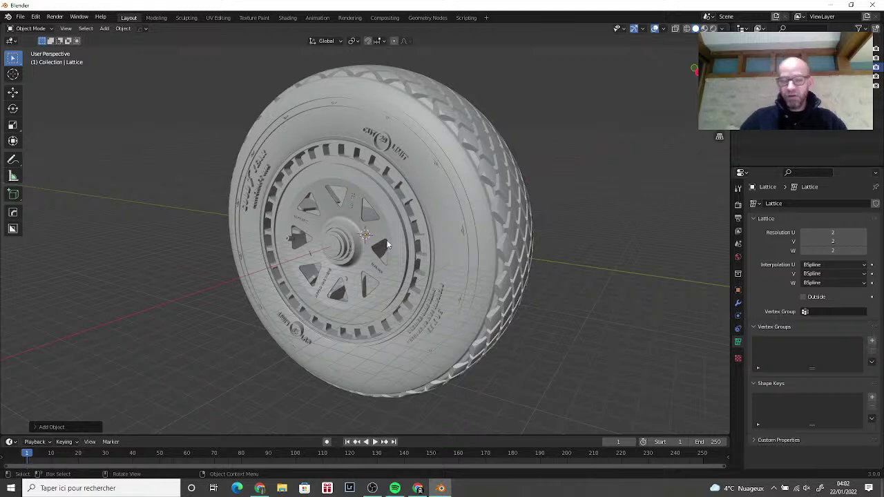
middle_click_drag(543, 236, 568, 236)
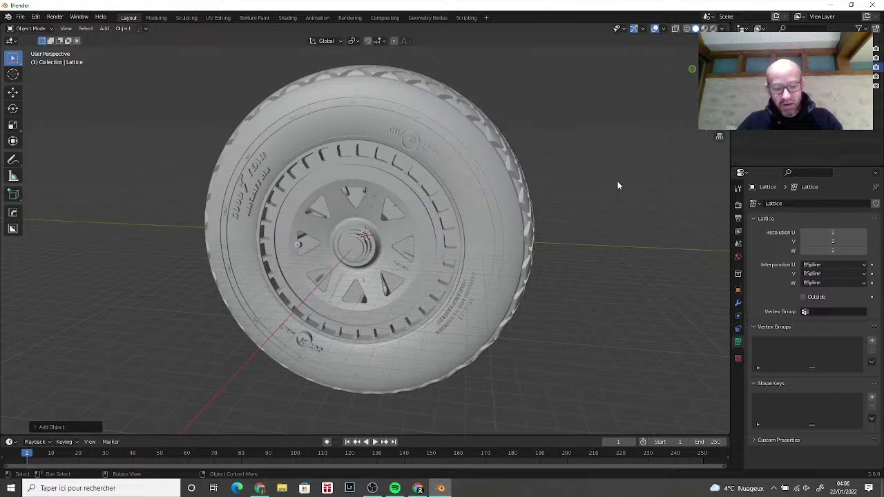
Step: Scale the lattice into a box framing the wheel's hub, smaller than the tyre
key("s")
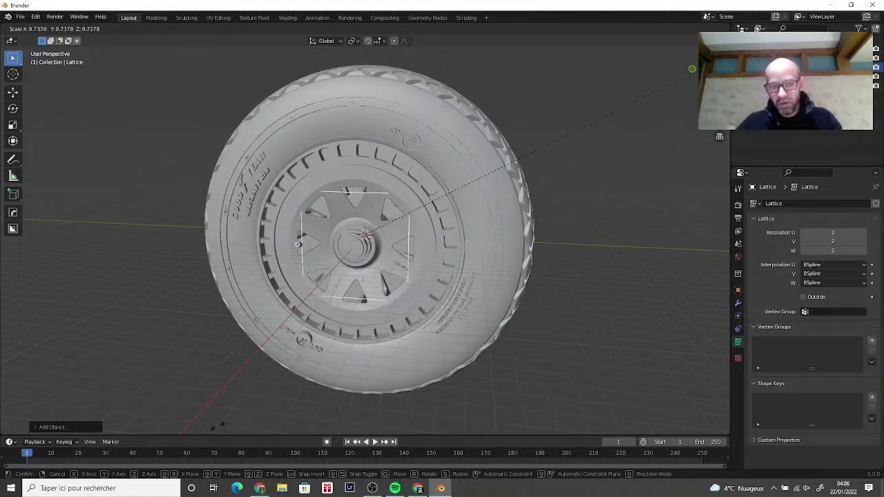
left_click(147, 107)
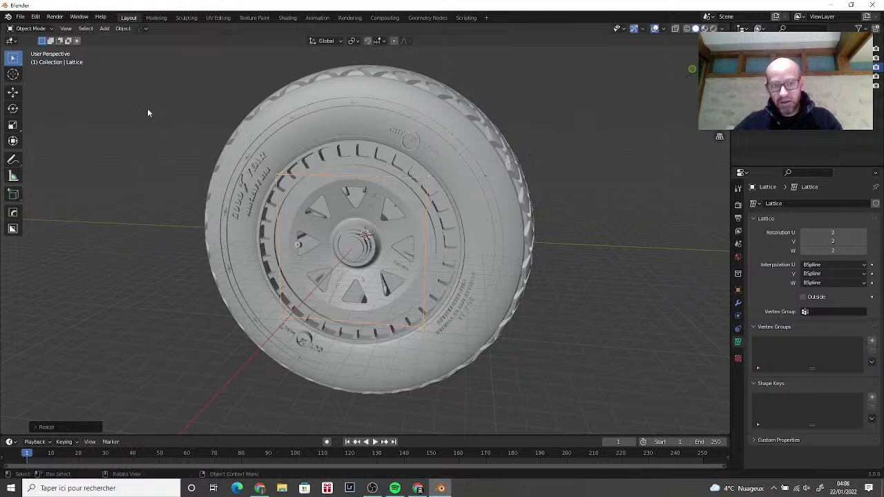
mouse_move(108, 232)
middle_mouse_down()
mouse_move(232, 237)
mouse_move(95, 238)
middle_mouse_up()
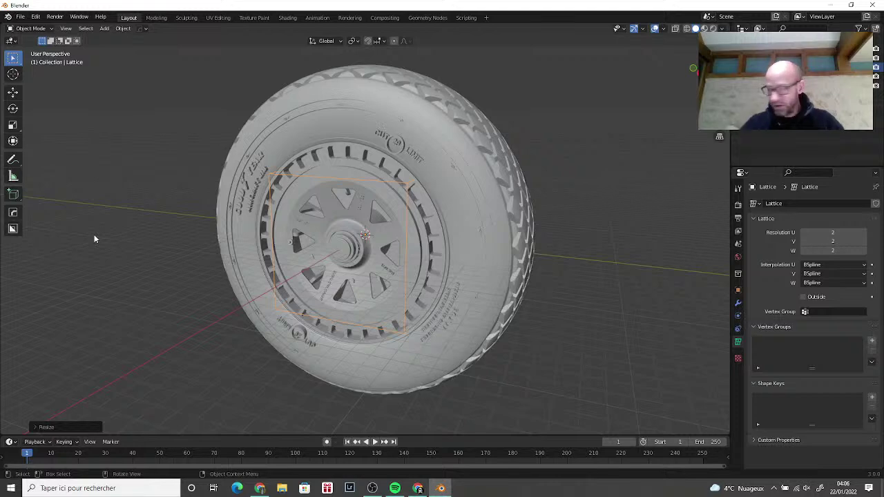
middle_click_drag(186, 331, 282, 323)
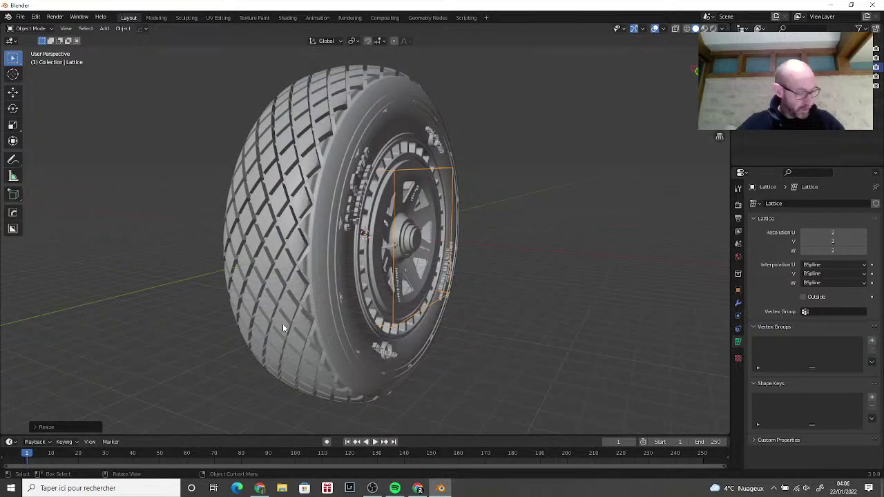
middle_click_drag(282, 323, 245, 328)
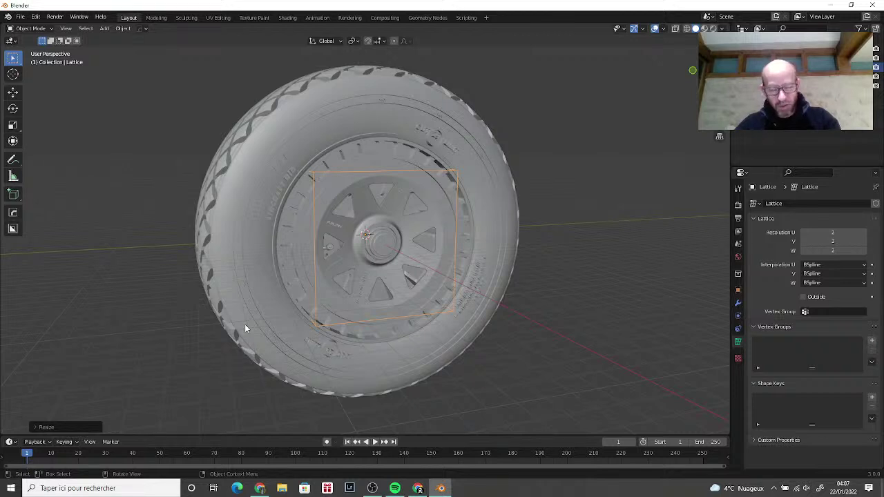
key("g")
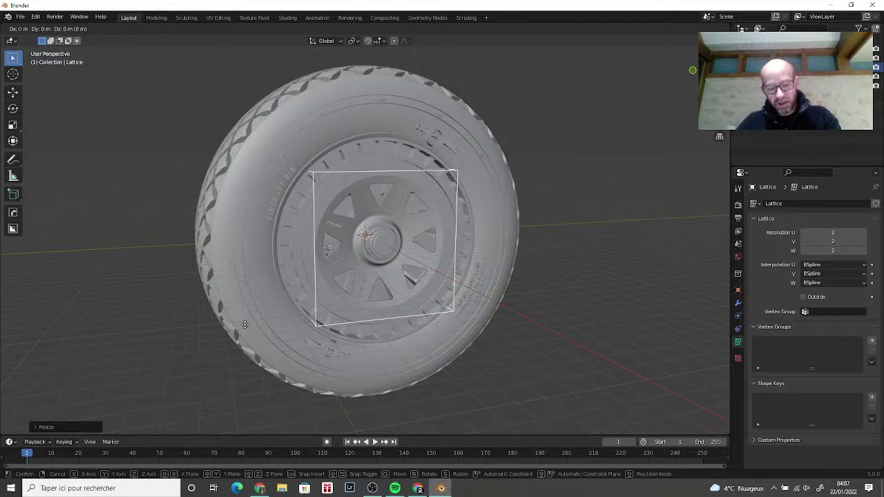
Step: Move the lattice along Z down to the tyre's bottom
key("z")
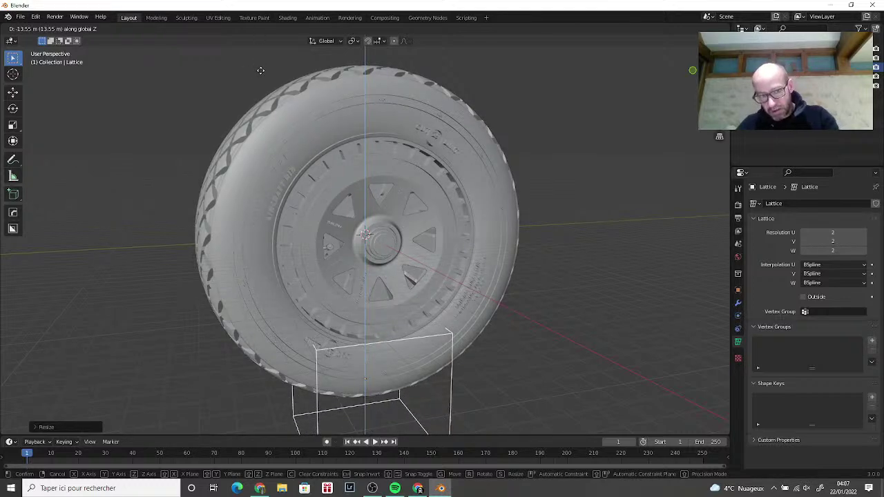
left_click(261, 70)
middle_click_drag(261, 70, 240, 57)
scroll(237, 51, "down", 3)
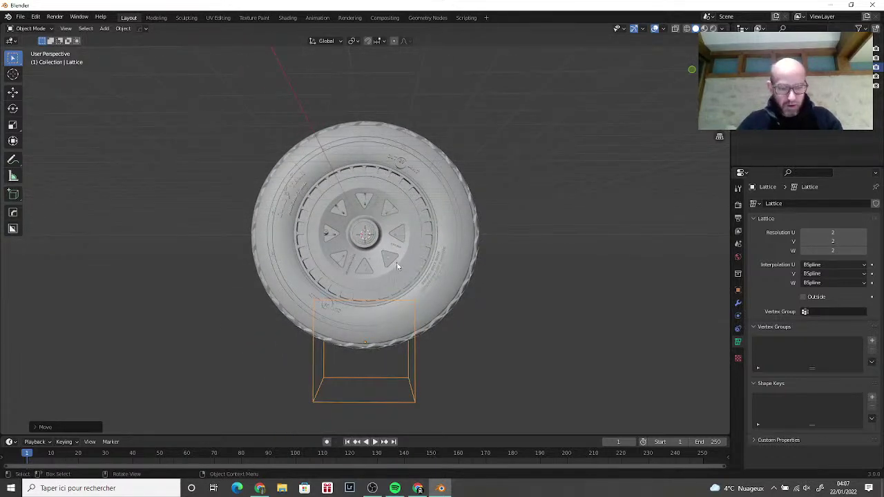
Step: Squash the lattice vertically and raise it along Z to enclose the tyre's bottom
key("s")
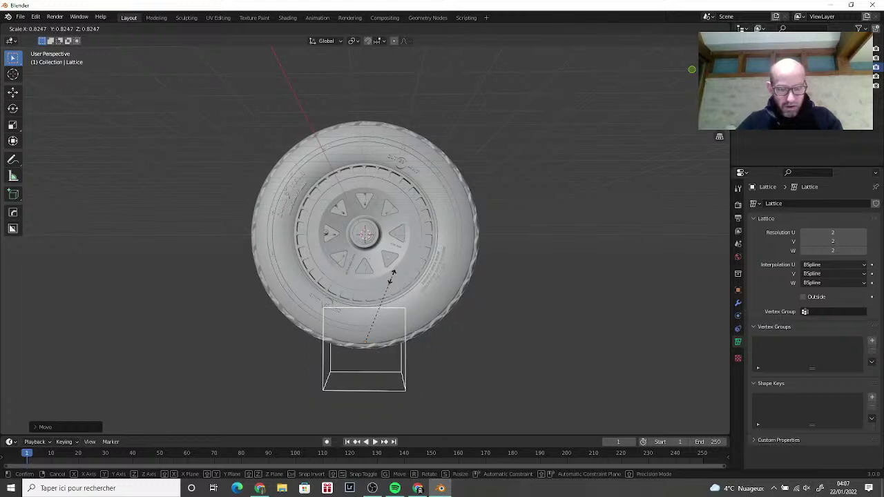
key("z")
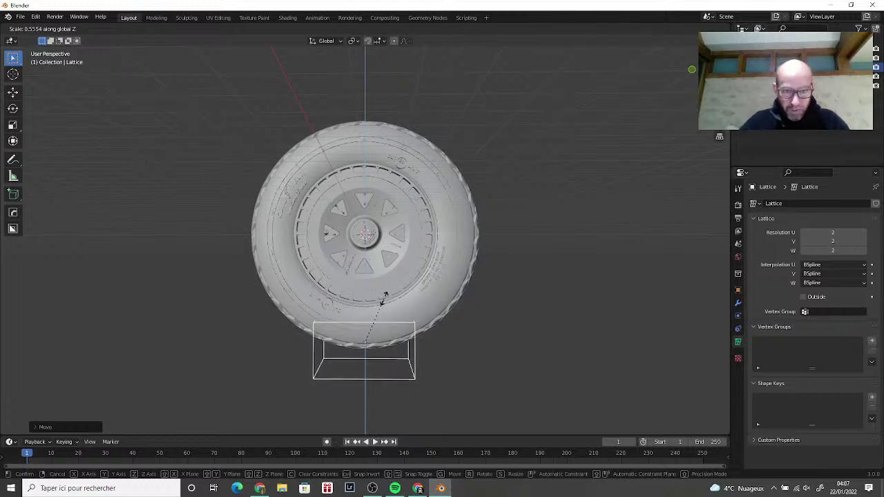
left_click(384, 302)
key("g")
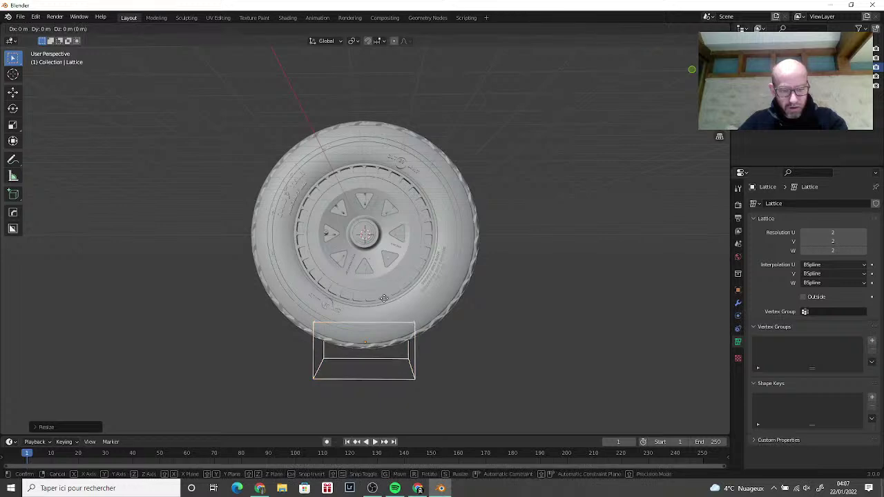
key("z")
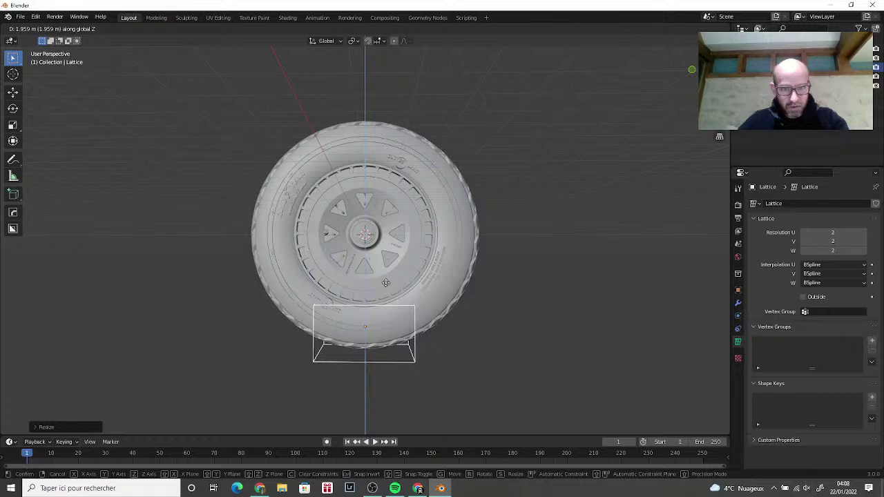
left_click(385, 283)
middle_click_drag(425, 291, 528, 284)
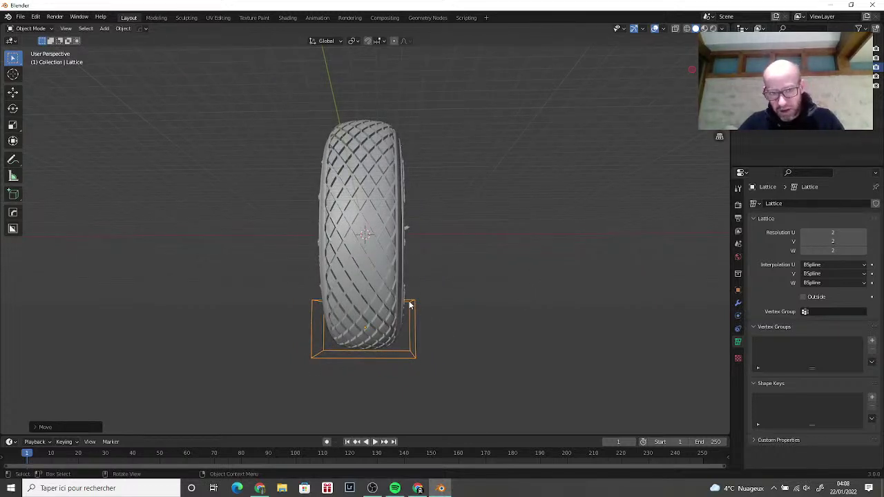
middle_click_drag(439, 322, 343, 332)
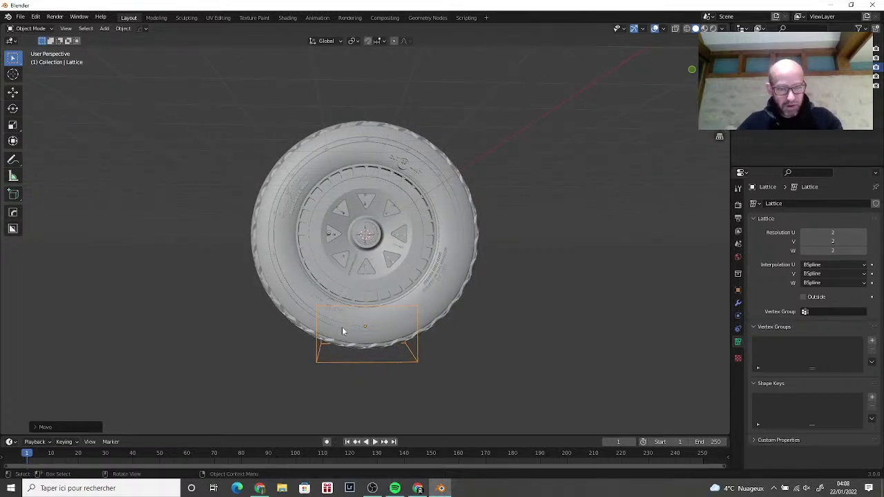
left_click(536, 332)
middle_click_drag(536, 332, 561, 331)
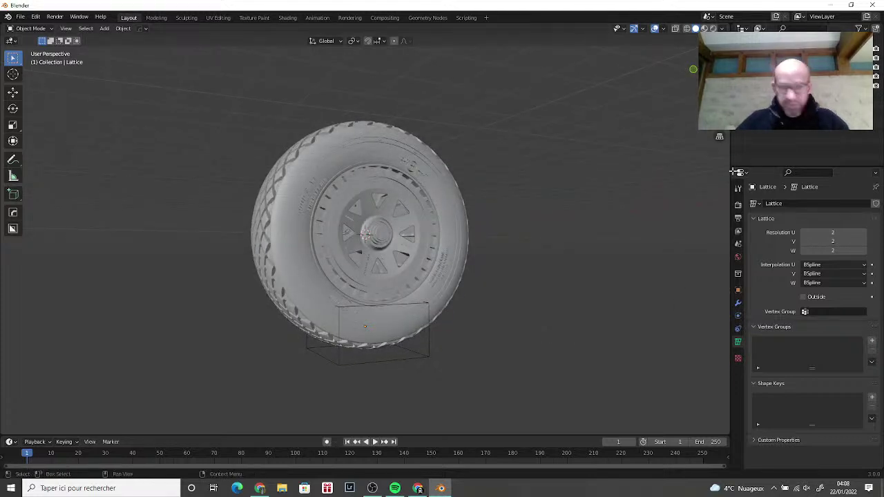
middle_click_drag(398, 336, 457, 330)
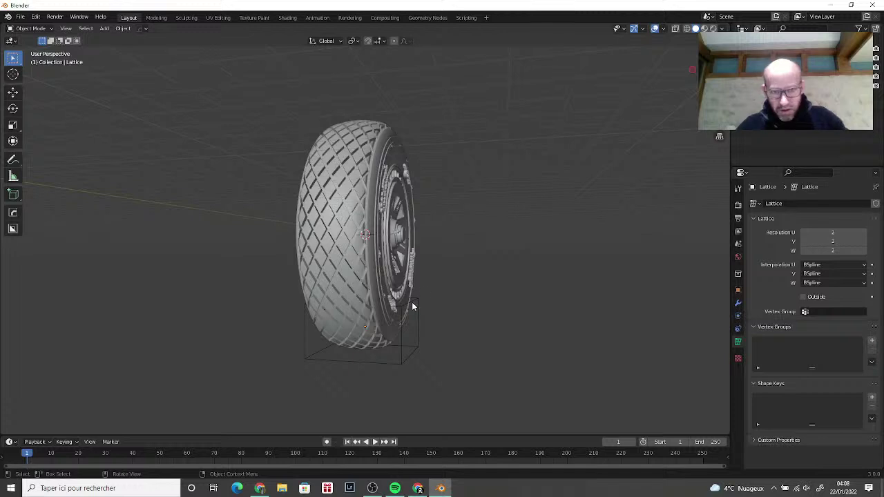
middle_click_drag(479, 383, 514, 348)
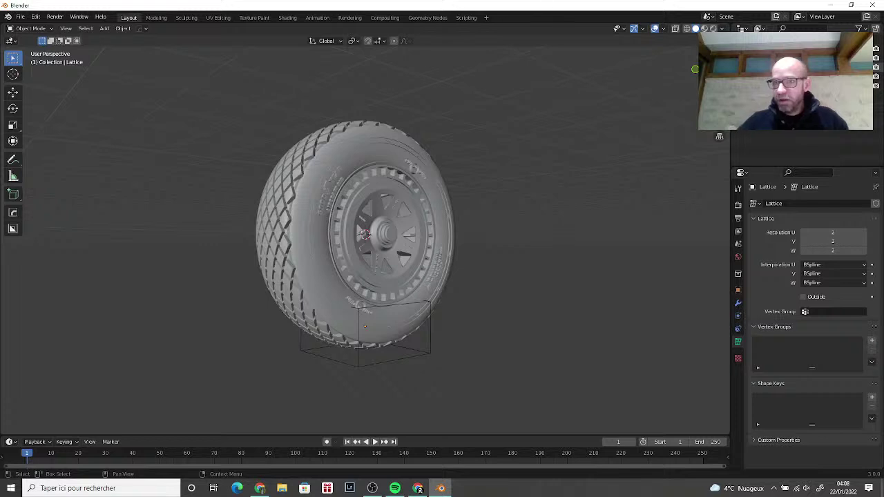
left_click(365, 325)
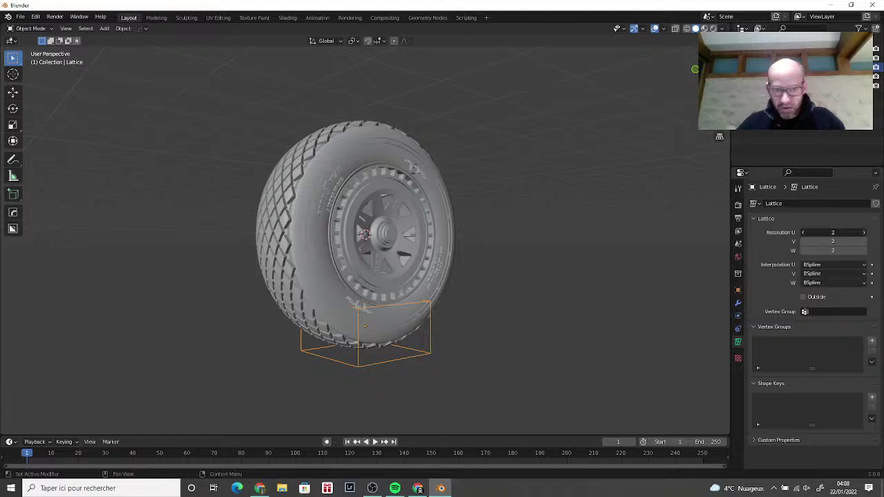
Step: Raise the lattice's Resolution U, V and W from 2 to 4
left_click(863, 234)
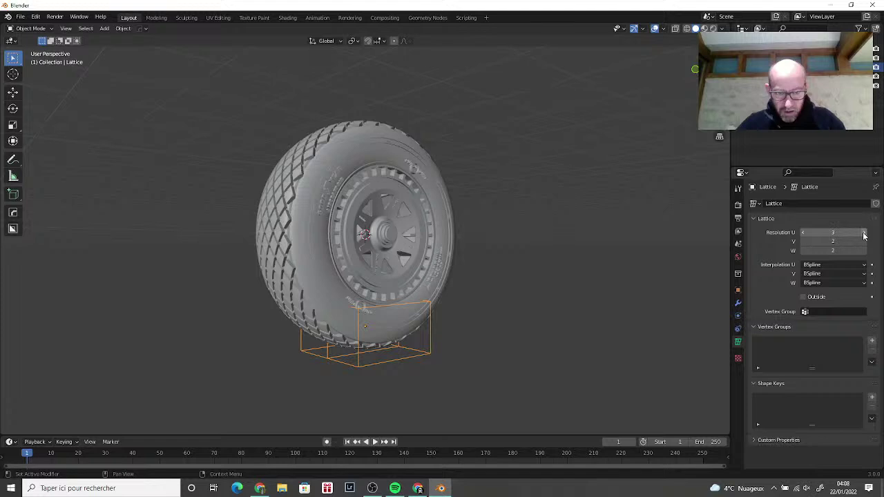
left_click(863, 234)
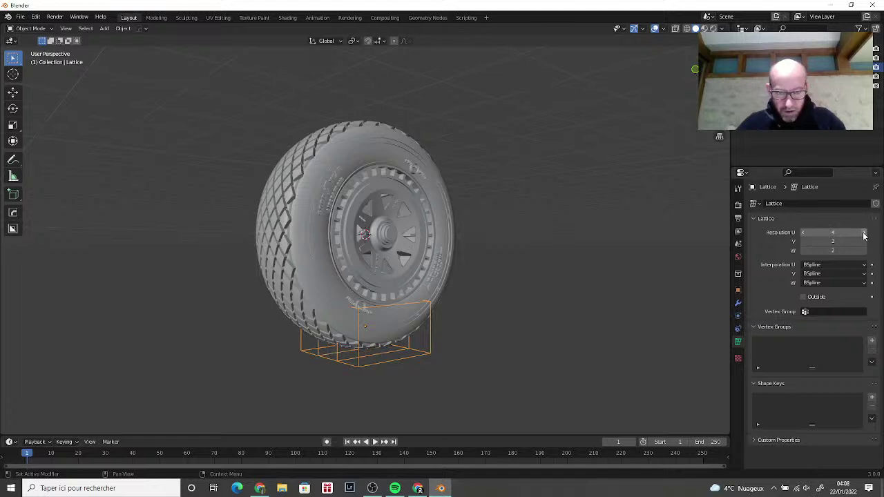
left_click(864, 241)
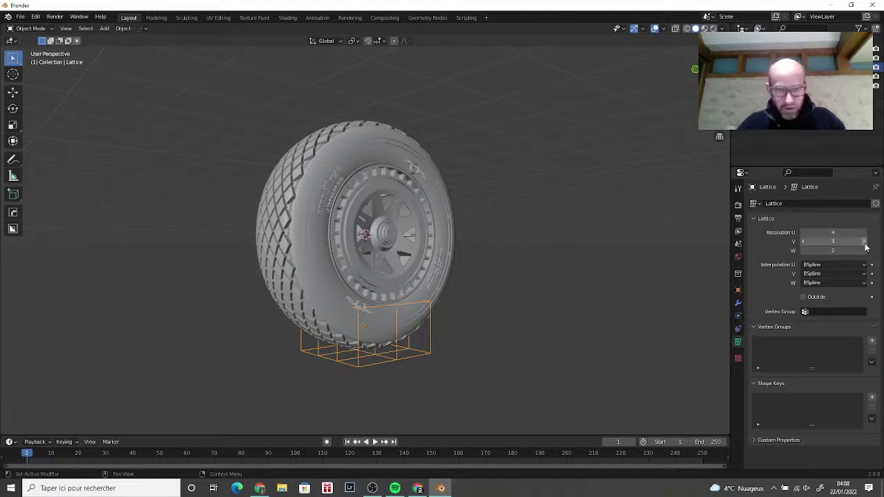
left_click(864, 242)
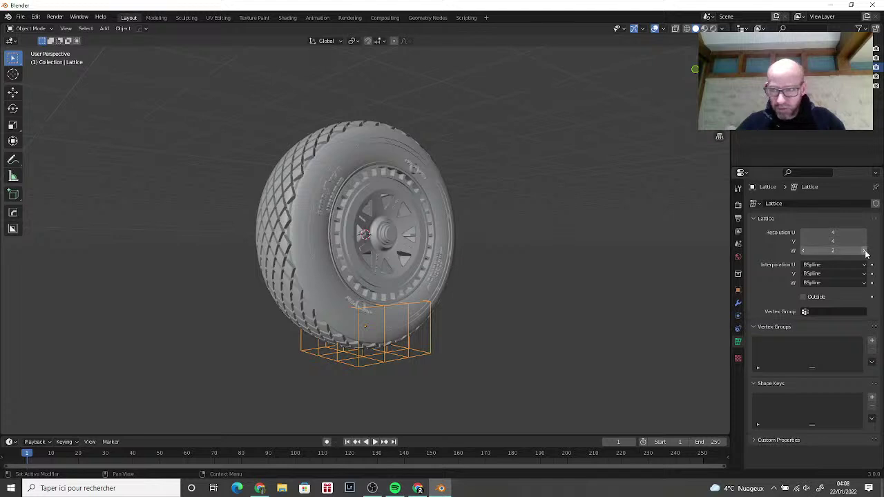
left_click(864, 250)
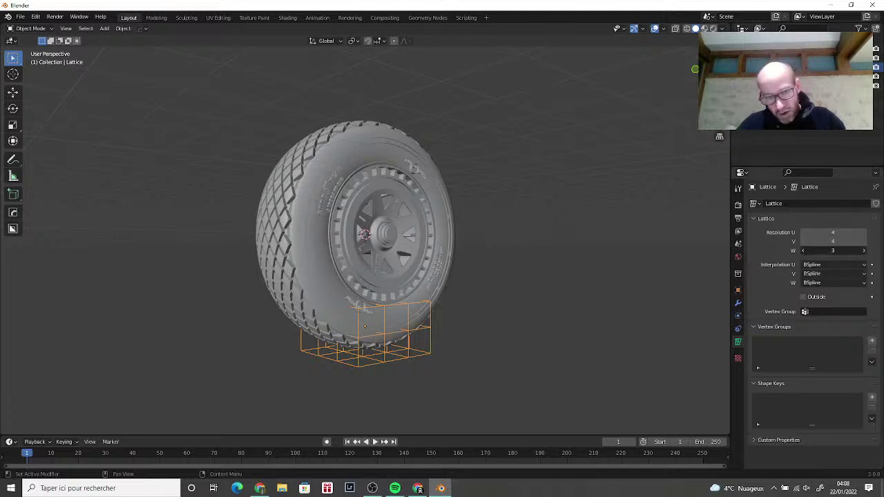
left_click(864, 250)
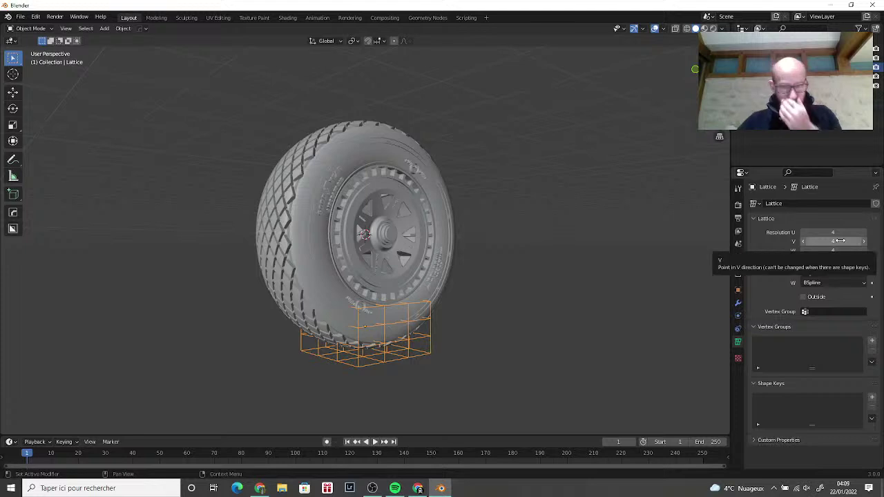
Step: Deselect the lattice and select the tyre object instead
mouse_move(628, 287)
middle_mouse_down()
mouse_move(573, 288)
mouse_move(612, 287)
middle_mouse_up()
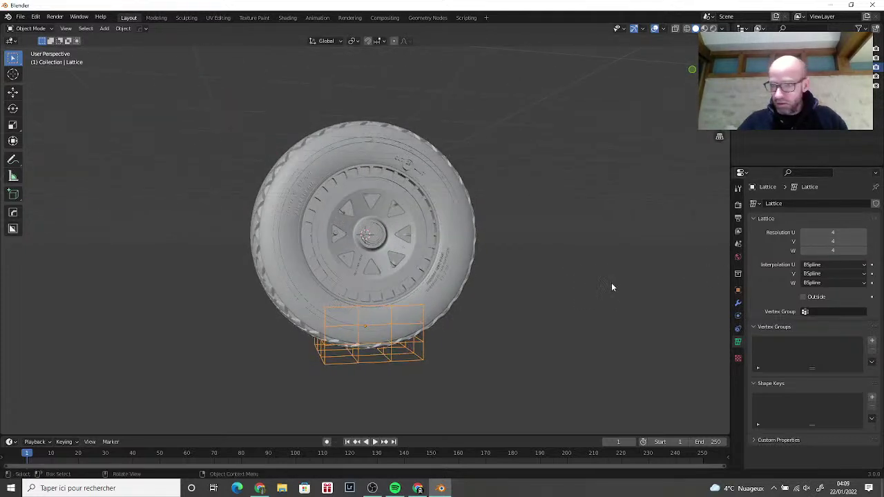
left_click(611, 287)
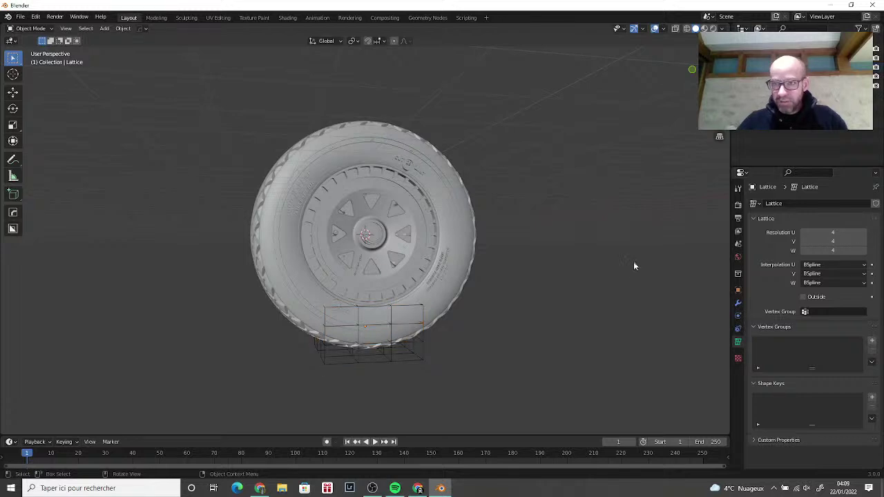
middle_click_drag(633, 264, 606, 272)
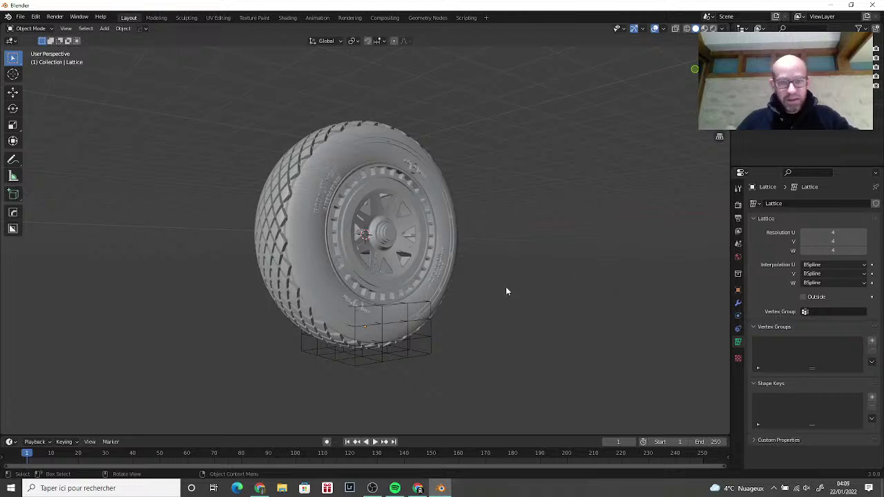
left_click(450, 270)
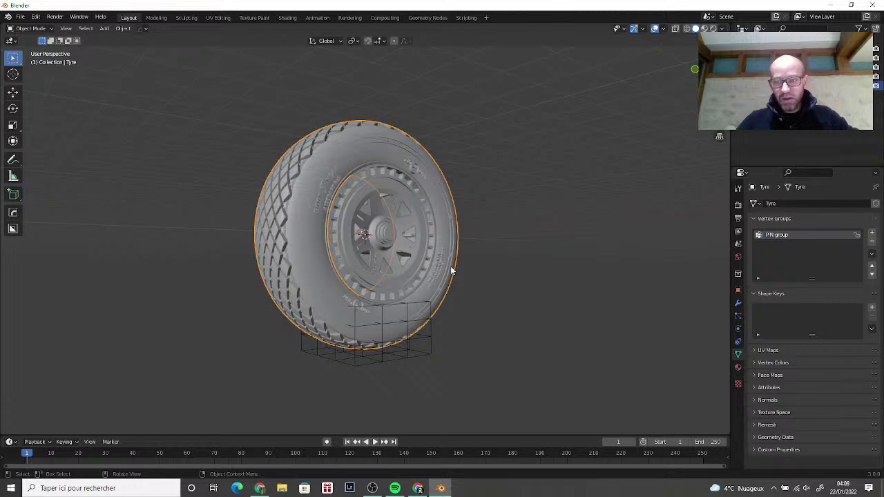
middle_click_drag(454, 270, 493, 284)
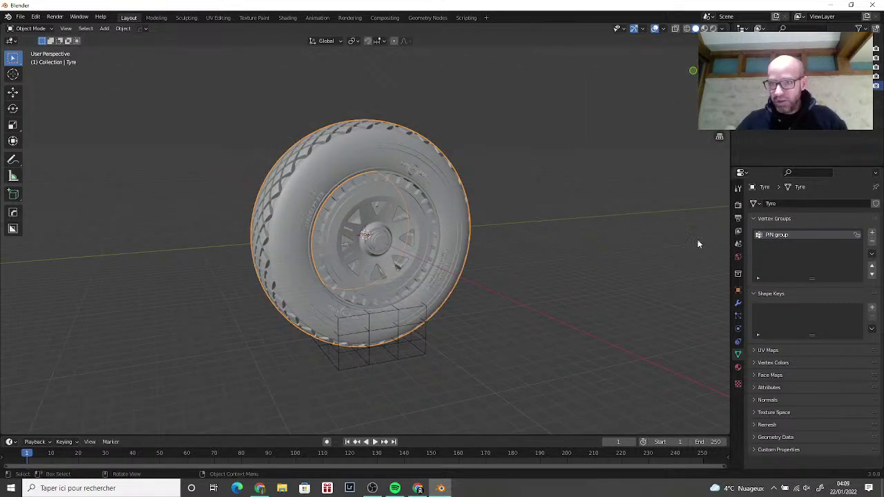
Step: Add a Lattice modifier to the tyre from the Deform modifiers list
left_click(737, 305)
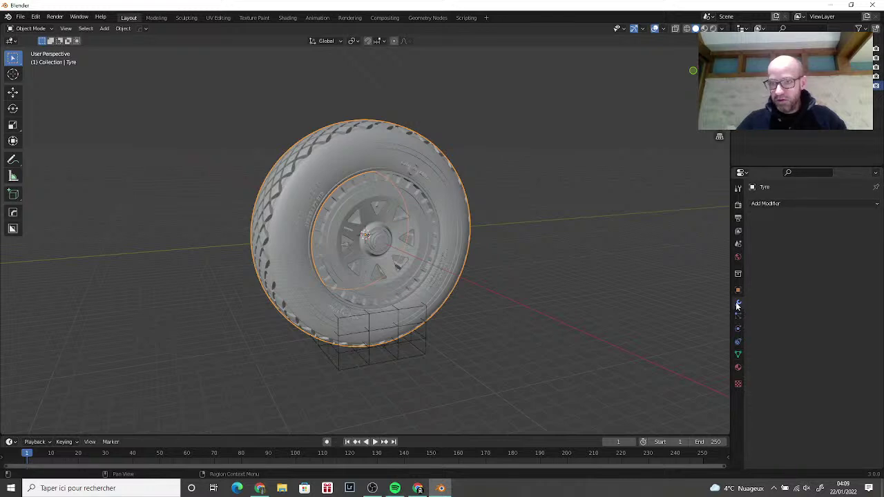
left_click(797, 204)
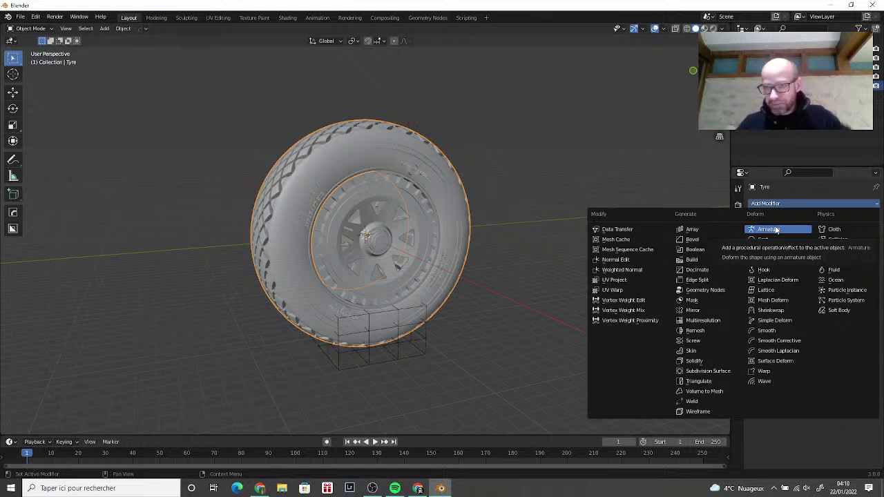
key("Escape")
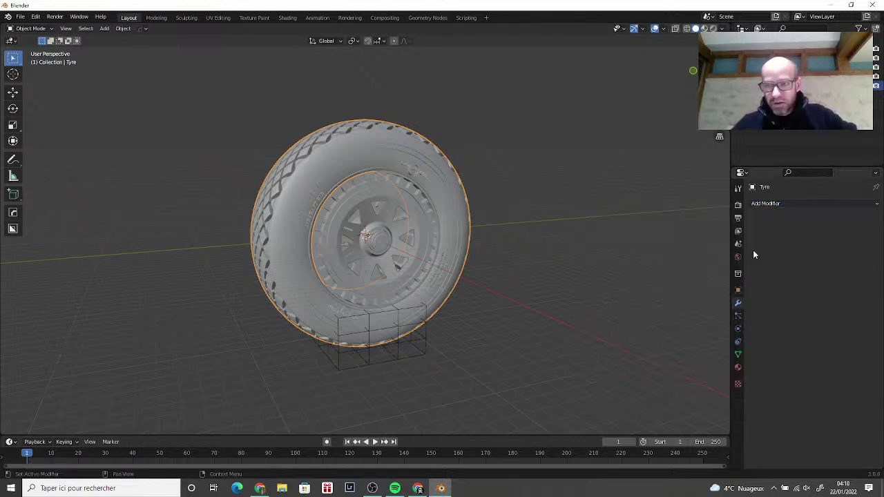
left_click(781, 203)
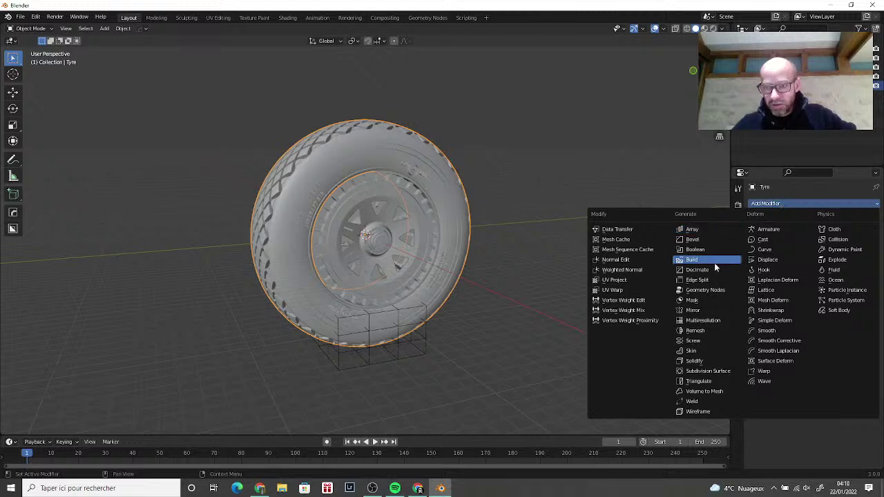
left_click(771, 292)
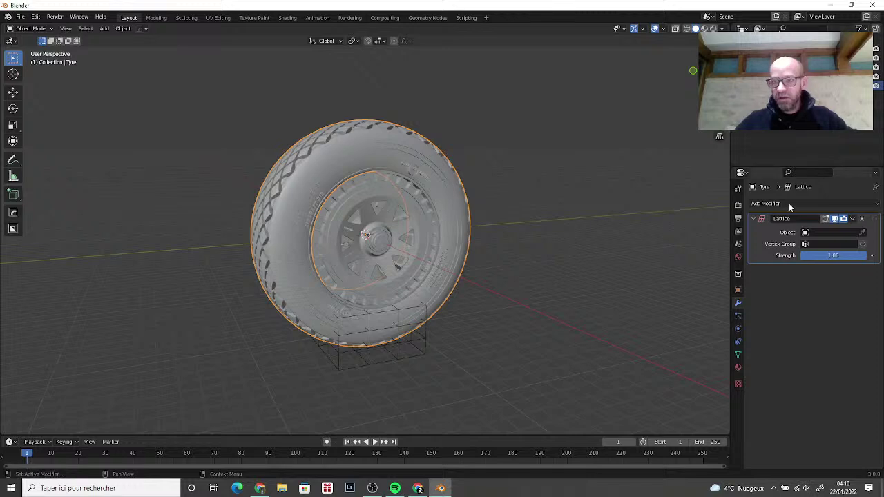
Step: Point the tyre's Lattice modifier at the Lattice object and limit it to the PIN group vertex group
left_click(808, 233)
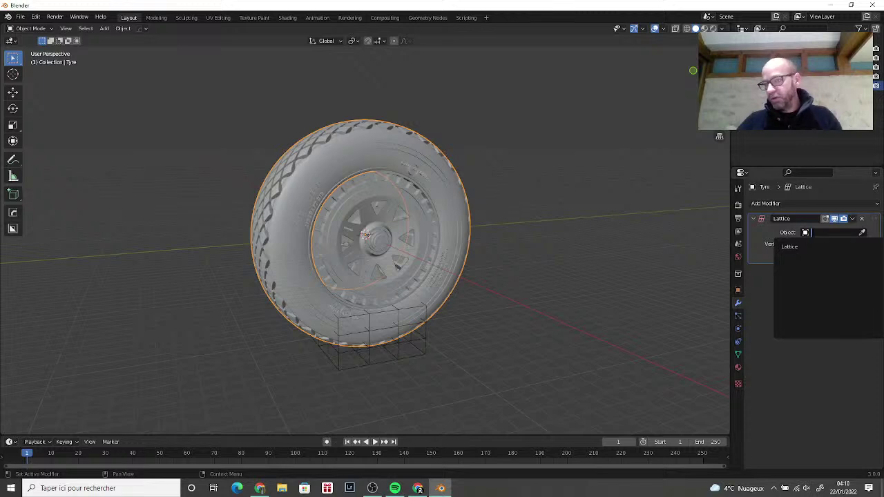
left_click(801, 246)
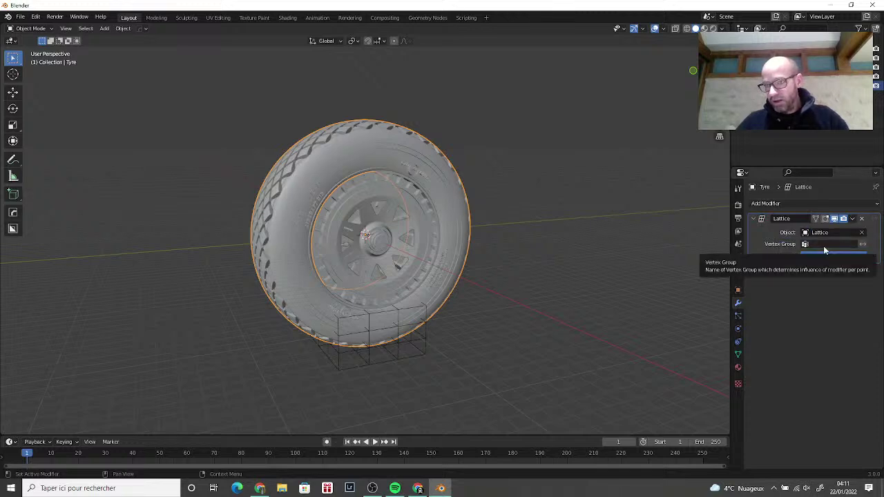
left_click(823, 246)
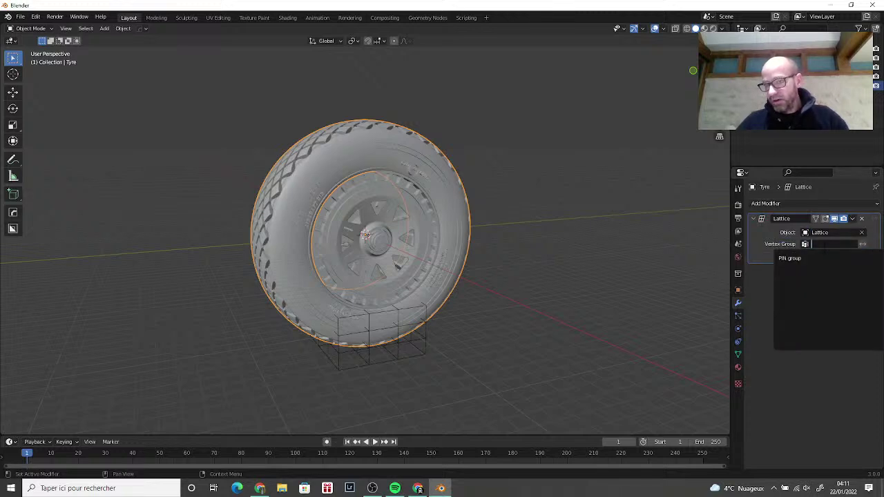
left_click(806, 258)
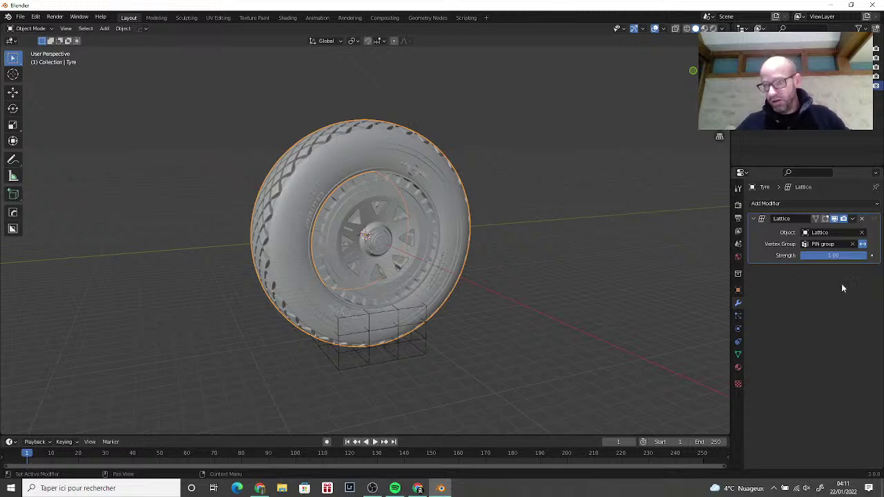
Step: Deselect the tyre and make the Lattice object active again from a lower view
left_click(612, 326)
middle_click_drag(612, 326, 619, 319)
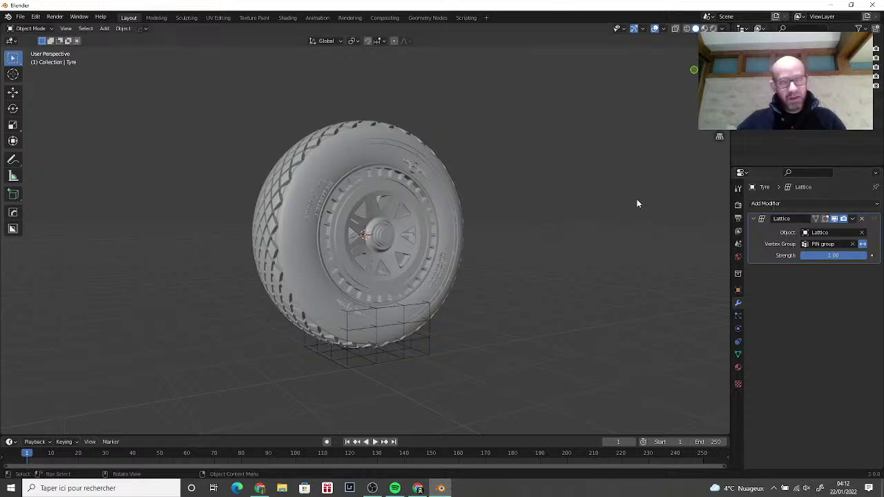
left_click(794, 67)
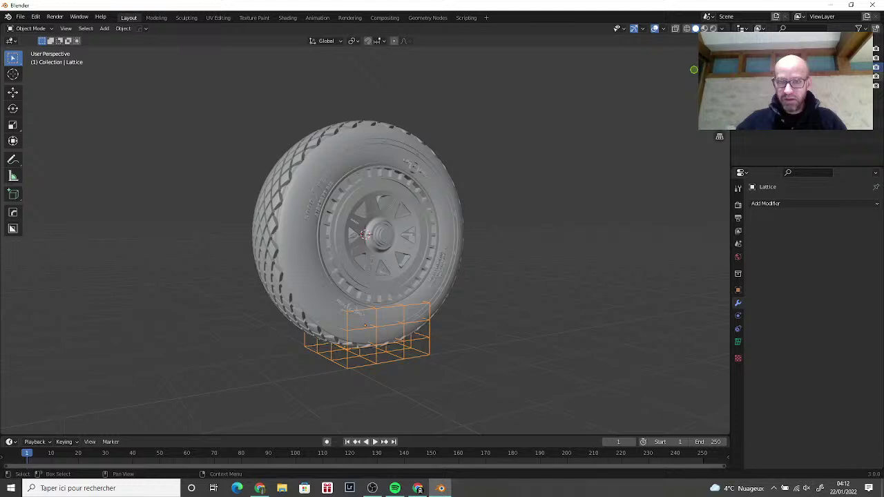
Step: Put the lattice into Edit Mode and frame its control points around the tyre's base
left_click(35, 29)
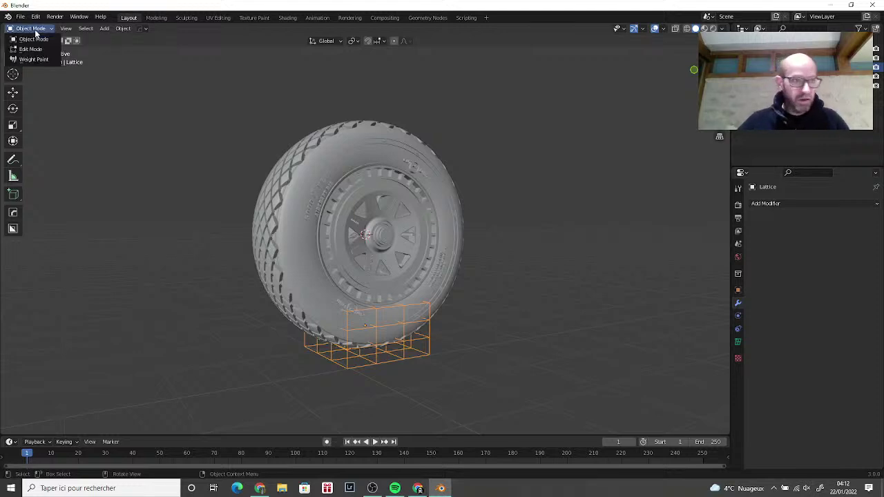
left_click(32, 50)
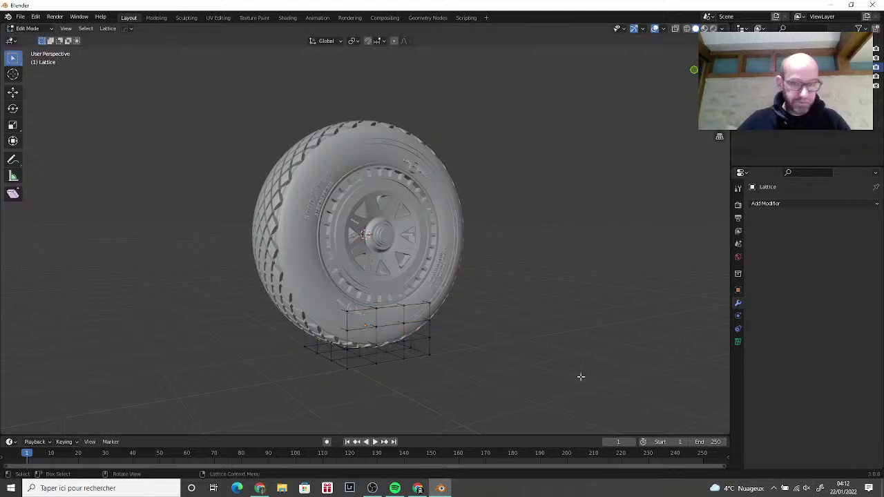
middle_click_drag(580, 375, 554, 361)
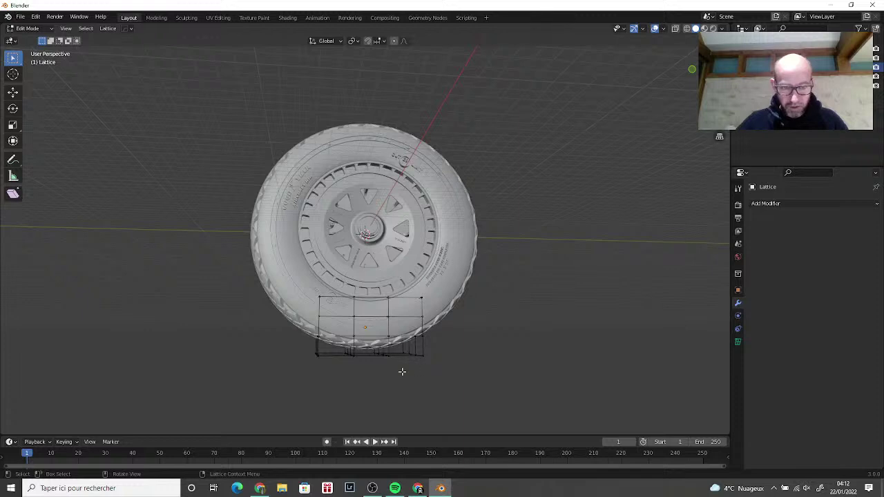
middle_click_drag(409, 371, 409, 372)
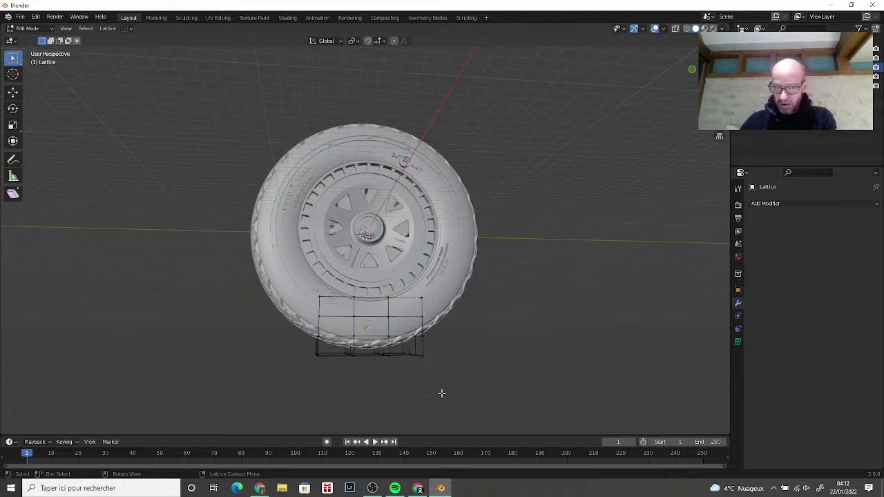
scroll(440, 393, "up", 2)
middle_click_drag(432, 386, 446, 306, "shift")
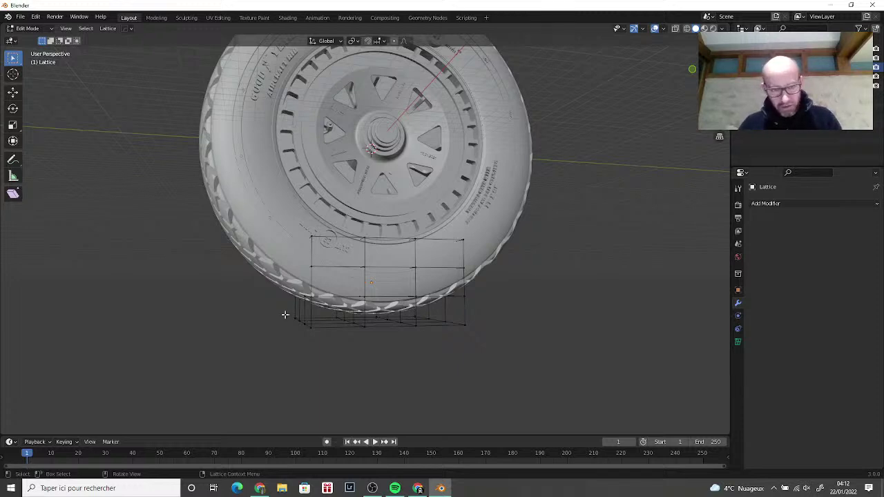
Step: Raise the lattice's bottom row of points along Z to flatten the tyre's underside, then deselect them
left_click_drag(285, 301, 506, 337)
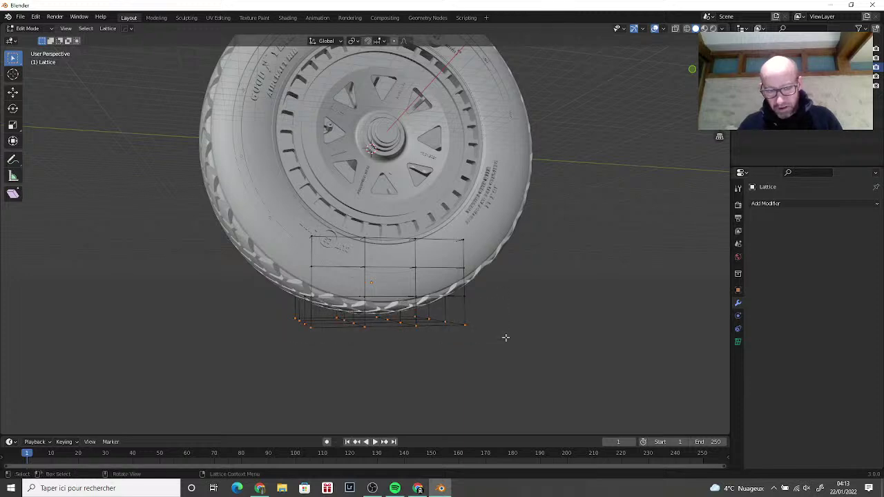
middle_click_drag(505, 338, 506, 337)
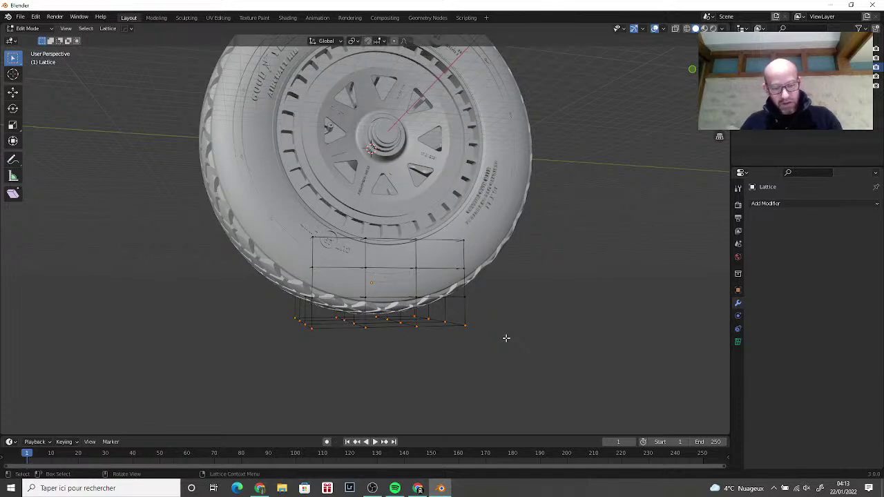
key("g")
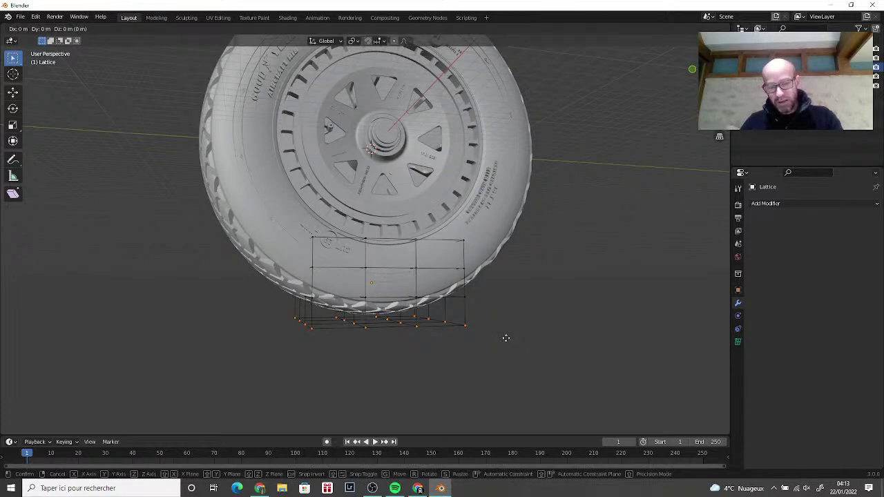
key("z")
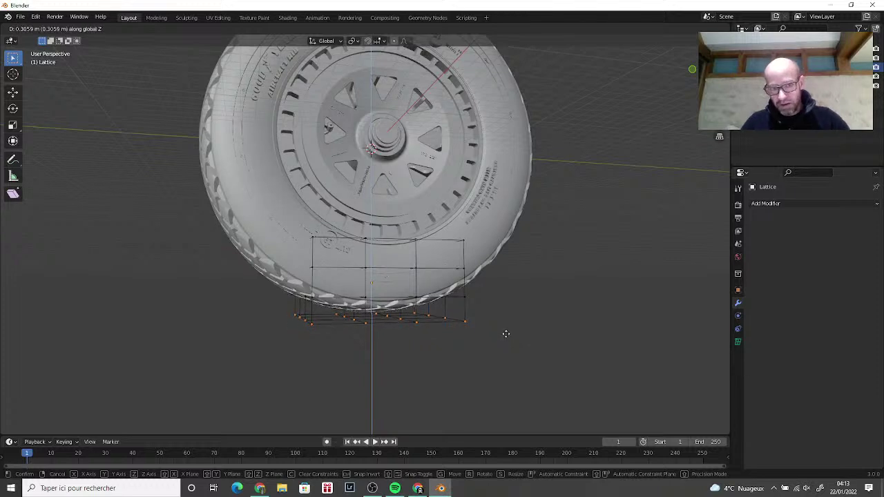
mouse_move(506, 326)
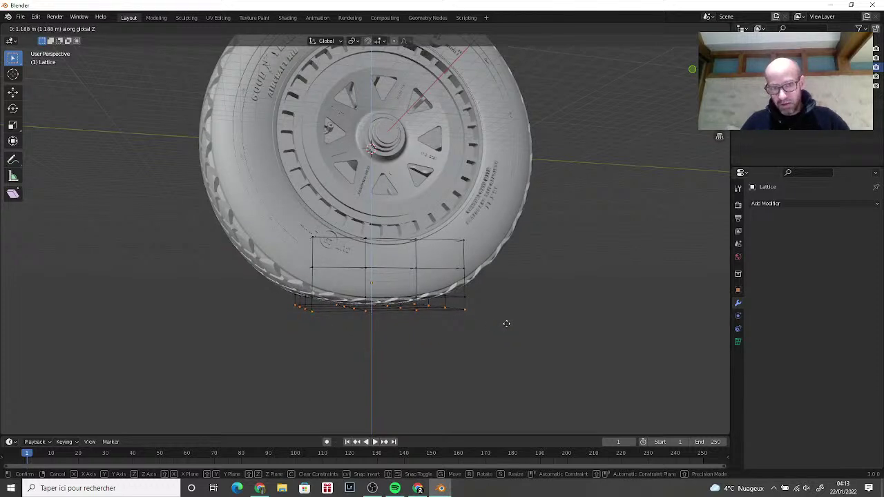
left_click(507, 322)
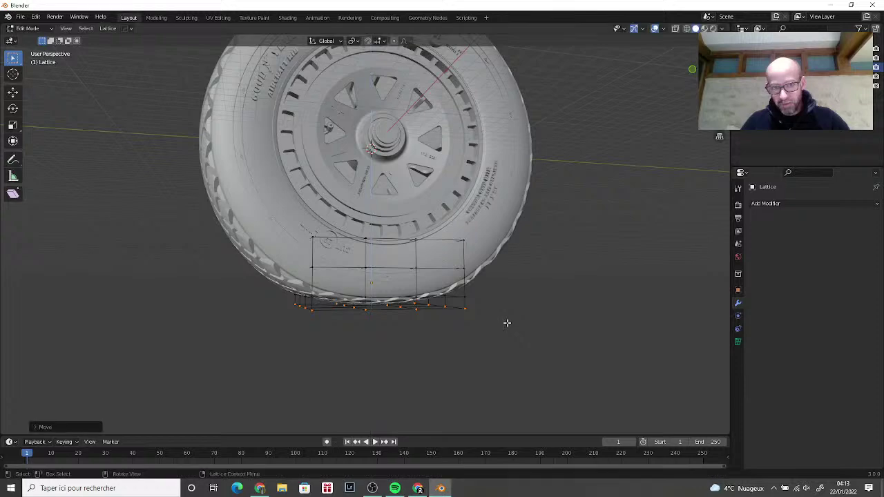
middle_click_drag(505, 321, 572, 317)
left_click(551, 328)
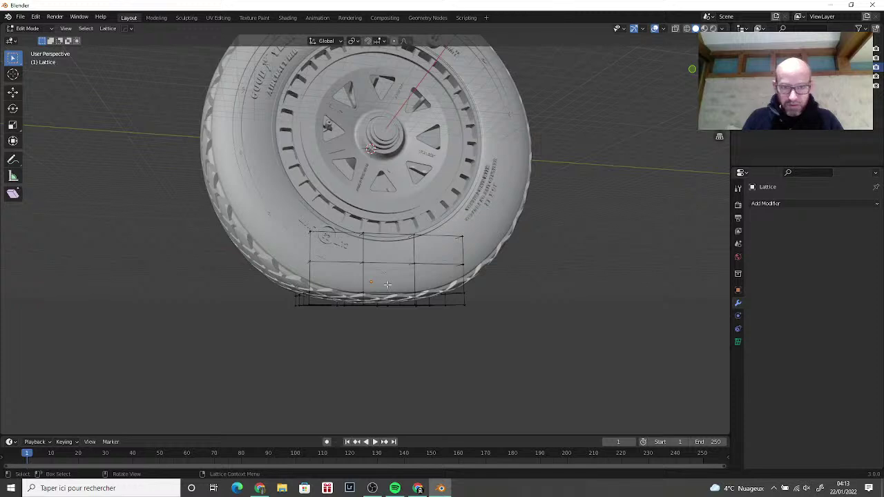
Step: Raise the bottom lattice points about 0.23 m further along Z
left_click_drag(280, 281, 517, 298)
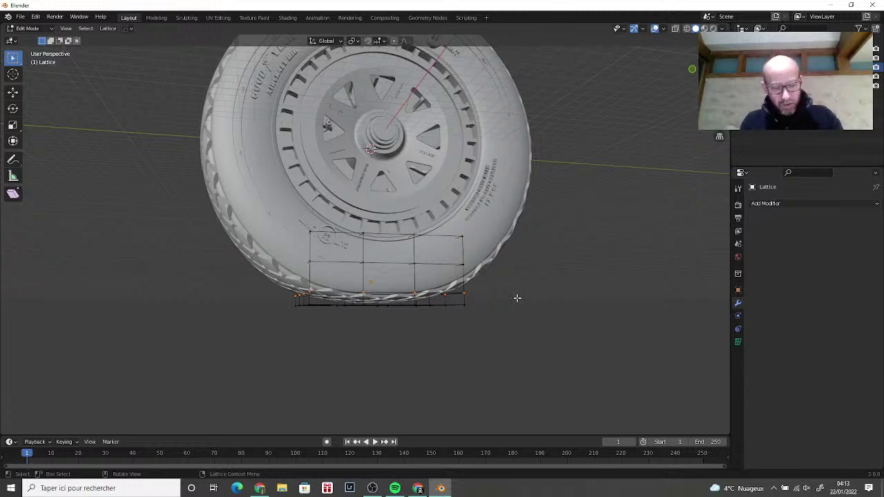
key("g")
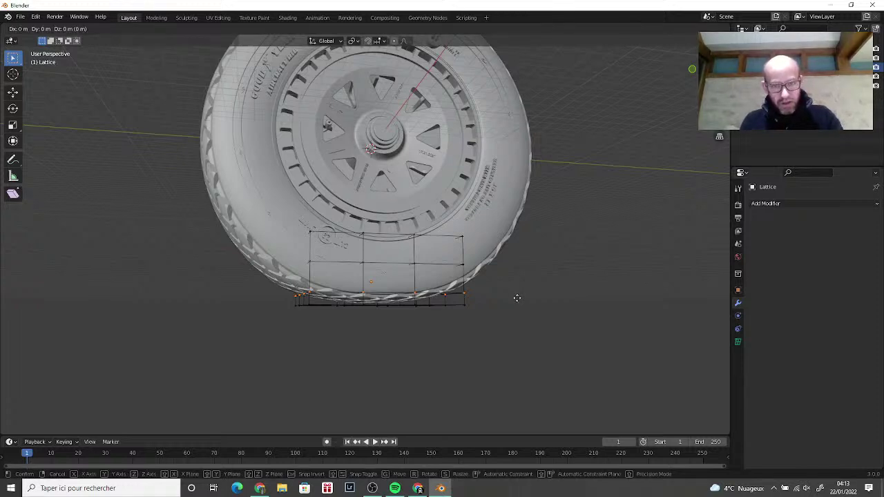
key("z")
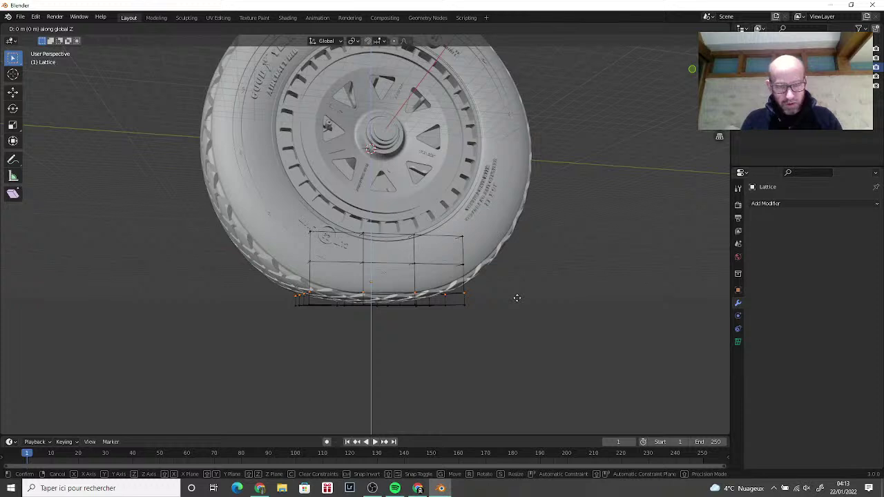
mouse_move(514, 294)
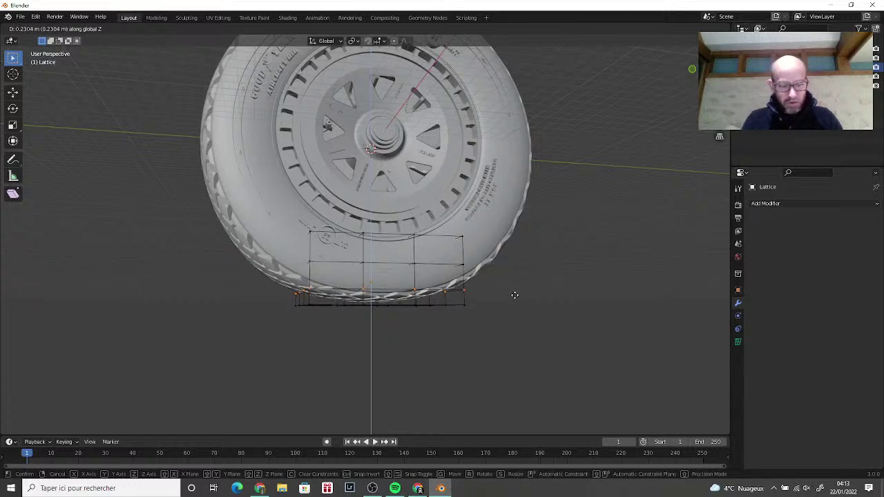
left_click(515, 294)
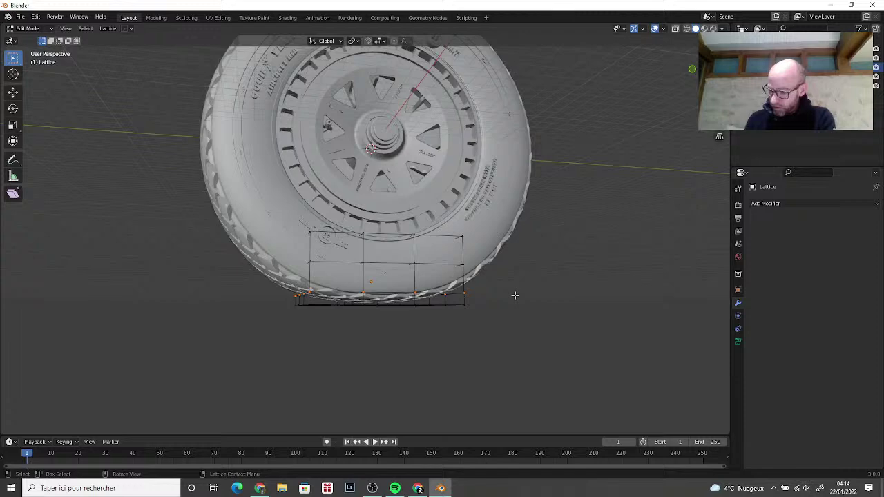
middle_click_drag(463, 333, 497, 330)
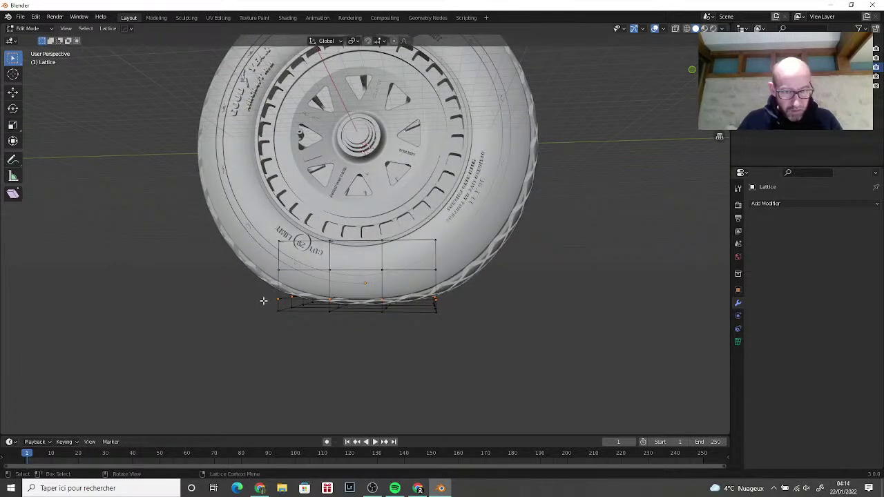
Step: Lift the middle bottom lattice points about 0.39 m along Z, then check the widened contact patch
middle_click_drag(278, 336, 322, 310)
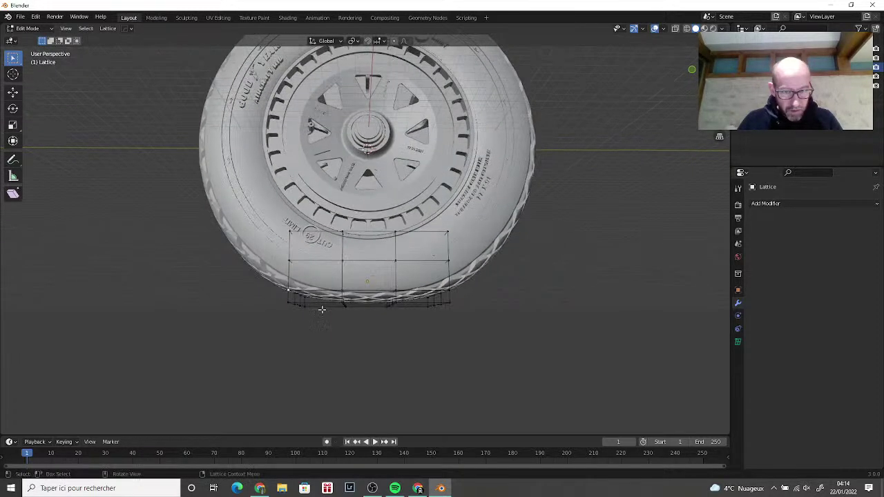
left_click_drag(334, 282, 418, 322)
middle_click_drag(418, 322, 443, 330)
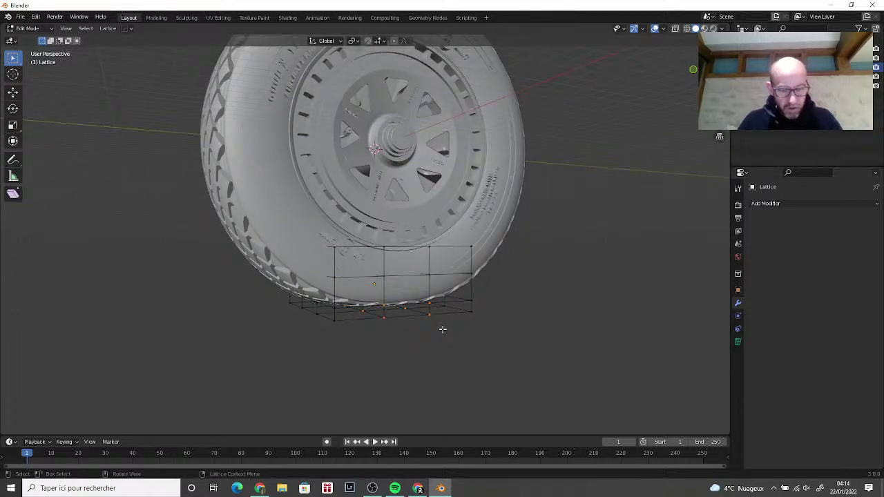
key("g")
key("z")
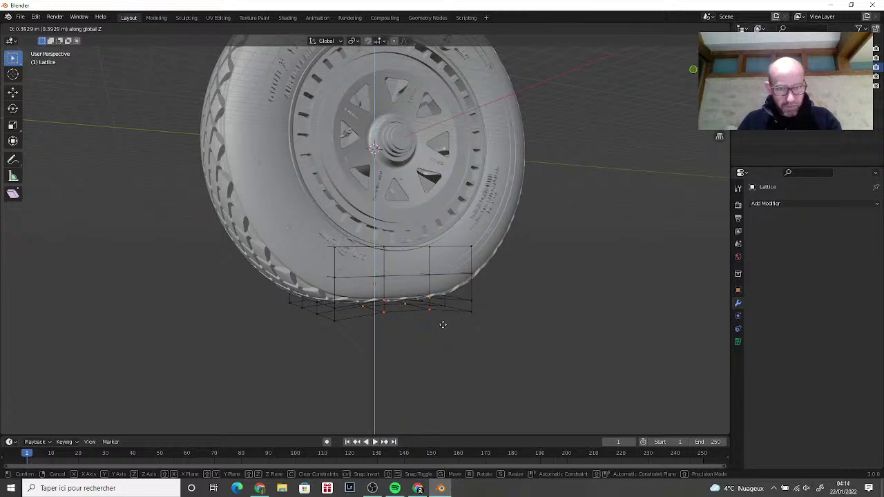
left_click(443, 324)
middle_click_drag(509, 325, 401, 312)
scroll(417, 275, "up", 5)
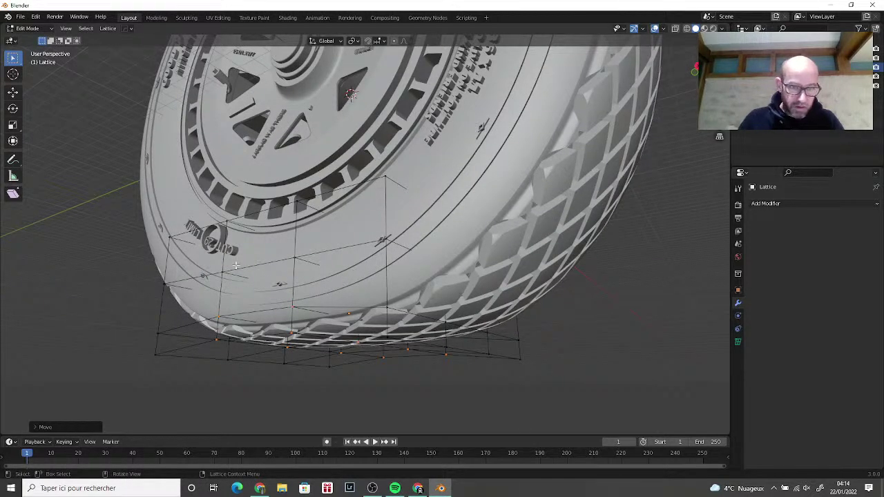
middle_click_drag(236, 265, 286, 291)
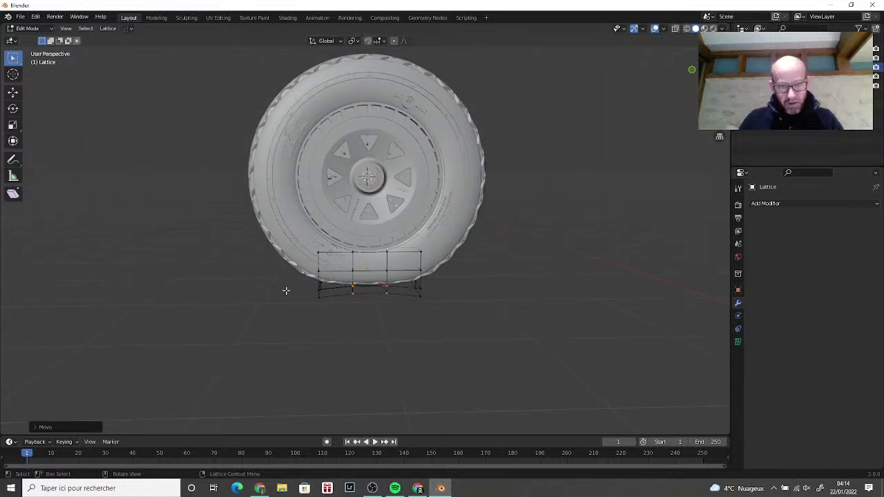
Step: Orbit and zoom around the hub to inspect the flattened tyre base
scroll(286, 290, "down", 2)
scroll(286, 290, "up", 4)
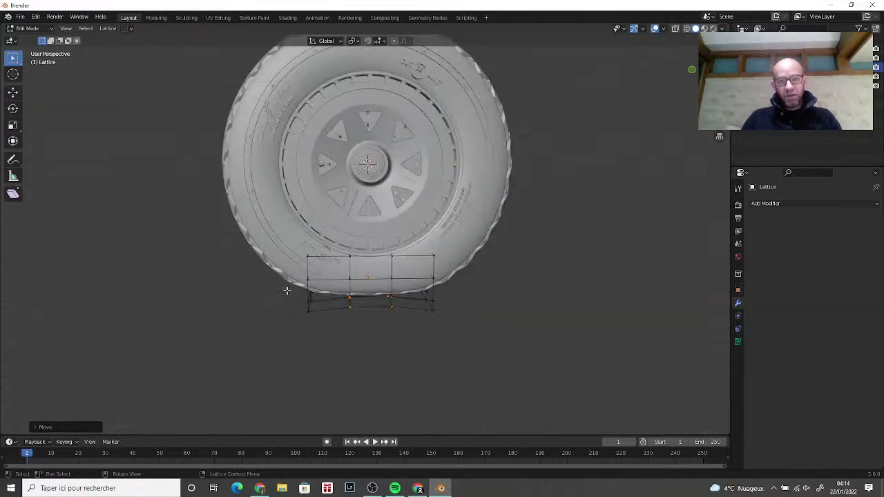
scroll(287, 290, "down", 3)
middle_click_drag(287, 291, 489, 289)
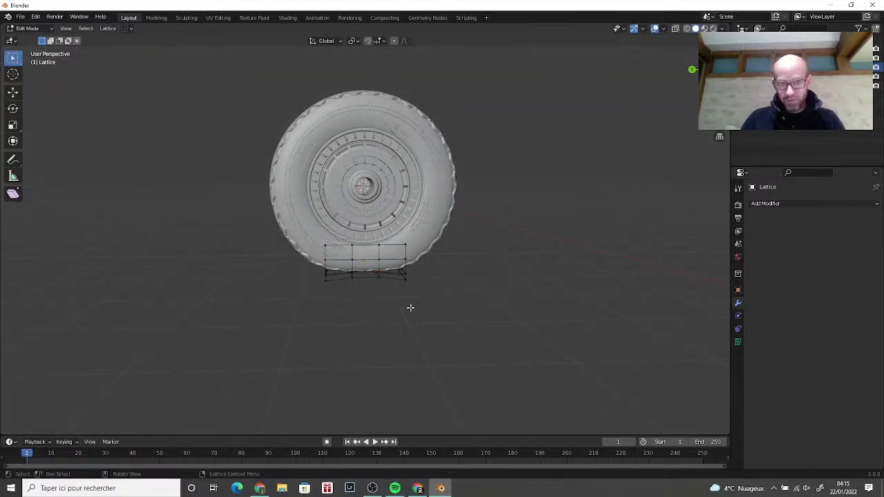
scroll(408, 308, "up", 4)
mouse_move(409, 308)
middle_mouse_down()
mouse_move(371, 298)
mouse_move(435, 296)
mouse_move(426, 296)
mouse_move(434, 315)
mouse_move(404, 311)
middle_mouse_up()
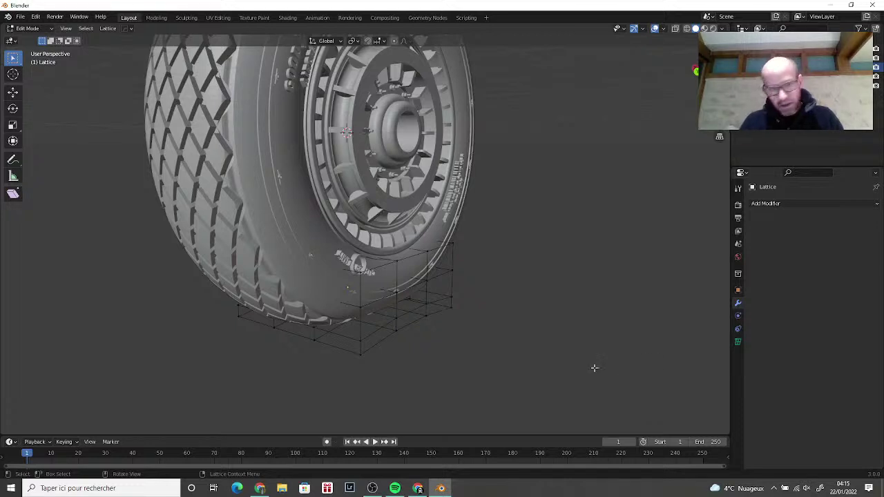
Step: Box-select the lattice's outer corner points on the tread side
middle_click_drag(593, 367, 565, 352)
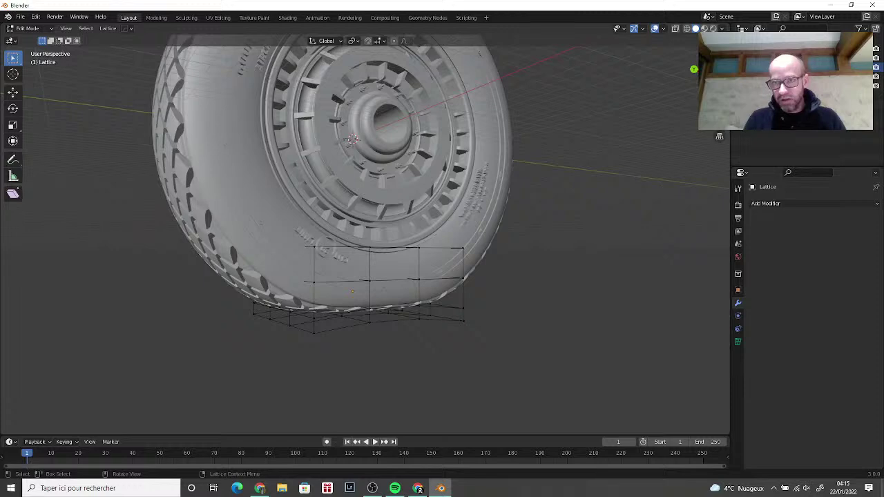
left_click_drag(693, 69, 725, 70)
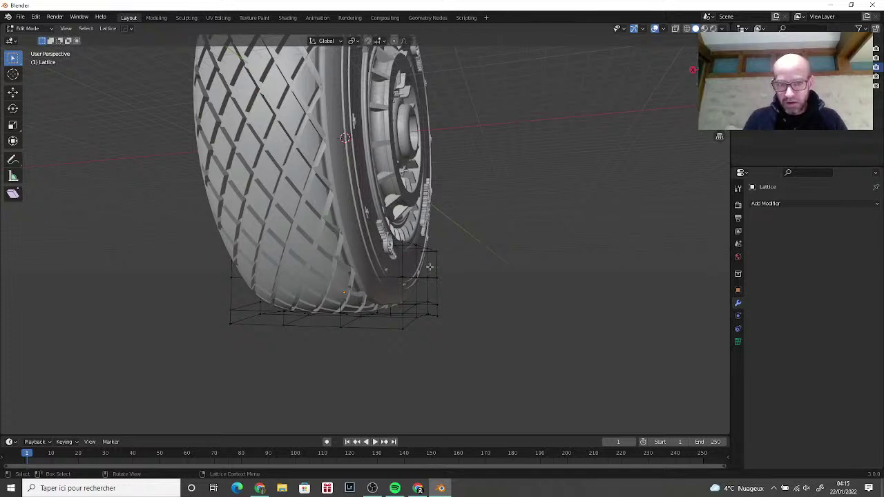
left_click_drag(414, 273, 429, 308)
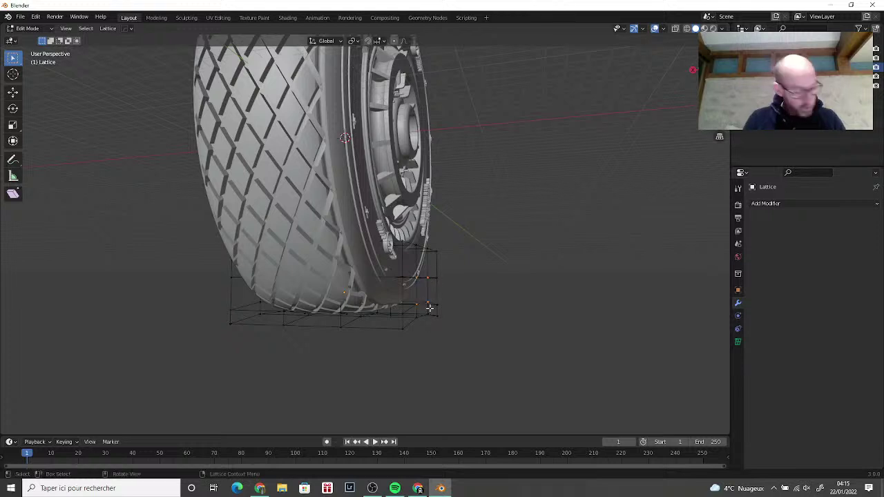
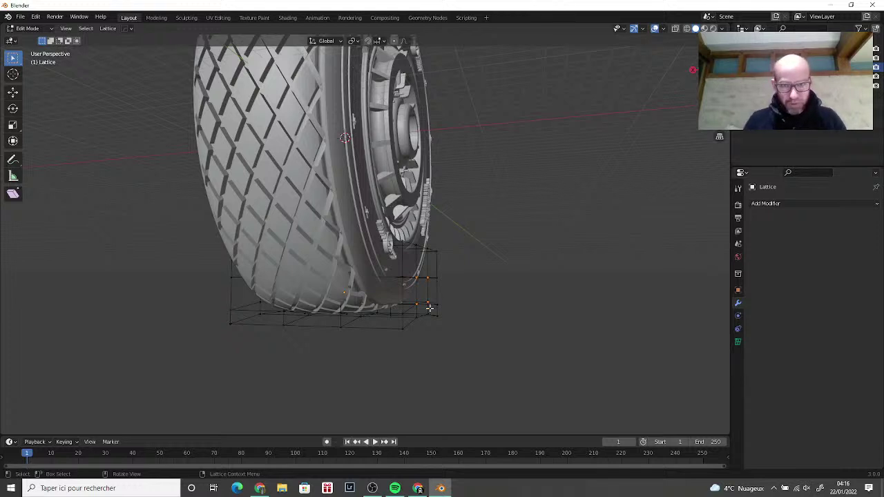
Step: Move the selected lattice points -1.2 m along X so the tyre's lower sidewall bulges out
middle_click_drag(485, 292, 468, 288)
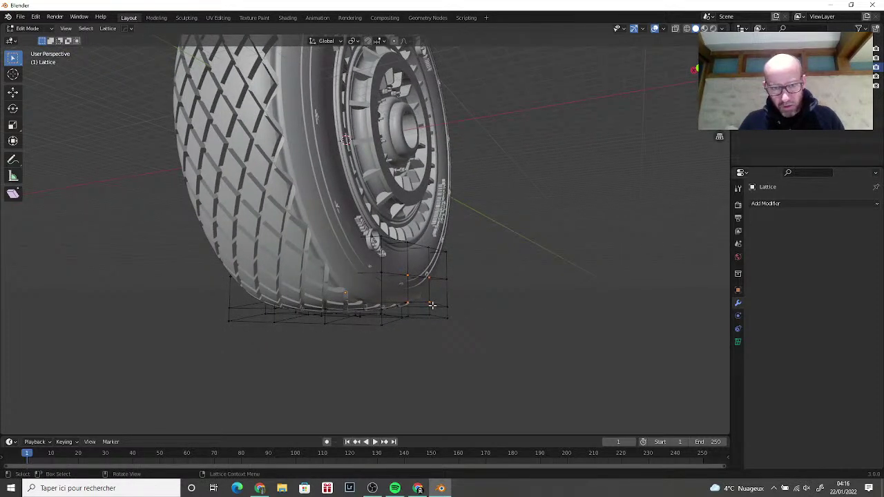
key("g")
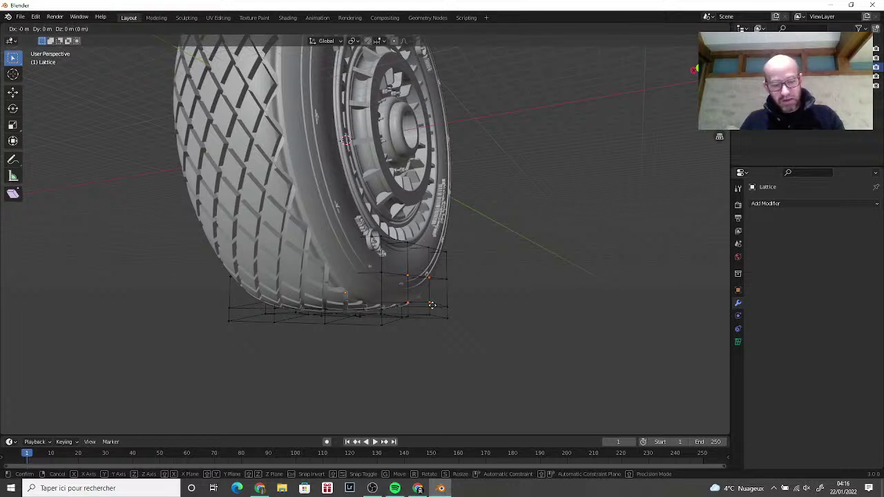
key("x")
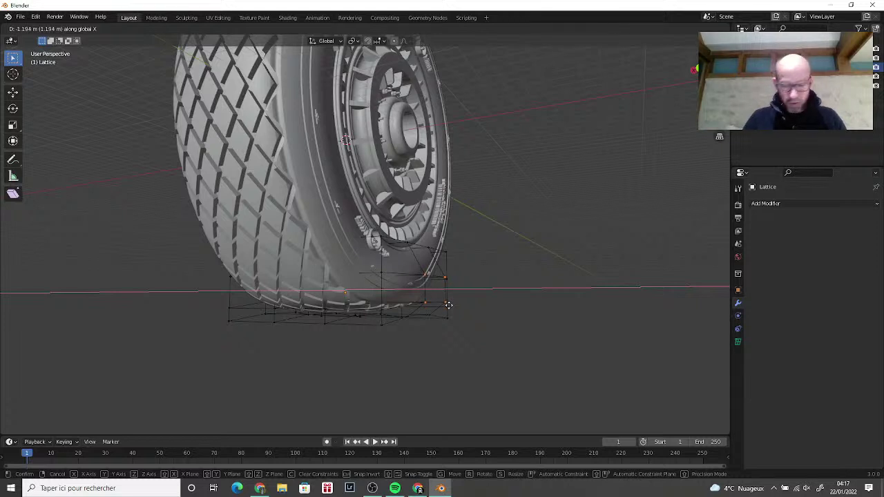
type("-1.2")
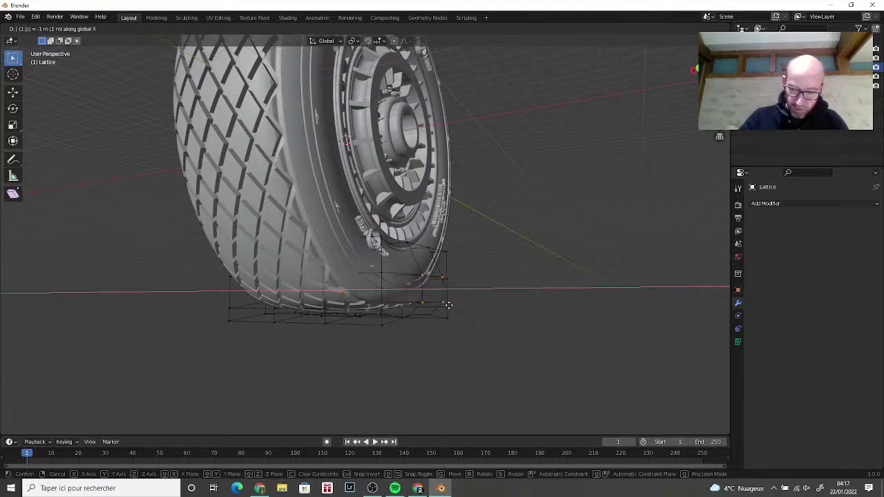
key("Return")
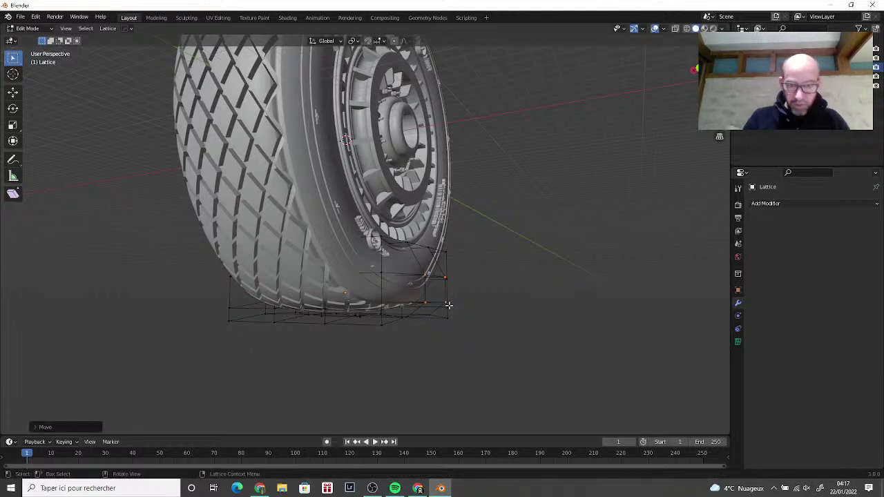
middle_click_drag(449, 304, 725, 312)
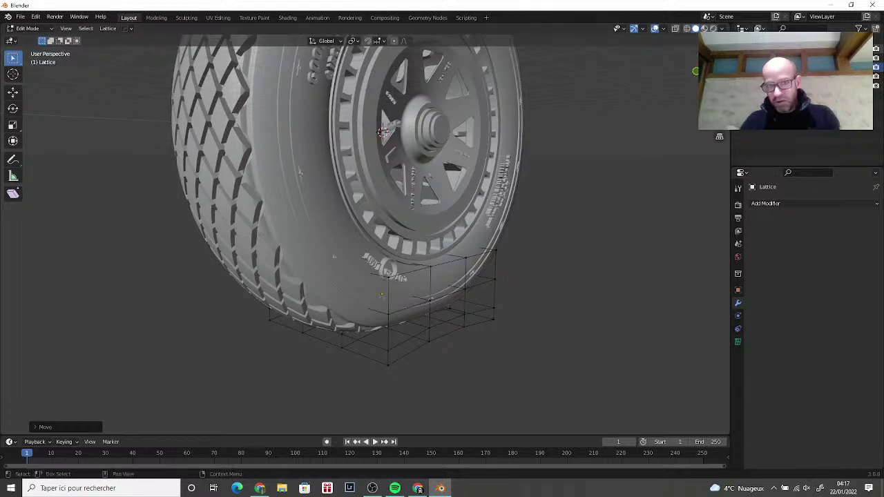
Step: Box-select the lattice's right-side points
mouse_move(697, 76)
left_mouse_down()
mouse_move(718, 77)
mouse_move(699, 75)
left_mouse_up()
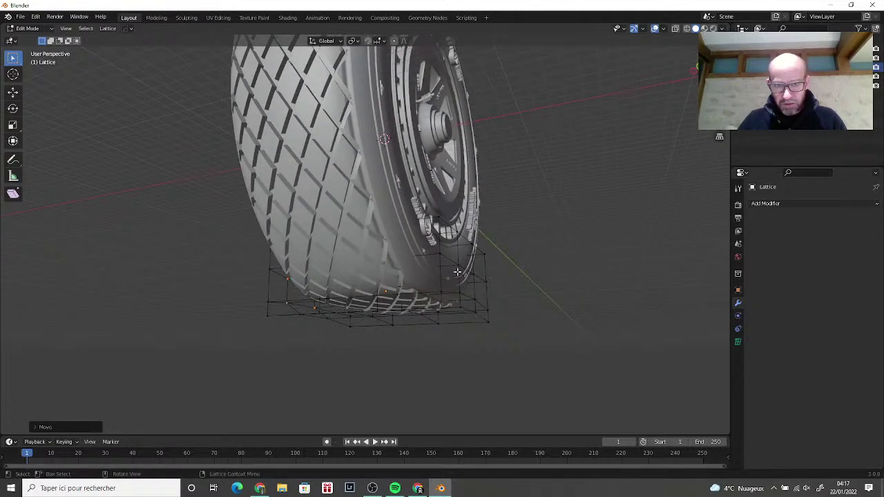
scroll(457, 272, "down", 2)
scroll(460, 266, "up", 4)
left_click_drag(471, 264, 497, 303)
middle_click_drag(555, 300, 565, 307)
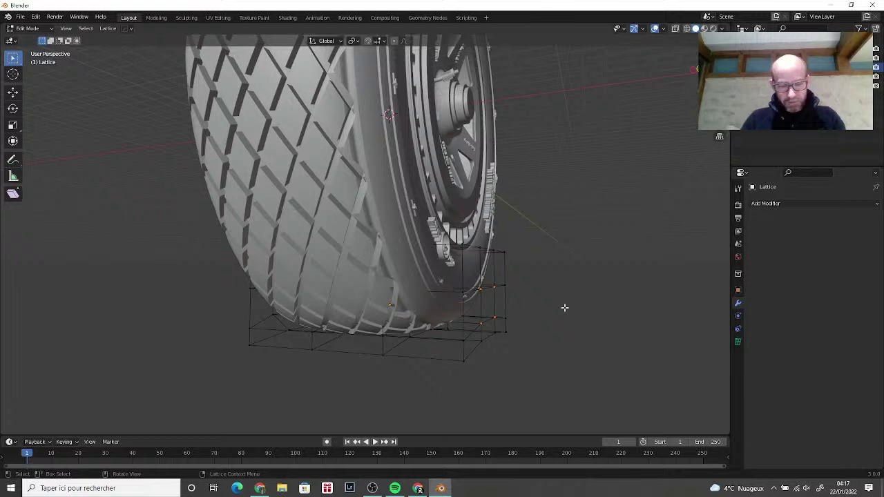
Step: Move the right-side lattice points 1.2 m along X, correcting the mistyped distance
type("gx")
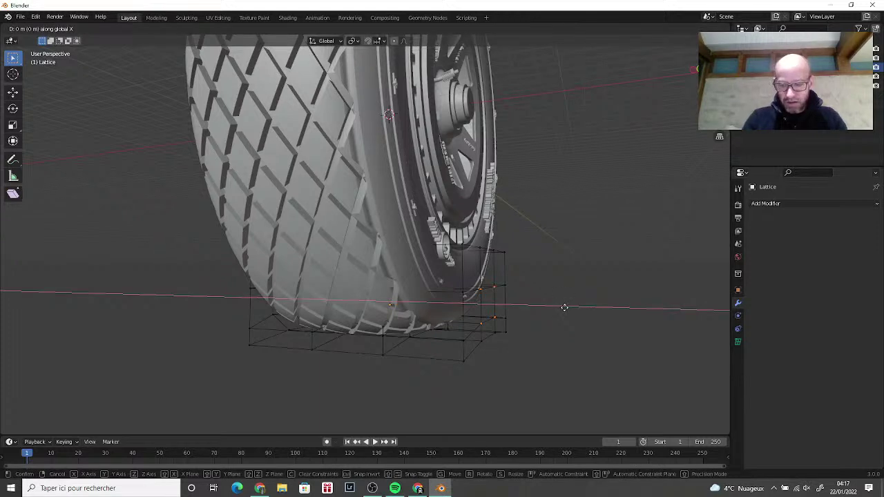
type("1")
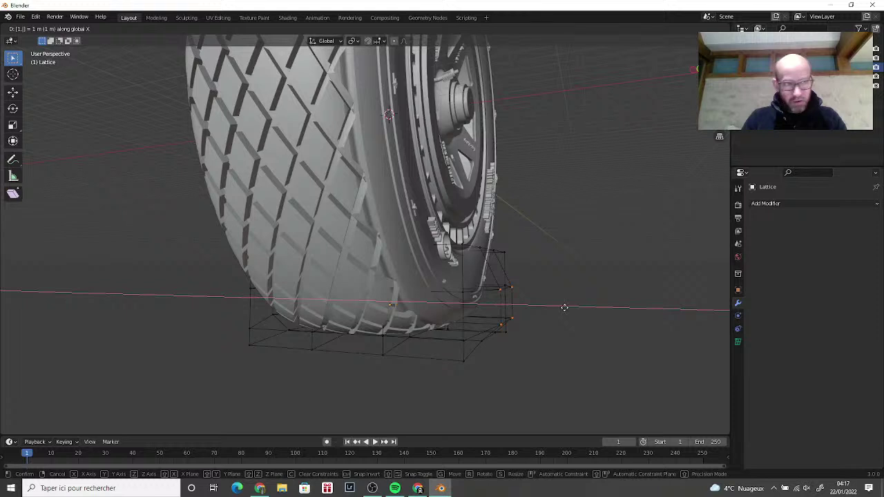
type(",2")
key("BackSpace")
key("BackSpace")
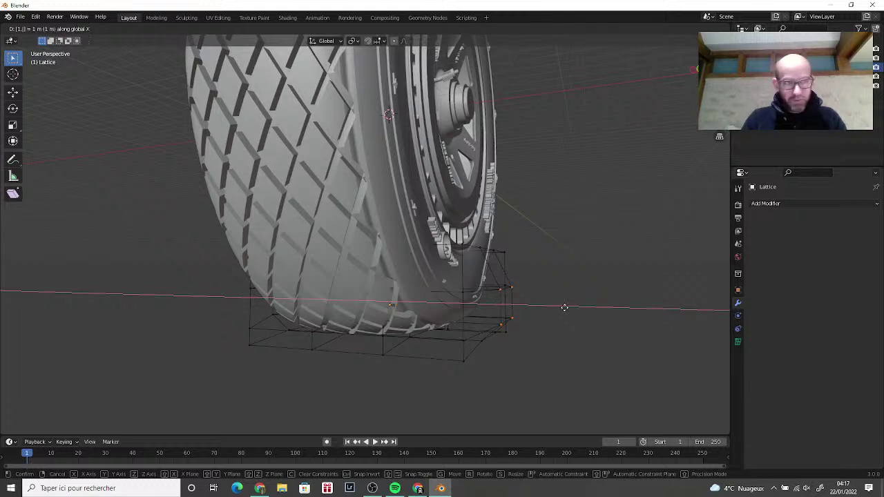
type(".2")
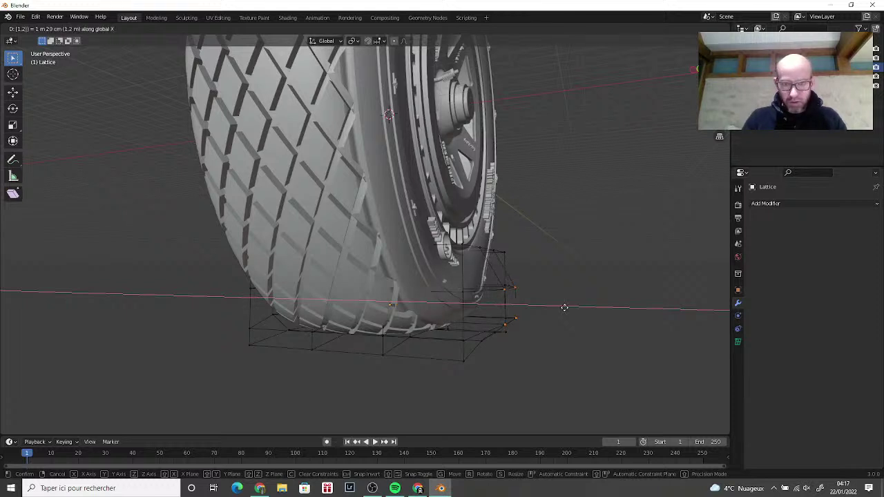
key("Return")
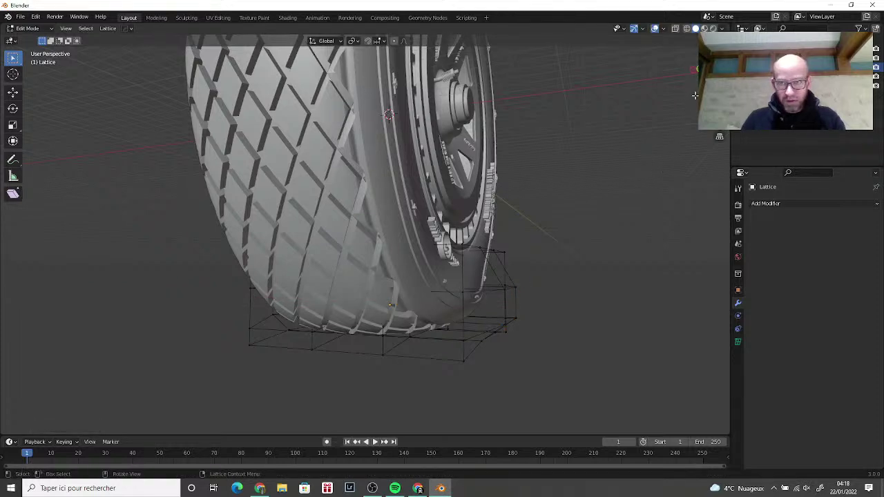
mouse_move(694, 76)
left_mouse_down()
mouse_move(665, 75)
mouse_move(690, 79)
left_mouse_up()
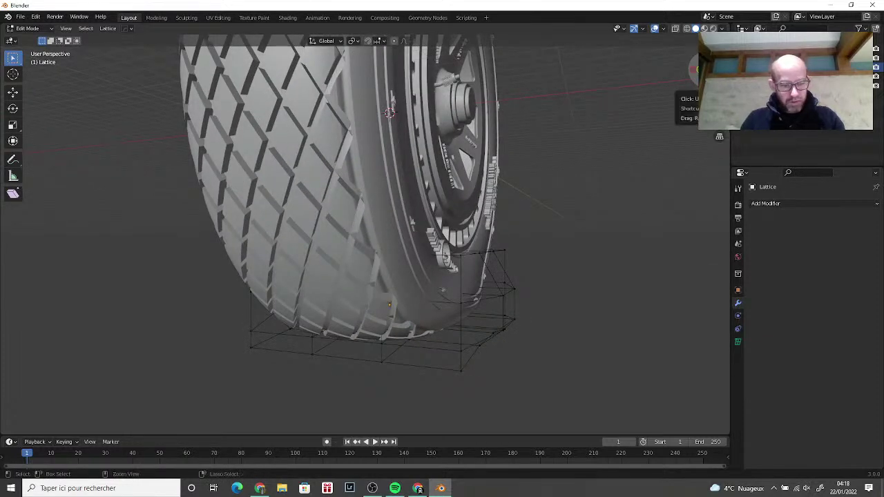
Step: Undo the 1.2 m move and shift the side lattice points 1.6 m along X instead
key("ctrl+z")
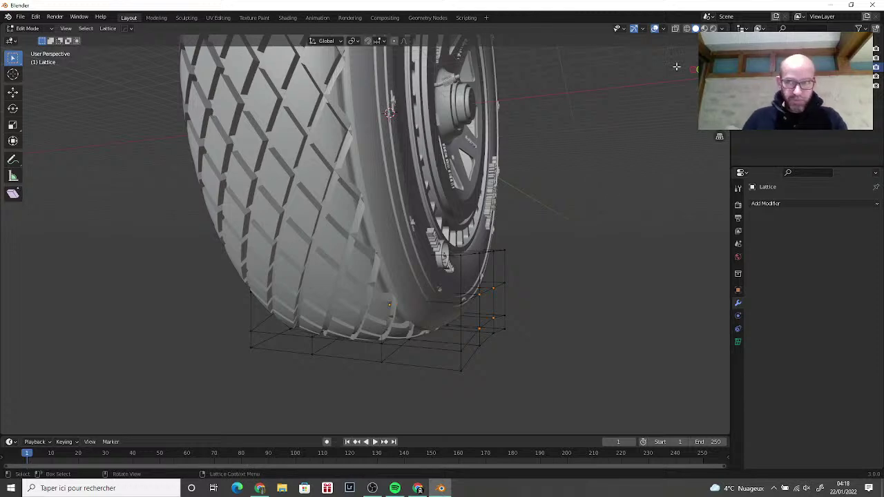
mouse_move(695, 72)
left_mouse_down()
mouse_move(708, 73)
mouse_move(696, 73)
left_mouse_up()
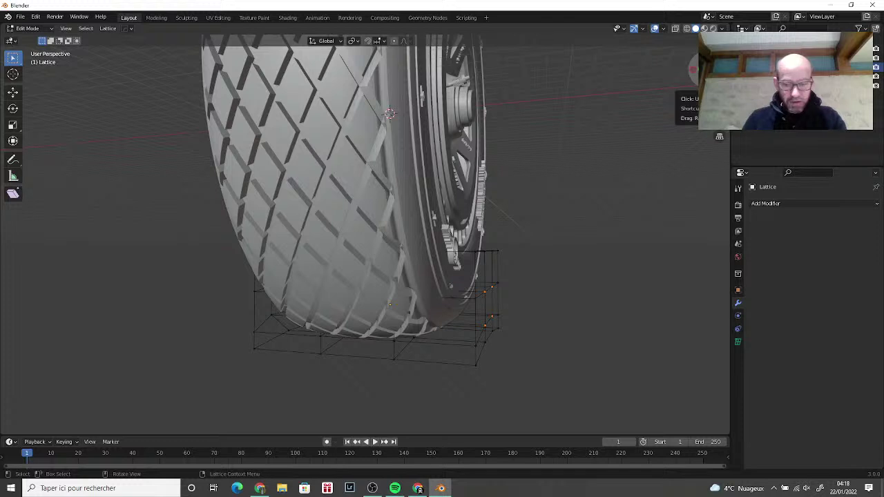
type("g")
type("x1")
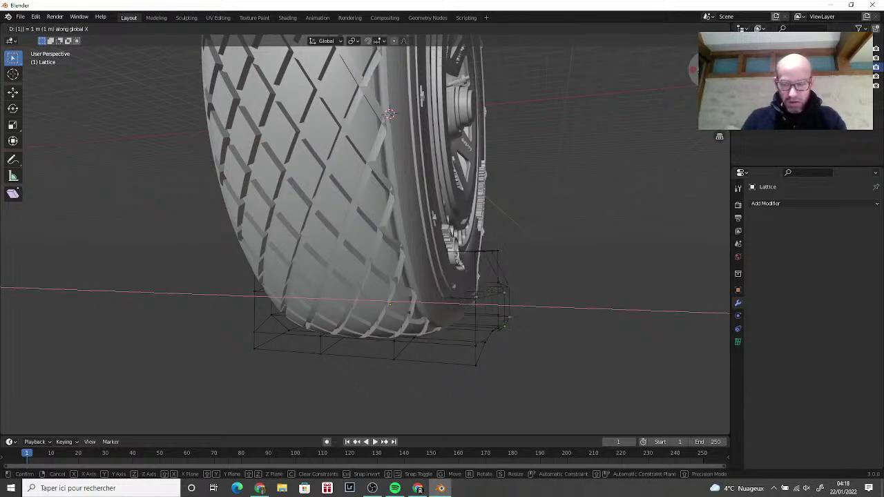
type(".6")
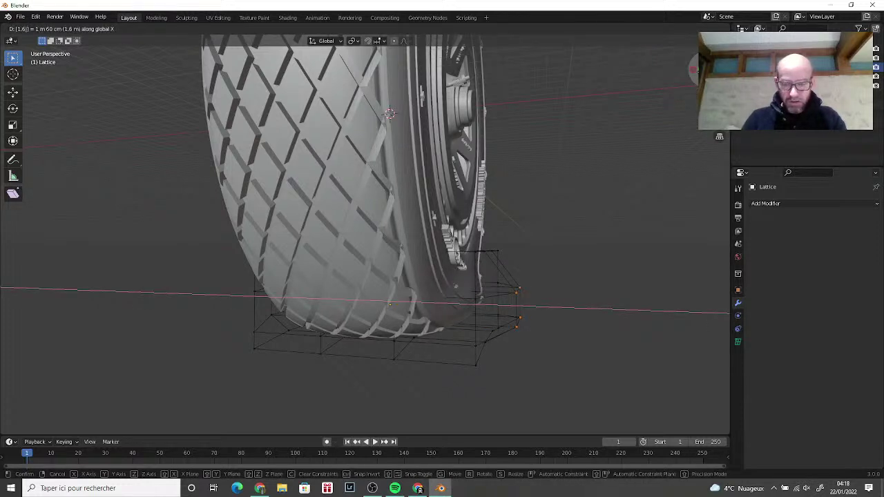
key("Return")
middle_click_drag(389, 304, 389, 303)
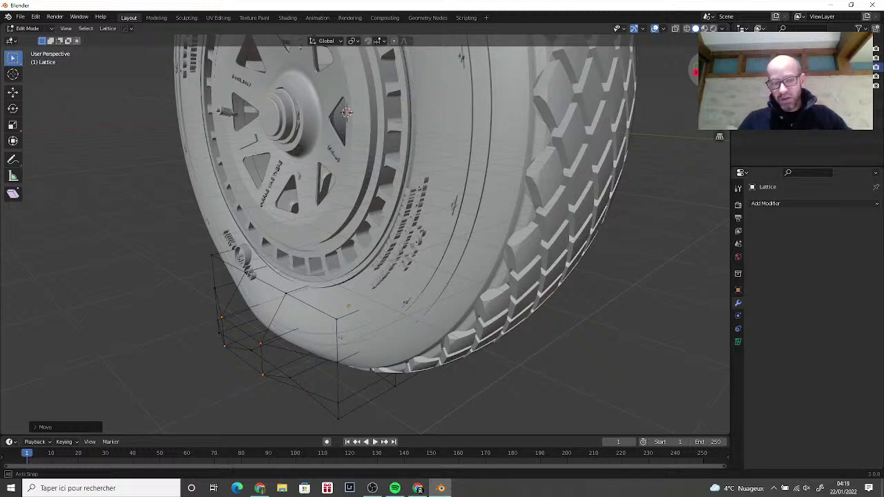
middle_click_drag(366, 235, 228, 235)
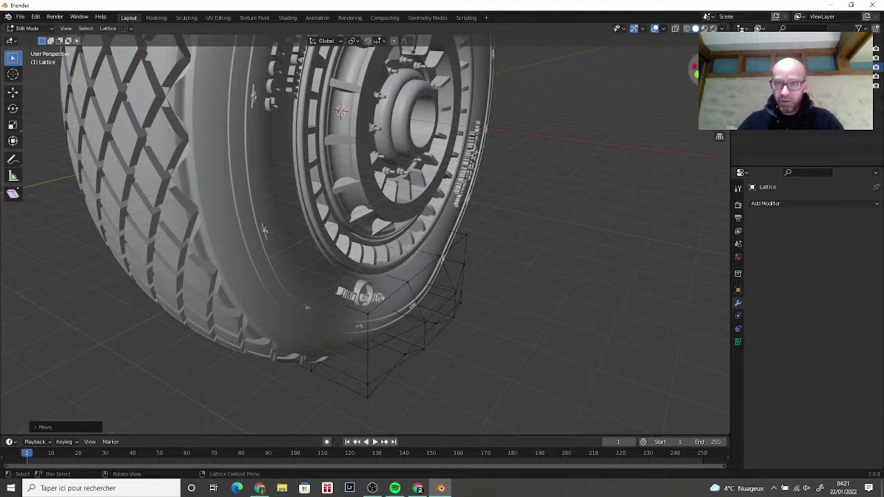
Step: Add another lattice point at the tyre's bottom edge to the selection
middle_click_drag(366, 228, 436, 338)
scroll(413, 311, "down", 2)
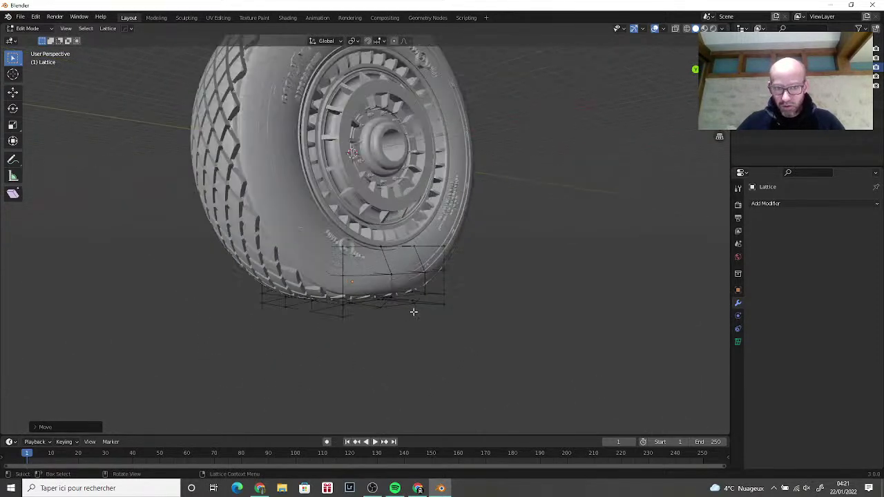
scroll(413, 312, "up", 3)
scroll(413, 311, "up", 1)
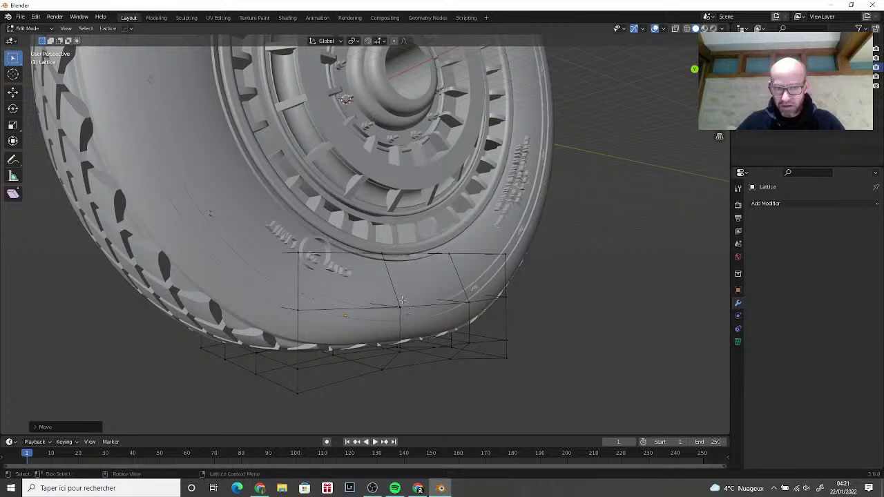
left_click(470, 302, "shift")
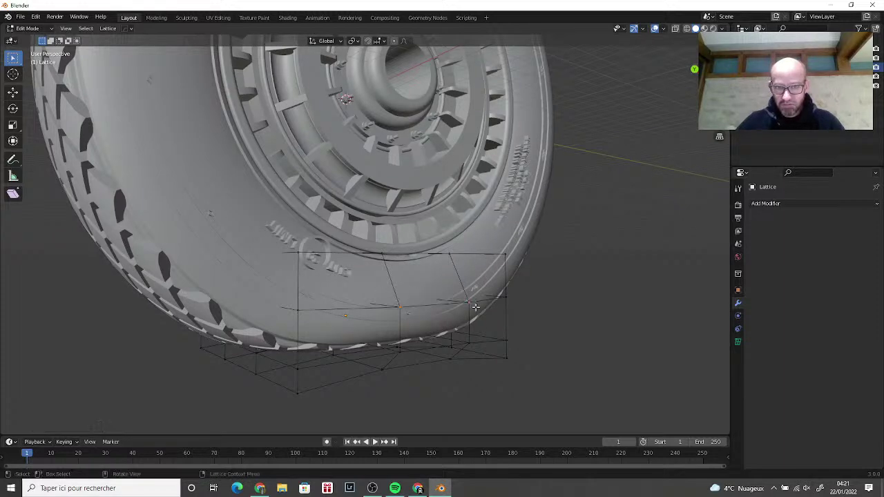
Step: Raise the selected lattice point about 0.36 m along Z to reshape the bulge
middle_click_drag(475, 306, 712, 311)
middle_click_drag(211, 325, 151, 301)
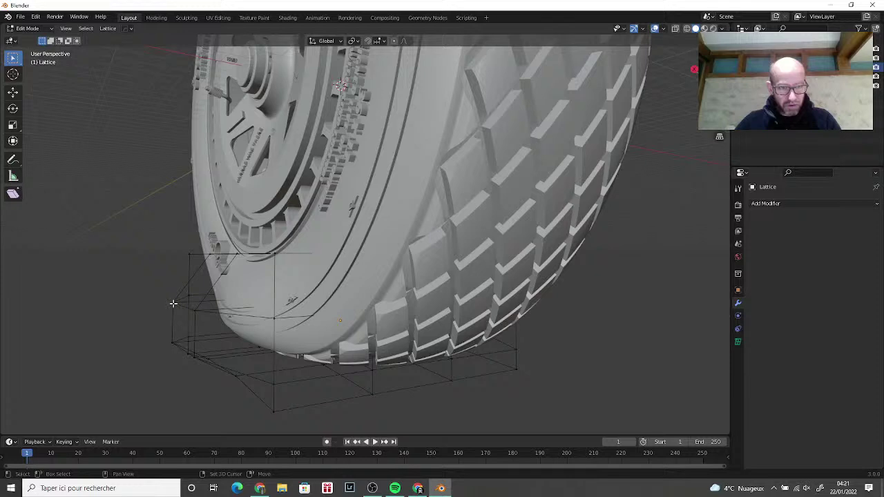
middle_click_drag(189, 306, 238, 317)
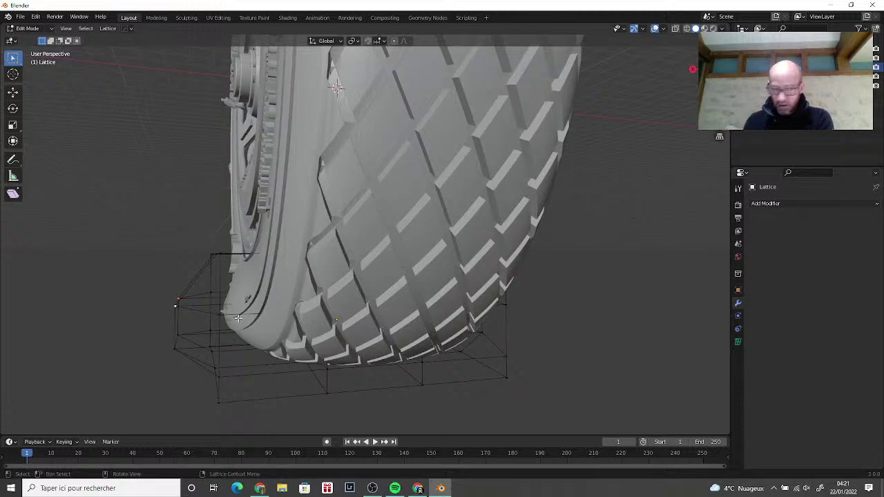
middle_click_drag(239, 317, 284, 314)
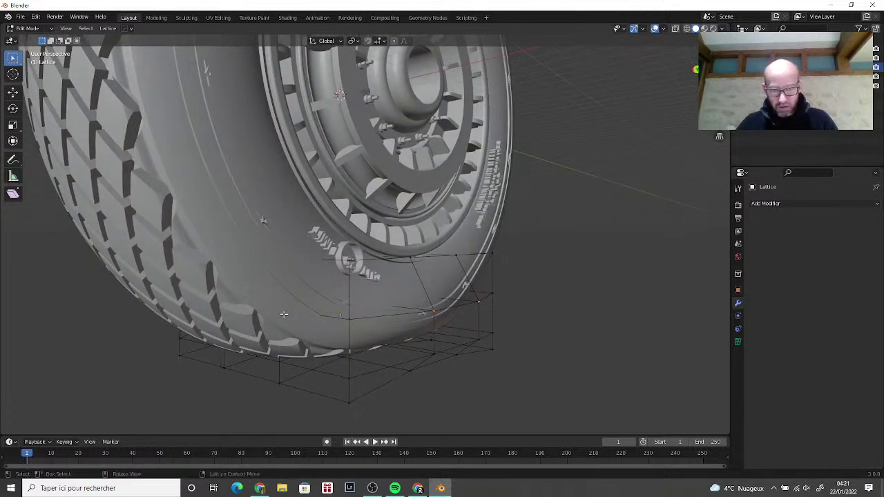
middle_click_drag(455, 308, 469, 304)
key("g")
key("z")
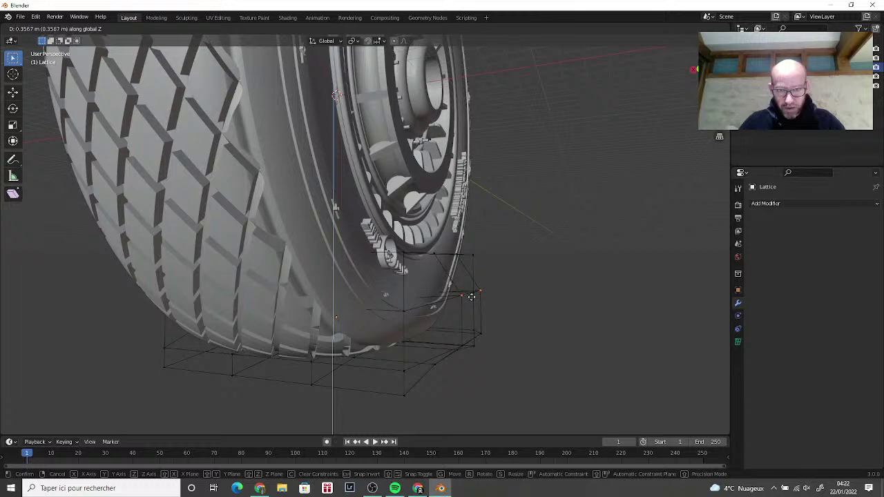
left_click(471, 298)
mouse_move(469, 296)
middle_mouse_down()
mouse_move(302, 293)
mouse_move(495, 294)
mouse_move(430, 305)
mouse_move(462, 304)
middle_mouse_up()
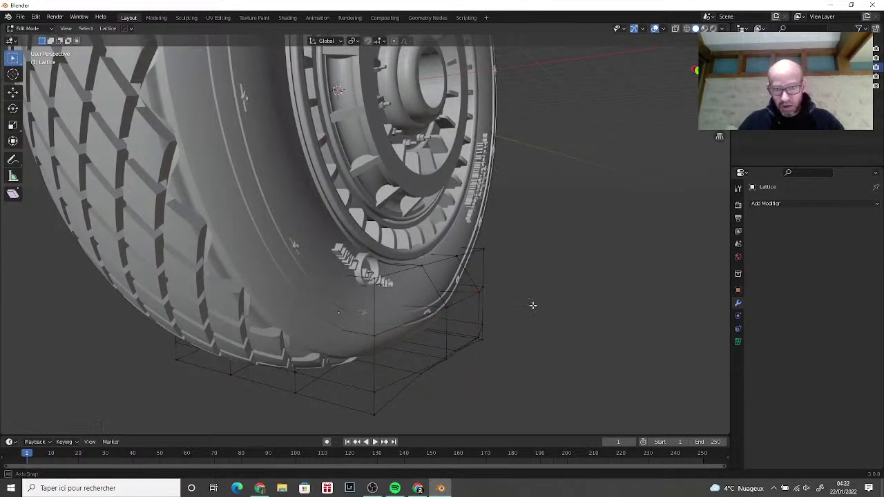
middle_click_drag(533, 308, 484, 256)
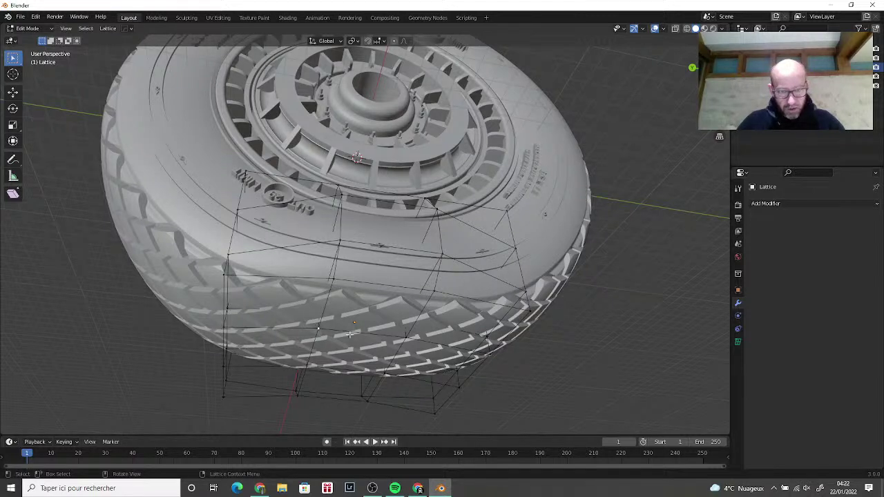
Step: Add two bottom lattice points to the selection and move them along Z to flatten the underside
left_click(406, 336, "shift")
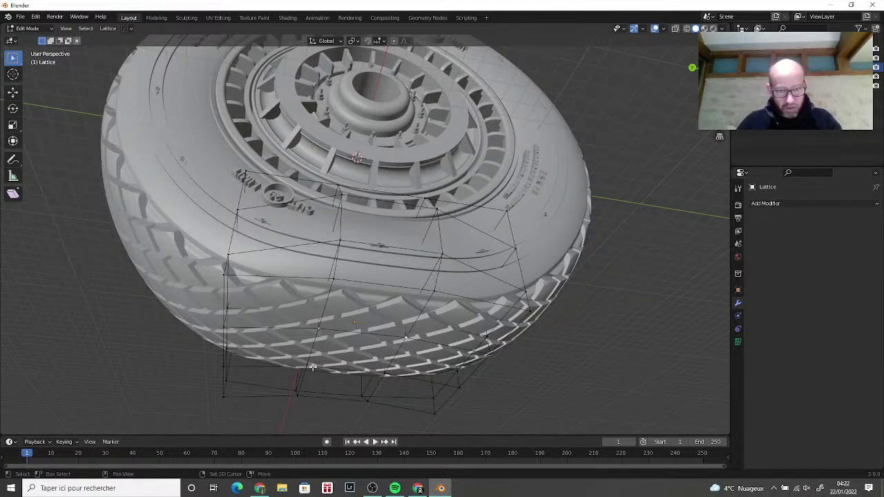
left_click(306, 366, "shift")
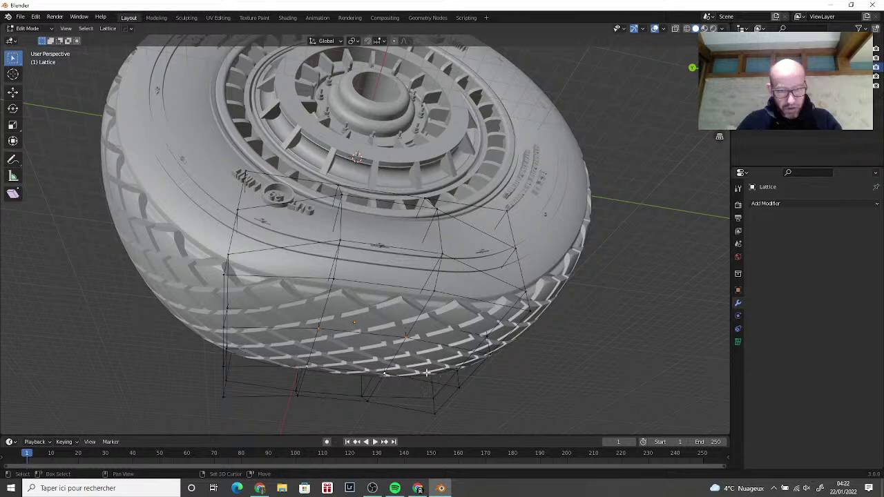
middle_click_drag(426, 373, 484, 394)
key("g")
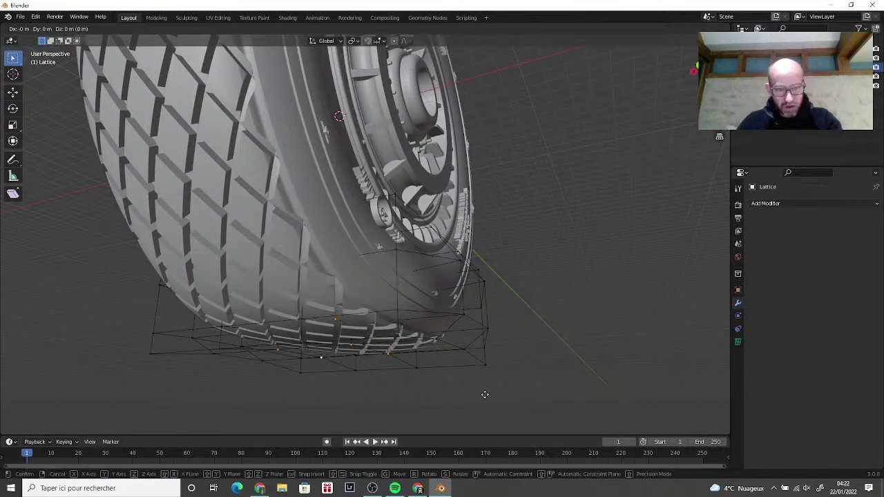
key("z")
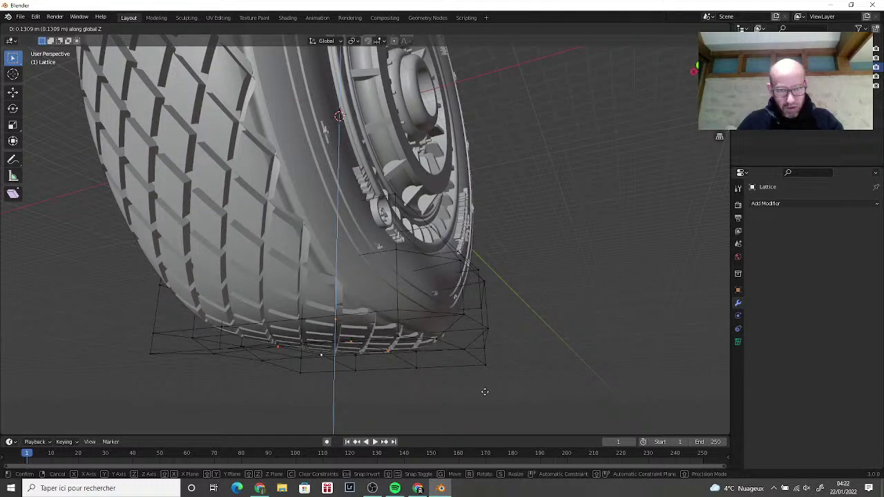
left_click(484, 390)
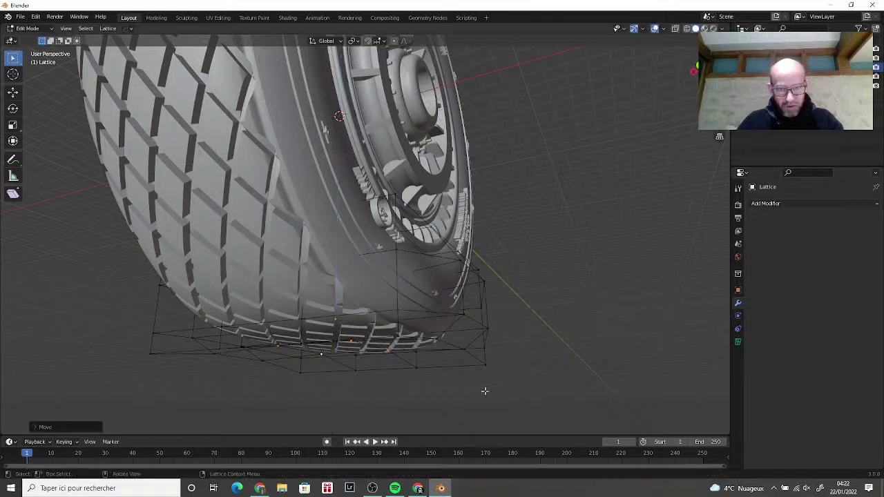
middle_click_drag(483, 388, 462, 407)
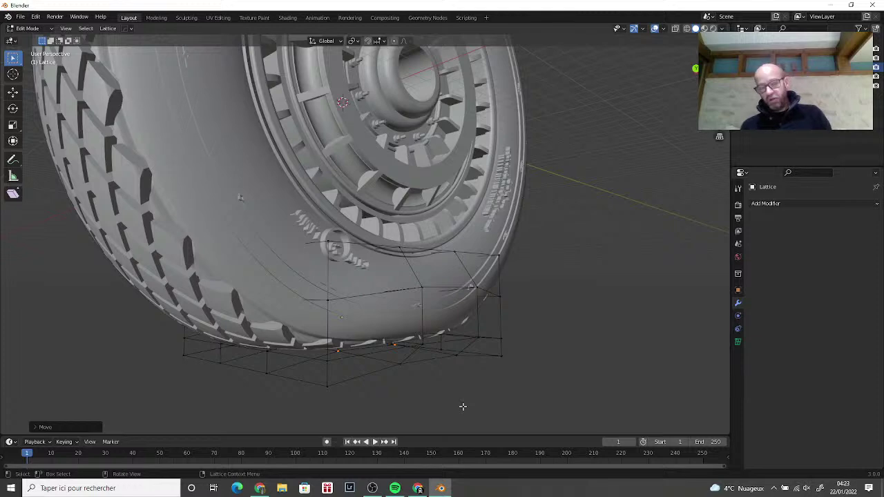
middle_click_drag(509, 395, 627, 238)
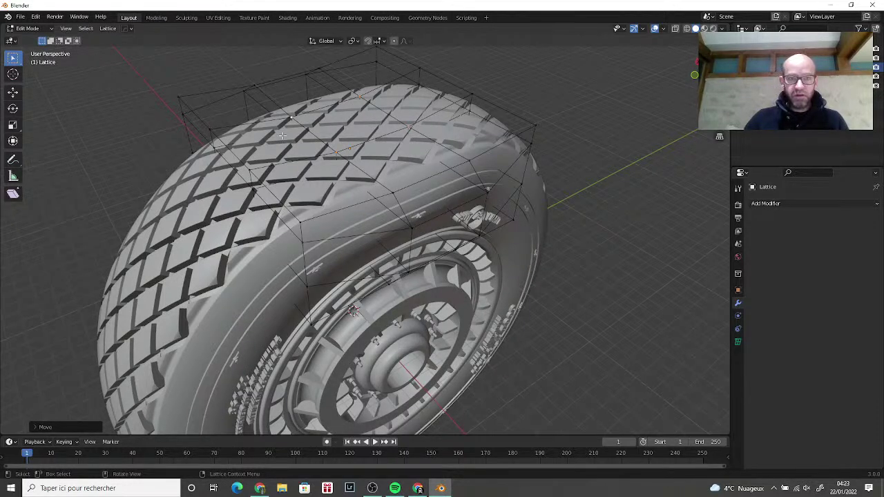
middle_click_drag(442, 113, 282, 323)
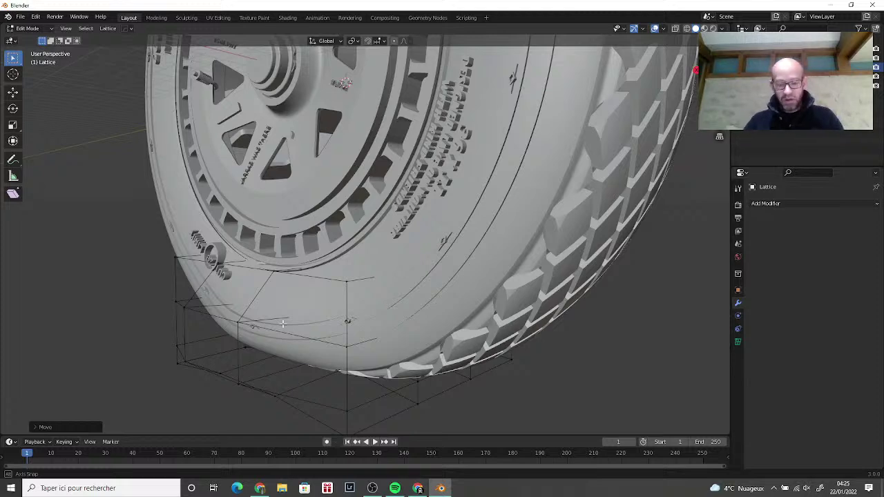
middle_click_drag(283, 324, 360, 319)
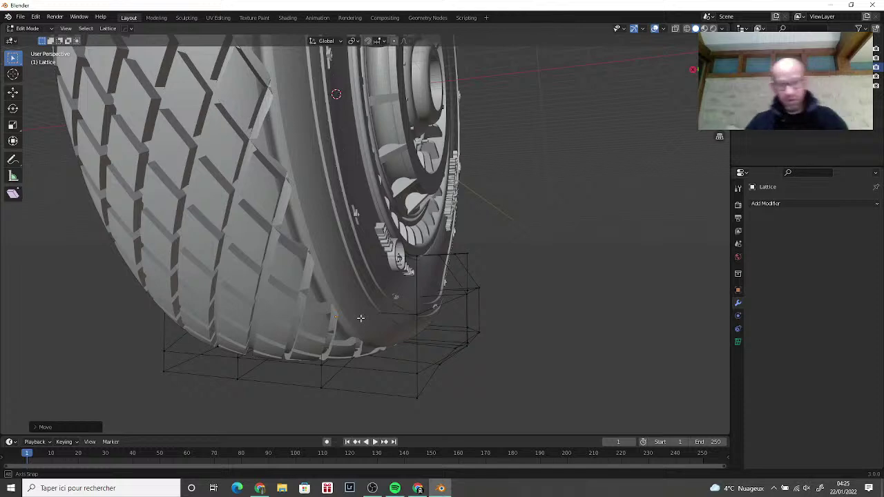
Step: Box-select the lattice points along the right edge and upper right
middle_click_drag(360, 318, 462, 330)
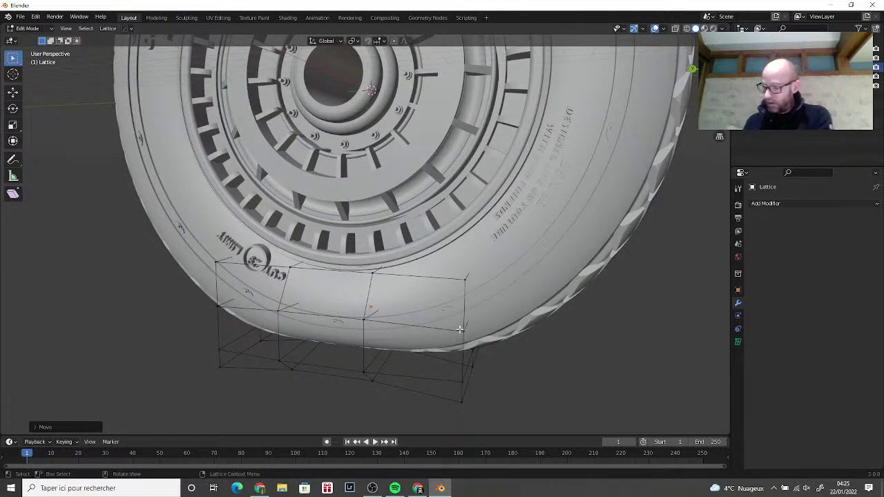
middle_click_drag(692, 308, 2, 295)
middle_click_drag(41, 267, 374, 255)
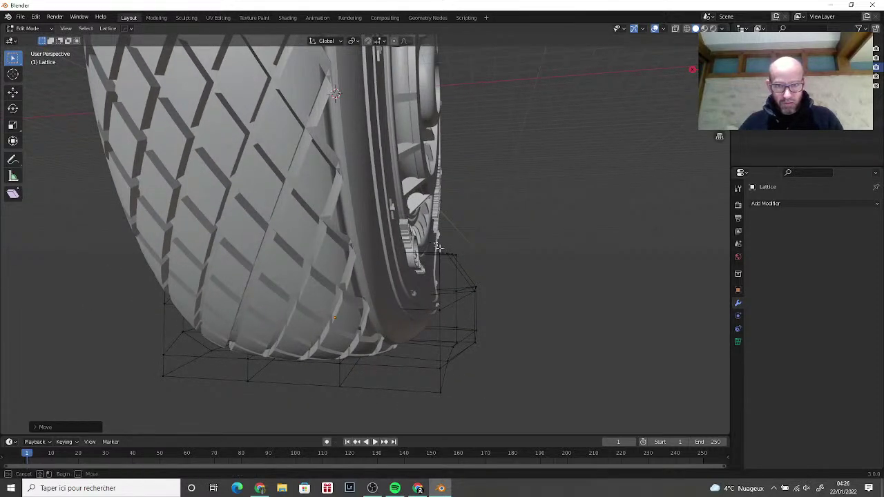
left_click_drag(434, 242, 513, 387)
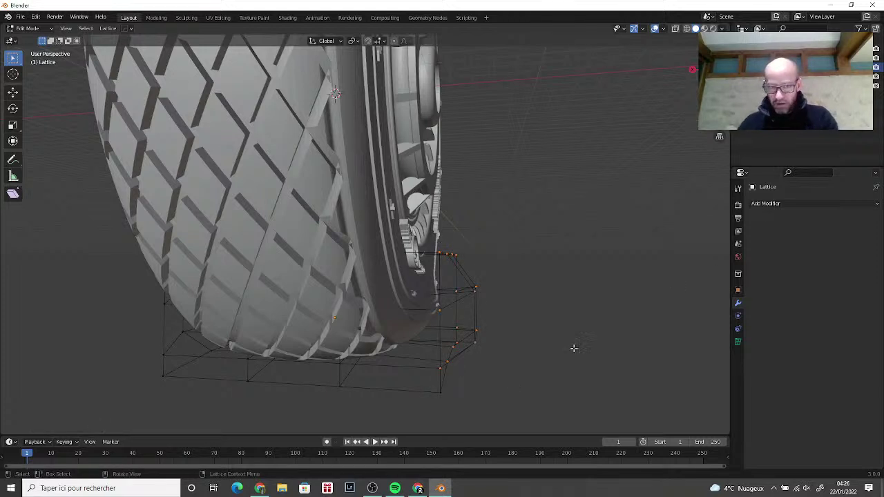
middle_click_drag(573, 347, 562, 319)
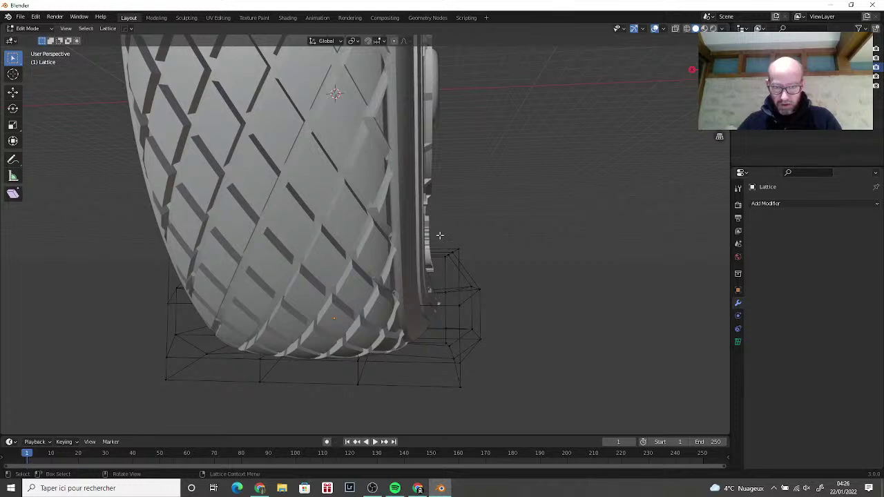
key("b")
left_click_drag(439, 235, 502, 399)
middle_click_drag(529, 391, 561, 390)
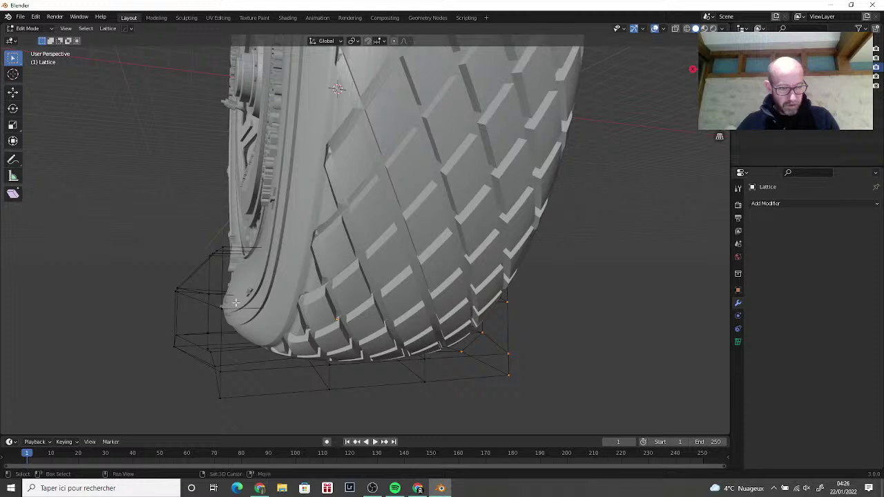
Step: Add the lattice's left-side points to the selection with a second box select
key("b")
left_click_drag(144, 220, 246, 417)
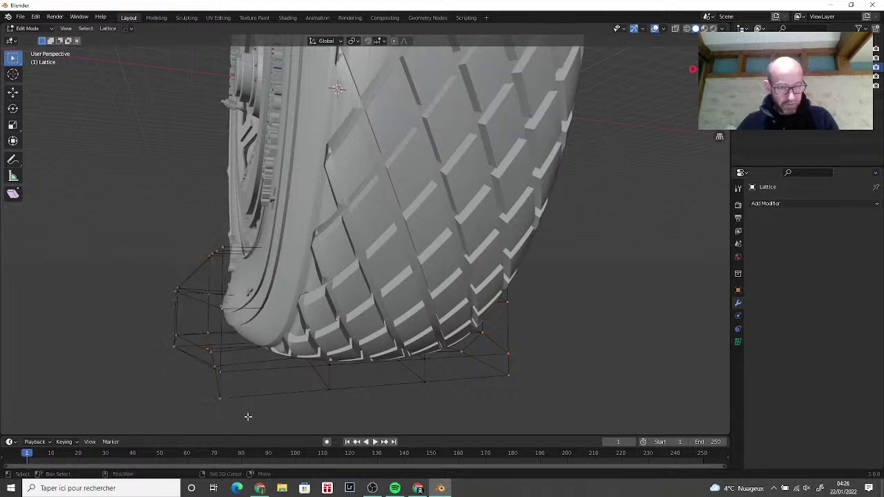
middle_click_drag(290, 391, 272, 394)
key("s")
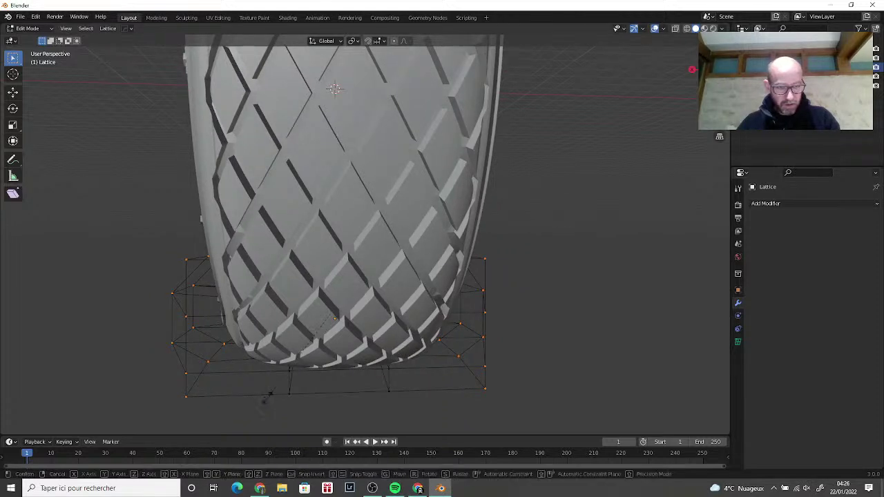
key("x")
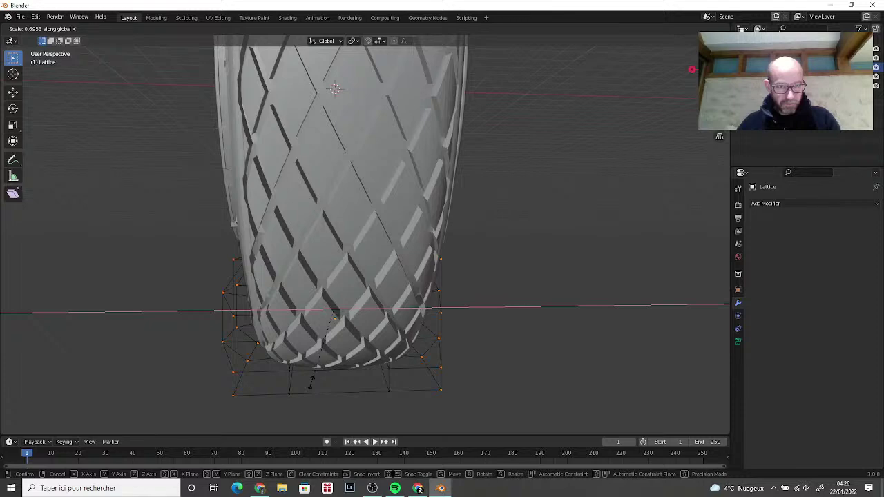
right_click(310, 381)
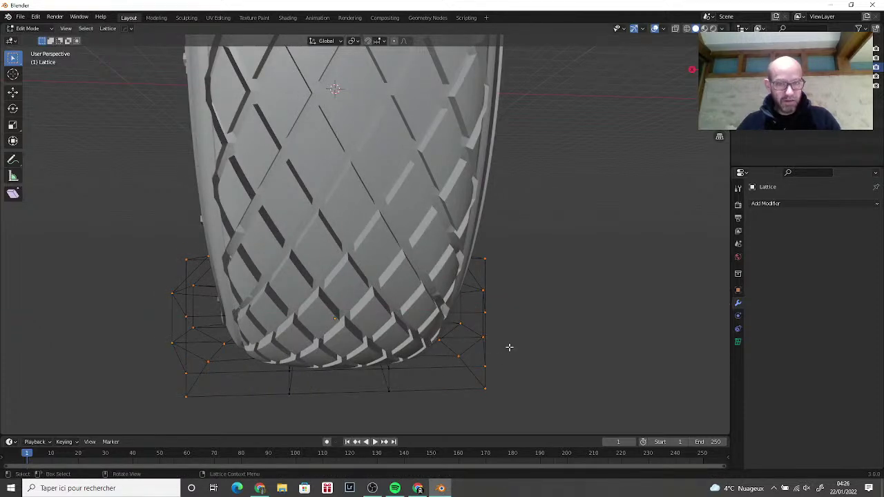
middle_click_drag(509, 347, 456, 336)
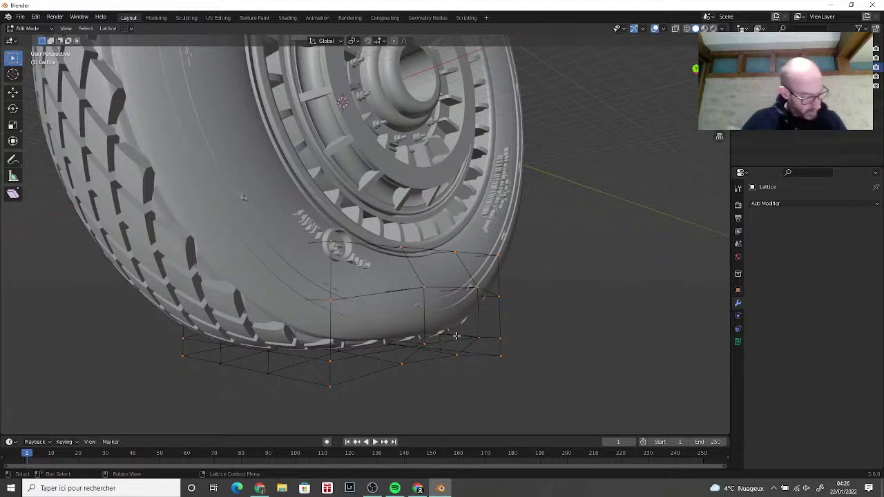
middle_click_drag(544, 336, 586, 335)
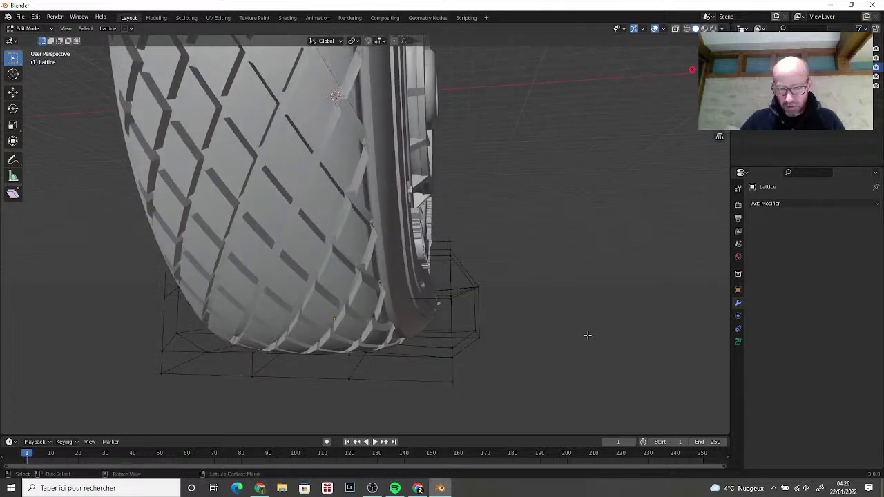
Step: Select the lattice's right corner points and move them 1.6 m along X
left_click_drag(465, 266, 515, 365)
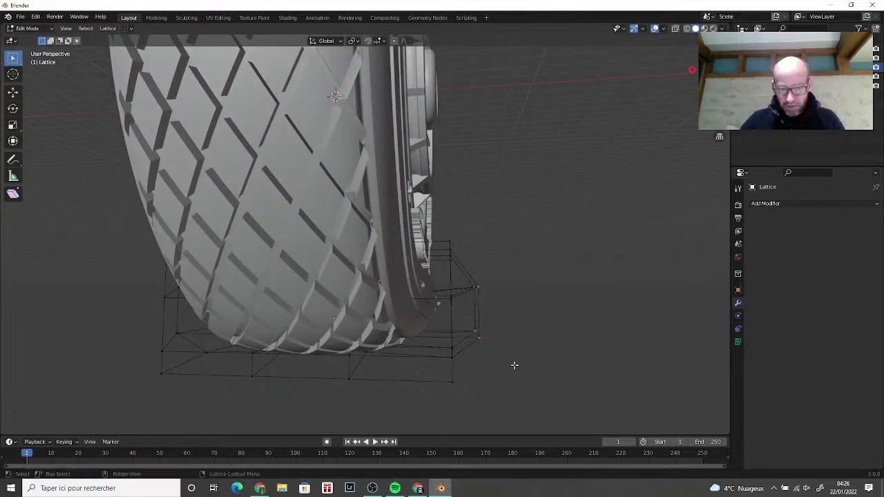
key("g")
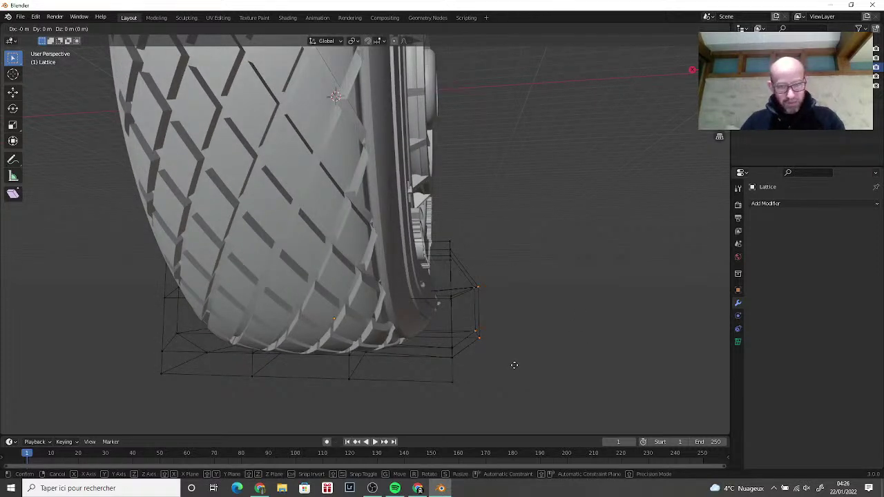
type("x")
type("1")
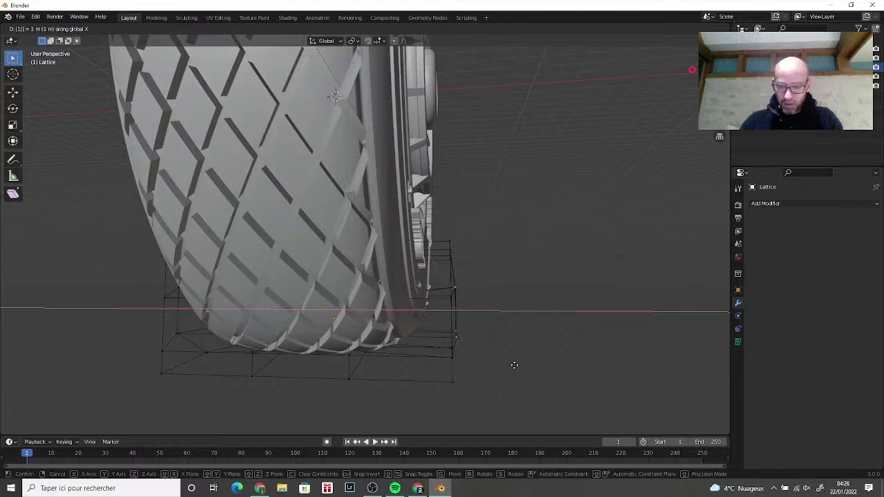
type(".6")
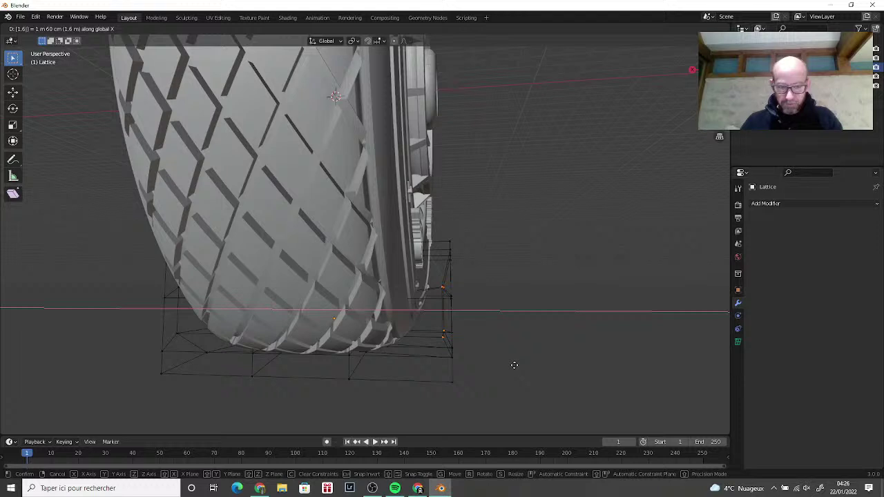
key("Return")
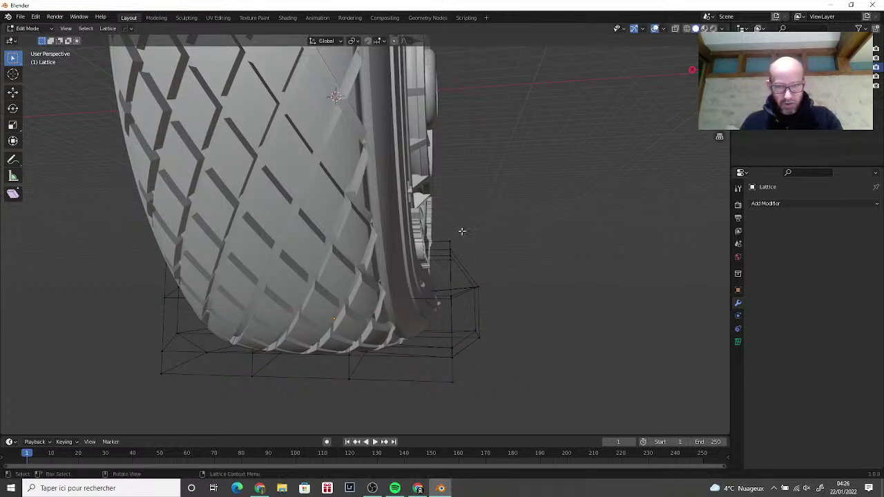
Step: Select the right-edge lattice points and scale them to 0 along Y
left_click_drag(446, 222, 526, 424)
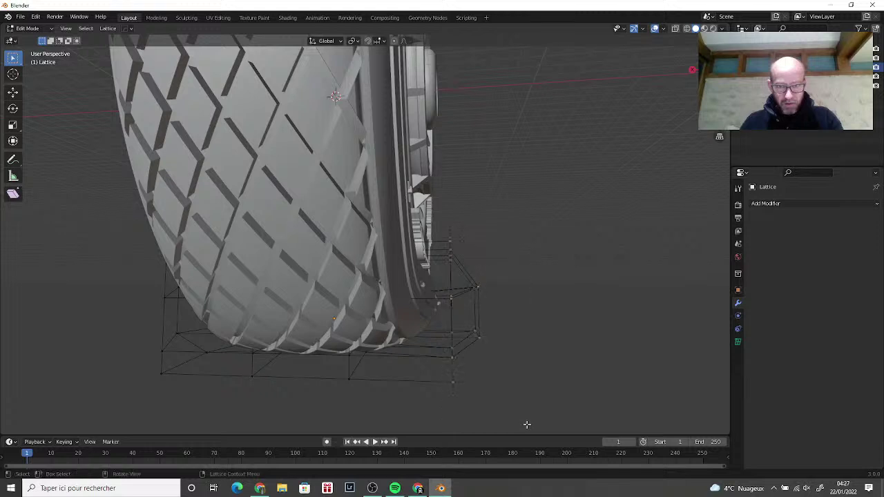
key("s")
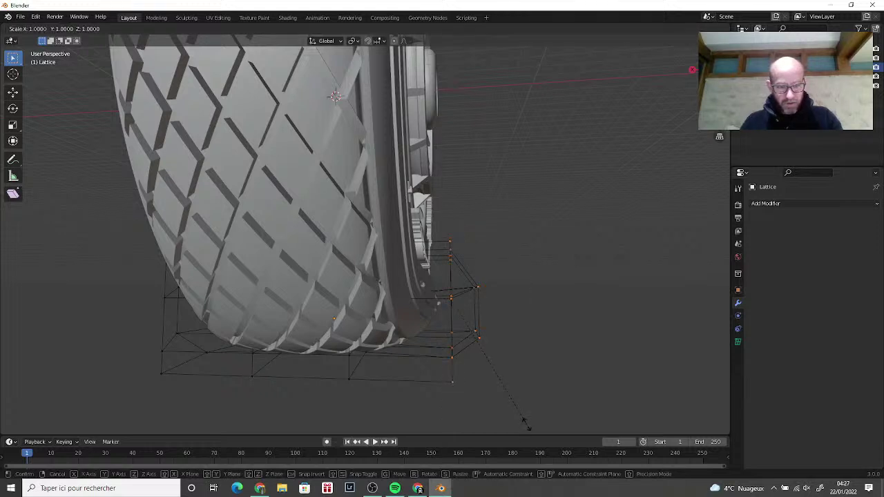
key("z")
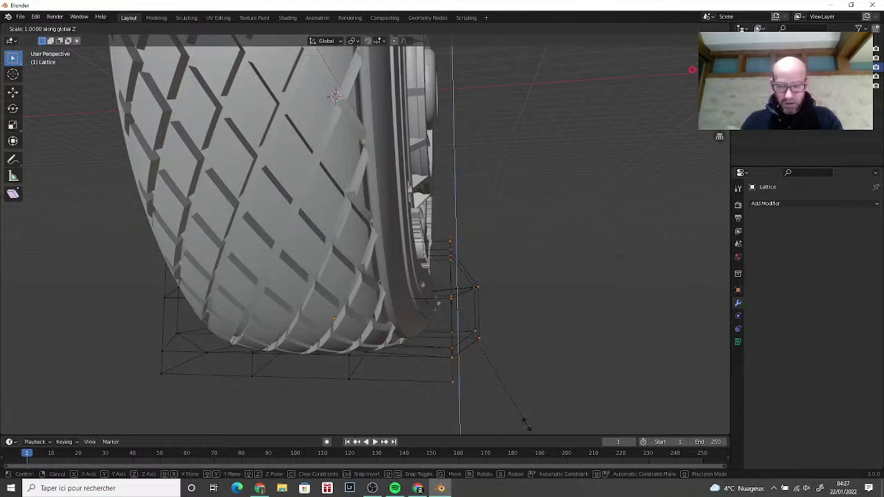
key("0")
key("Escape")
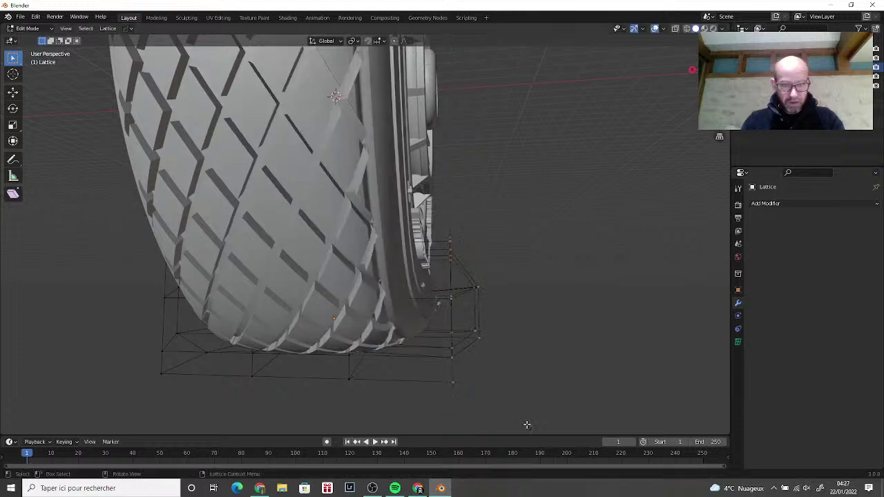
key("s")
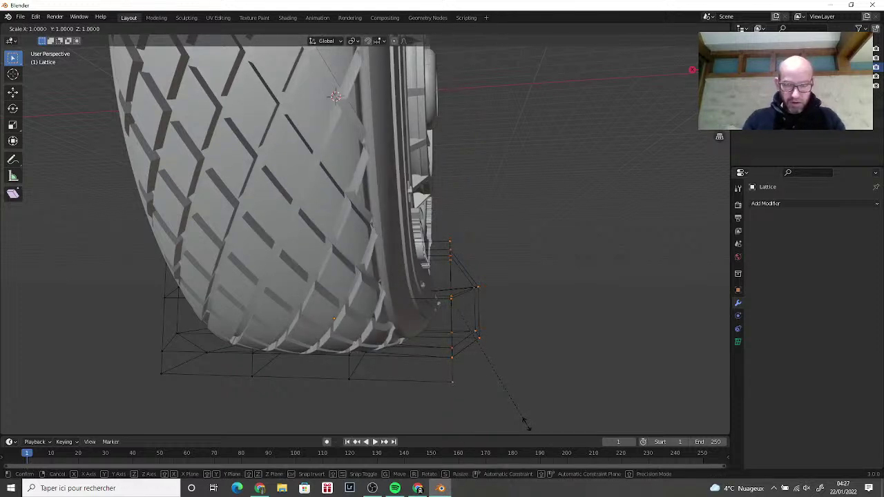
type("y")
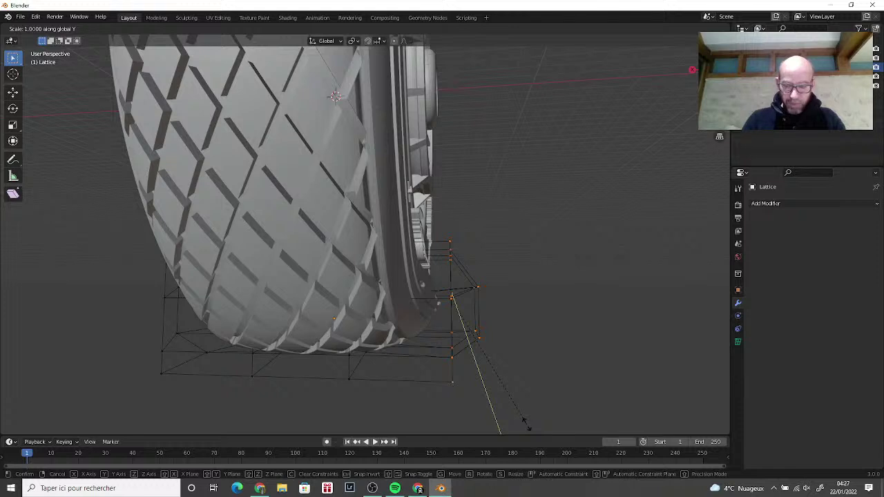
type("0")
key("Return")
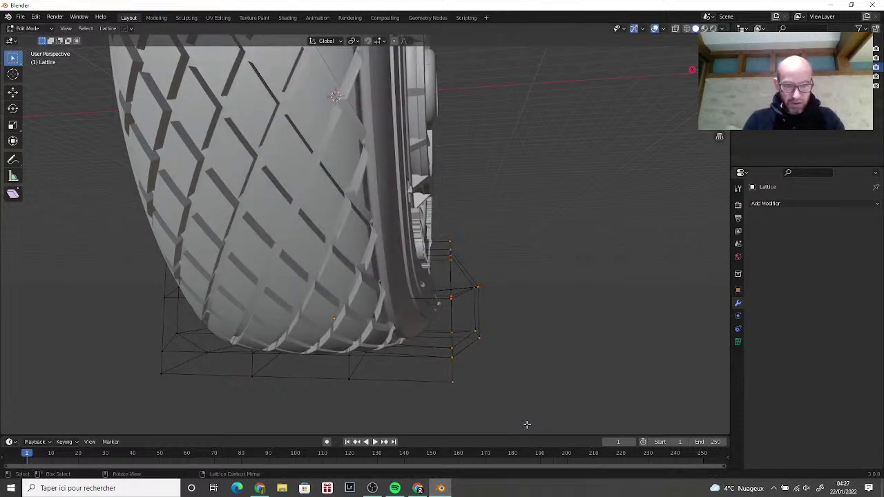
Step: Scale the same lattice points to 0 along X, flattening them into one plane
type("sx")
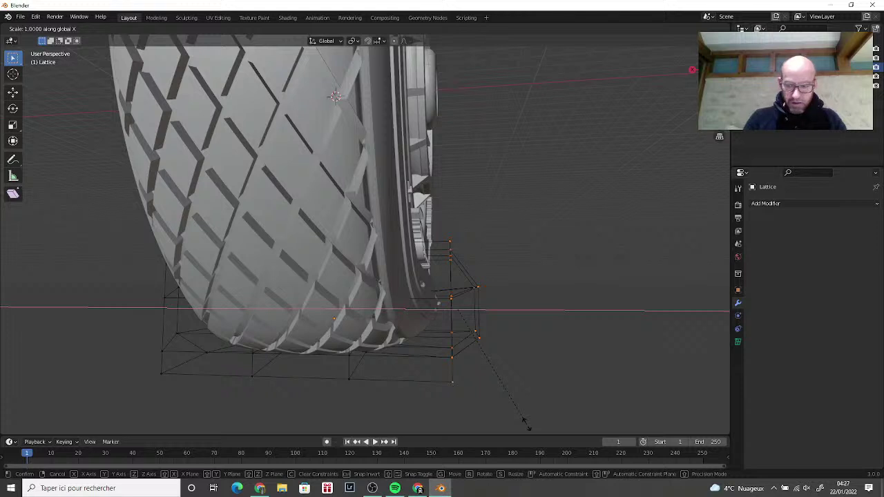
type("0")
key("Escape")
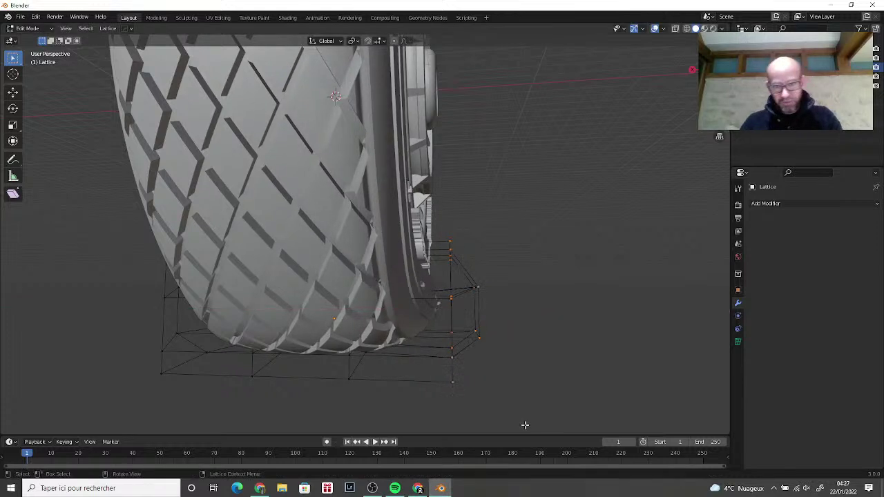
type("sx")
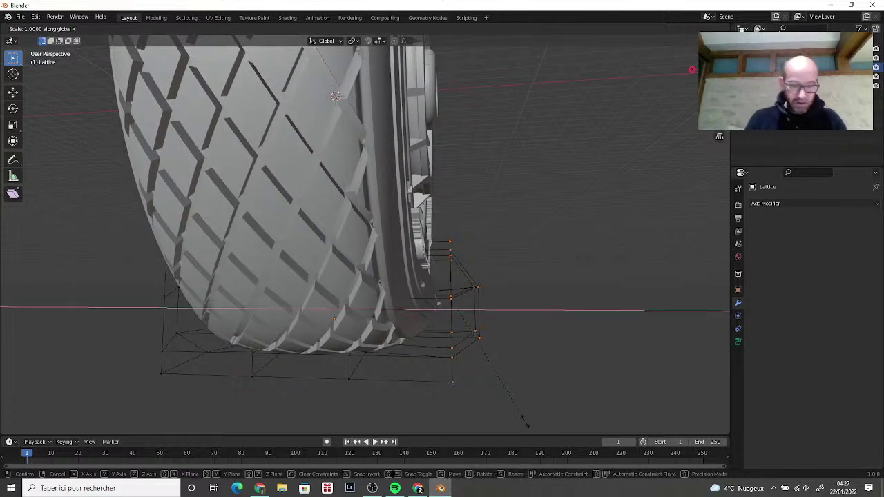
type("0")
key("Return")
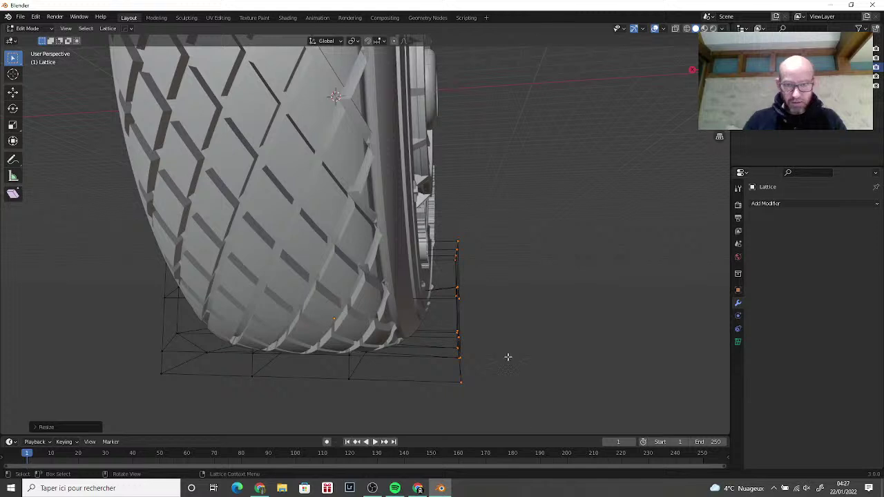
Step: Box-select the opposite sidewall end's lattice points and scale them to 0 along X
middle_click_drag(509, 357, 557, 331)
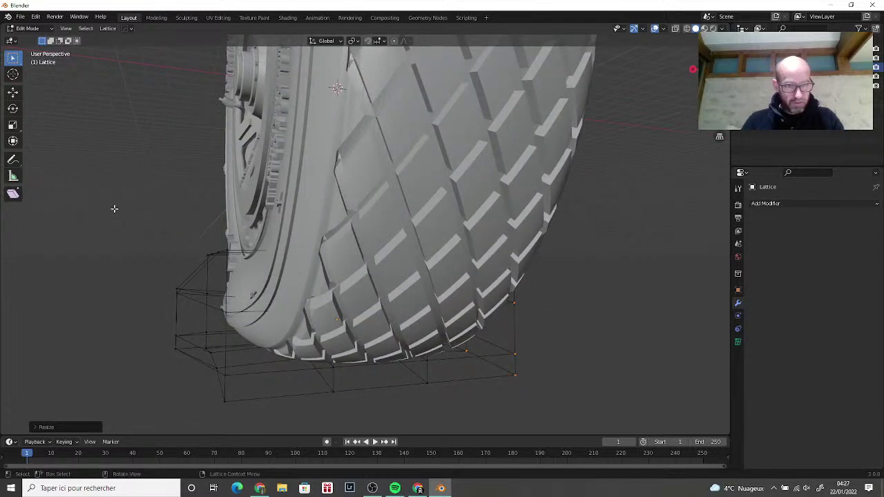
left_click_drag(124, 208, 251, 408)
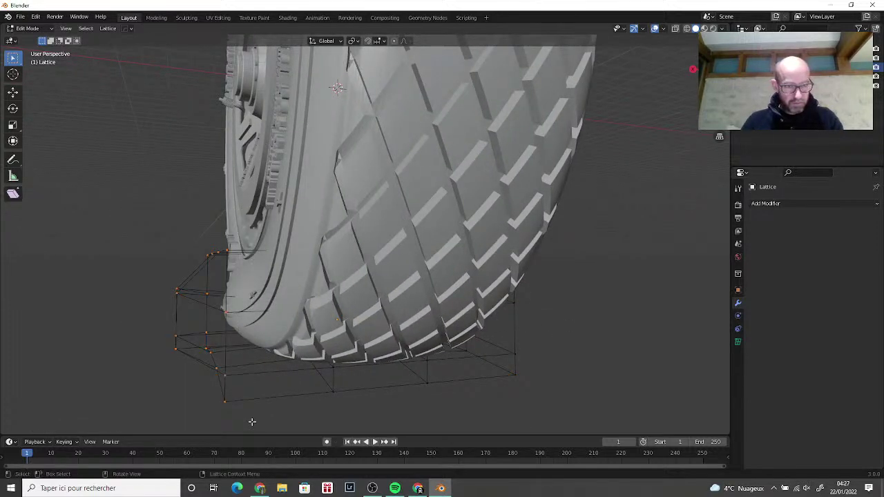
key("s")
key("x")
key("0")
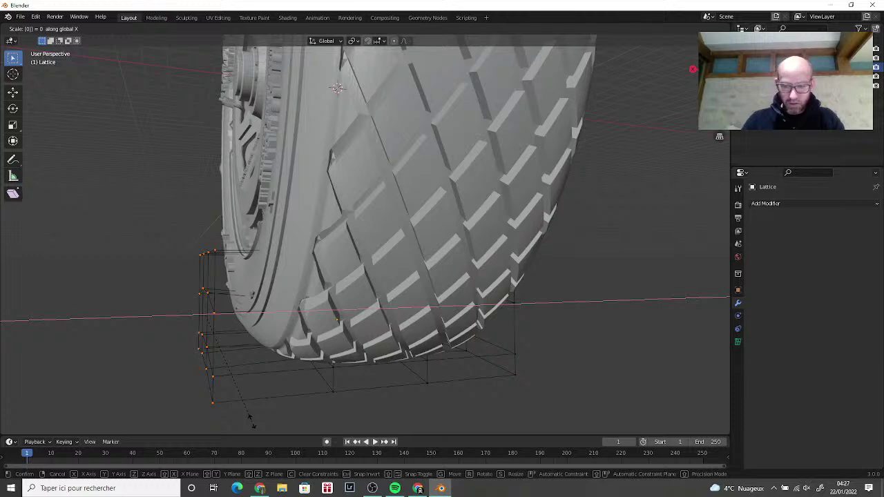
key("Return")
mouse_move(388, 339)
middle_mouse_down()
mouse_move(314, 340)
mouse_move(391, 339)
mouse_move(391, 348)
middle_mouse_up()
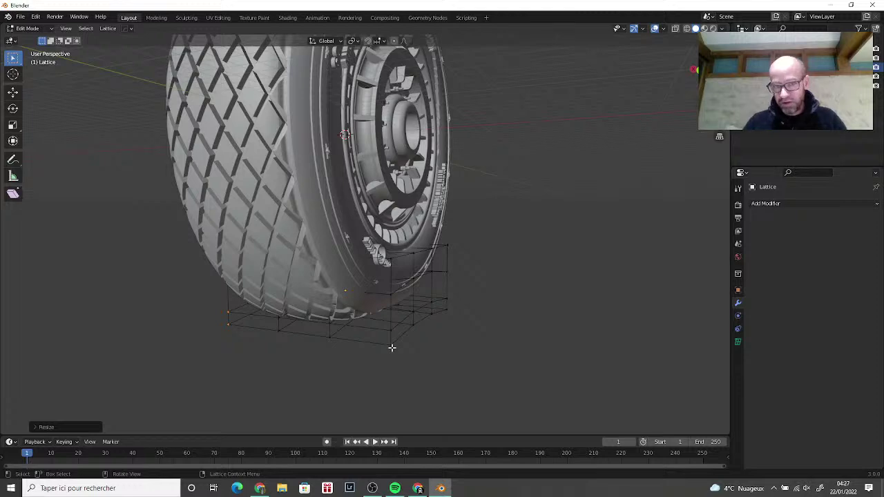
Step: Select four middle lattice points around the tyre's lower sidewalls near the contact patch
middle_click_drag(391, 347, 664, 313)
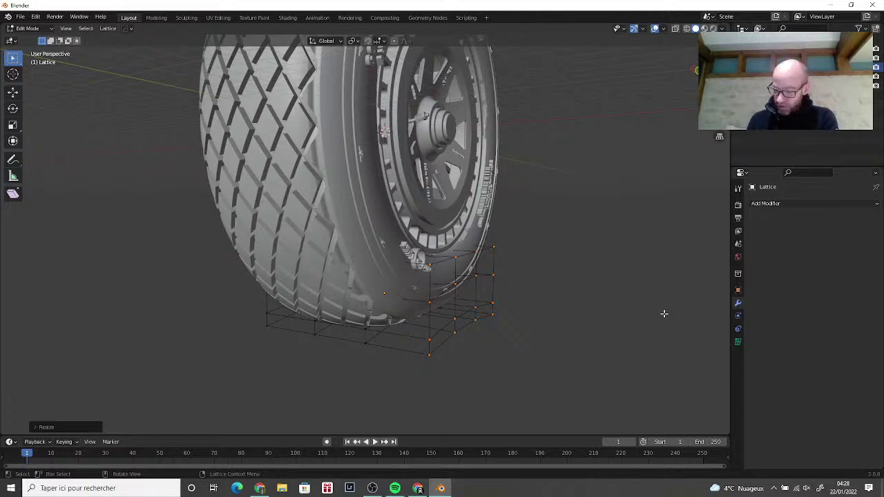
middle_click_drag(605, 342, 587, 316)
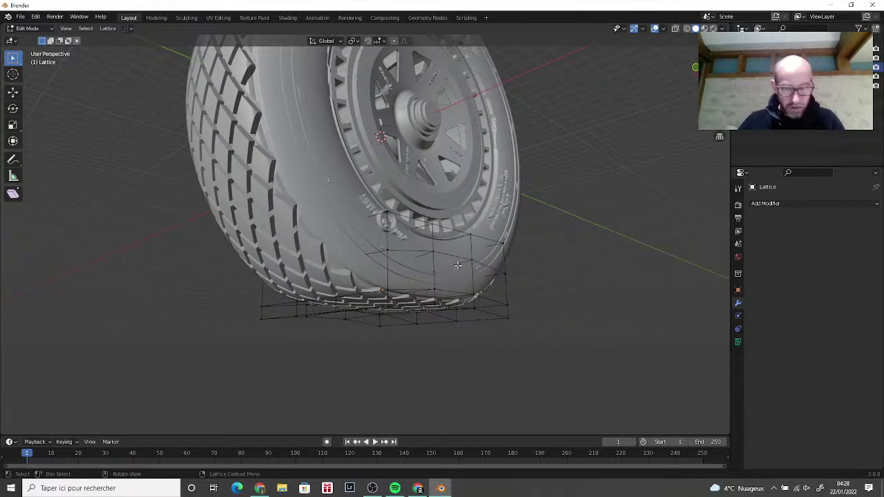
left_click(434, 252)
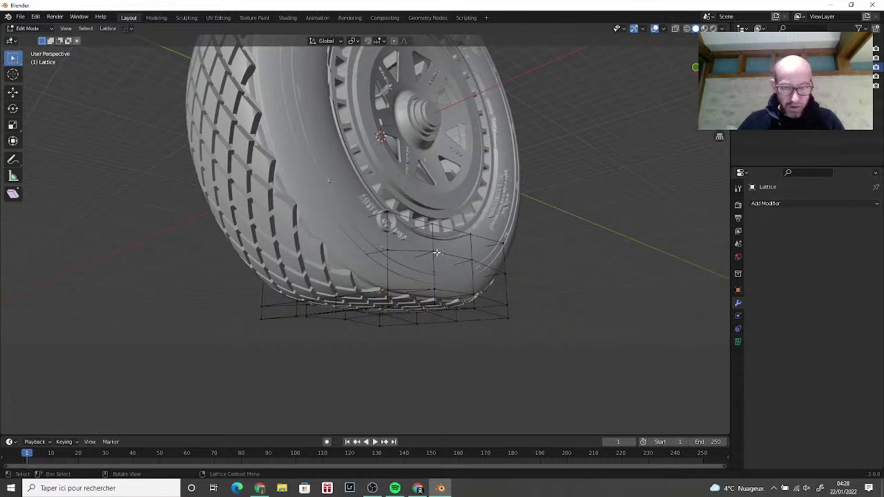
left_click(472, 262, "shift")
left_click(434, 290, "shift")
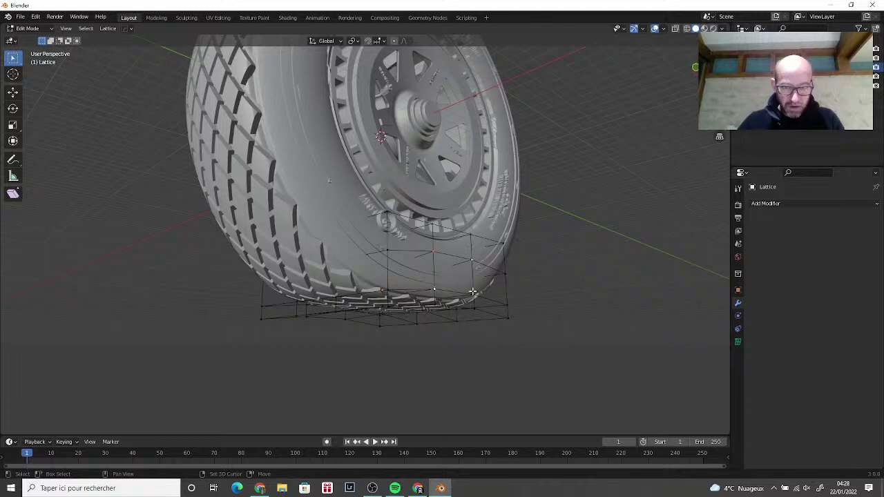
middle_click_drag(513, 300, 555, 308)
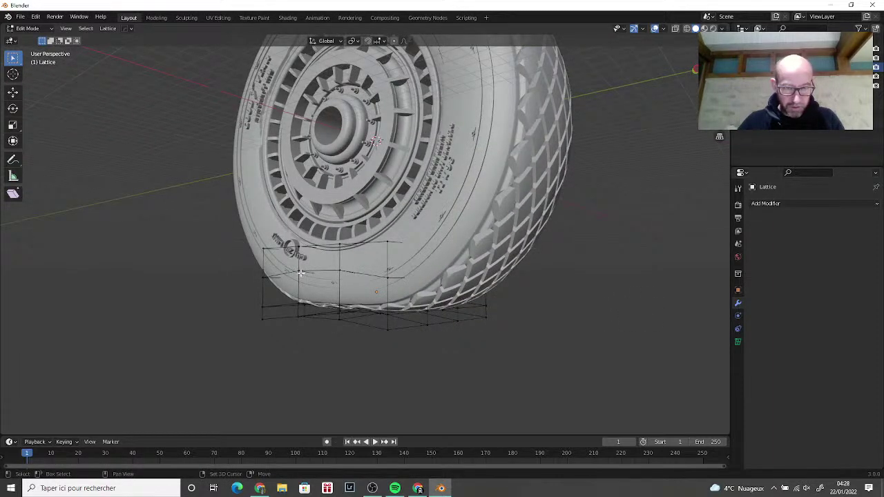
left_click(339, 271)
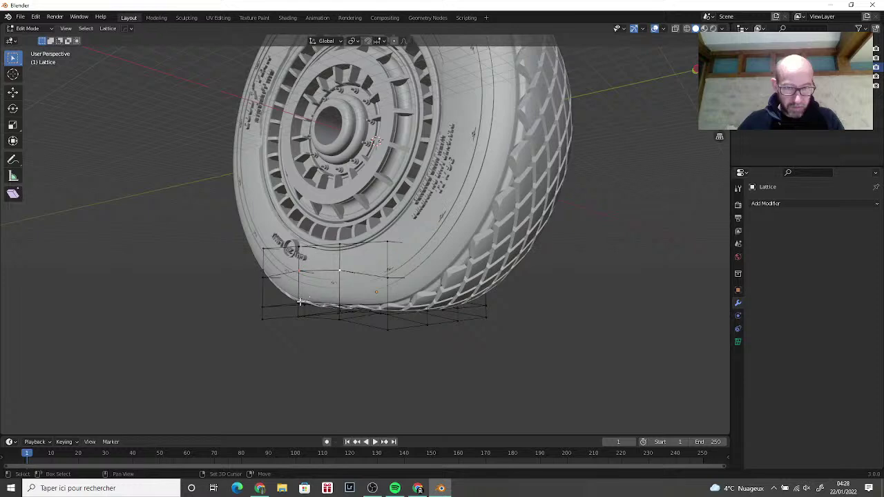
middle_click_drag(539, 316, 495, 321)
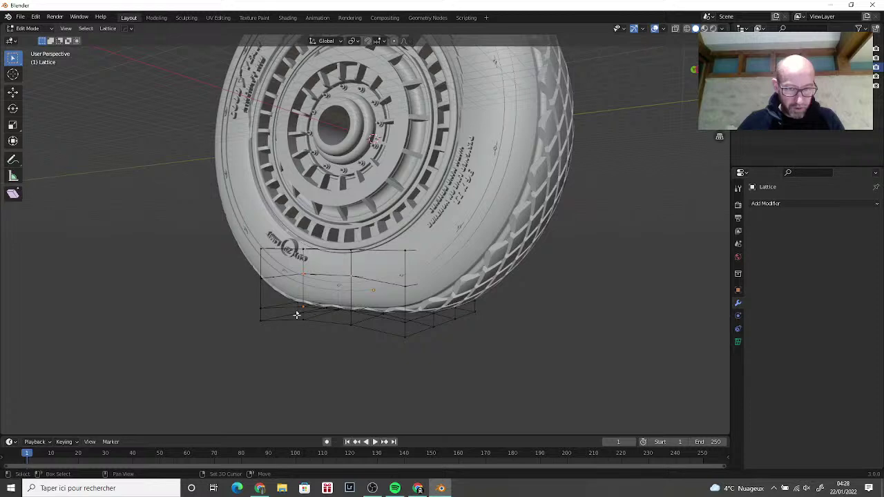
scroll(357, 310, "up", 3)
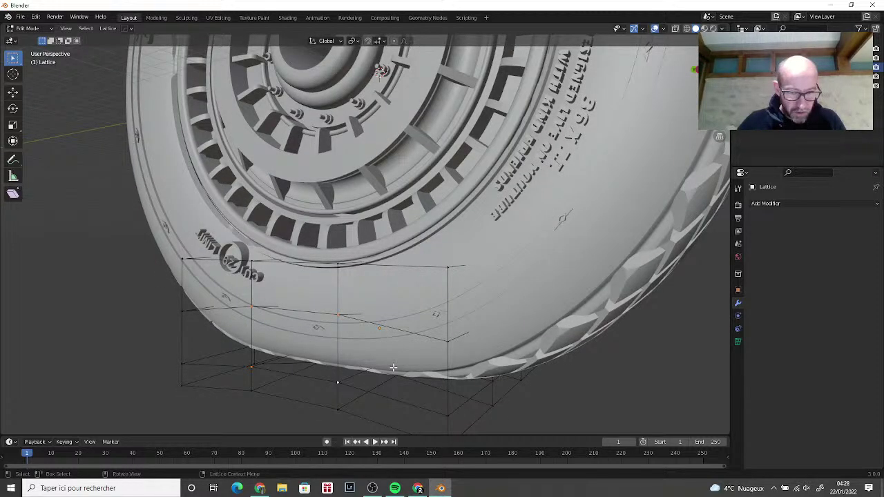
middle_click_drag(339, 380, 297, 362)
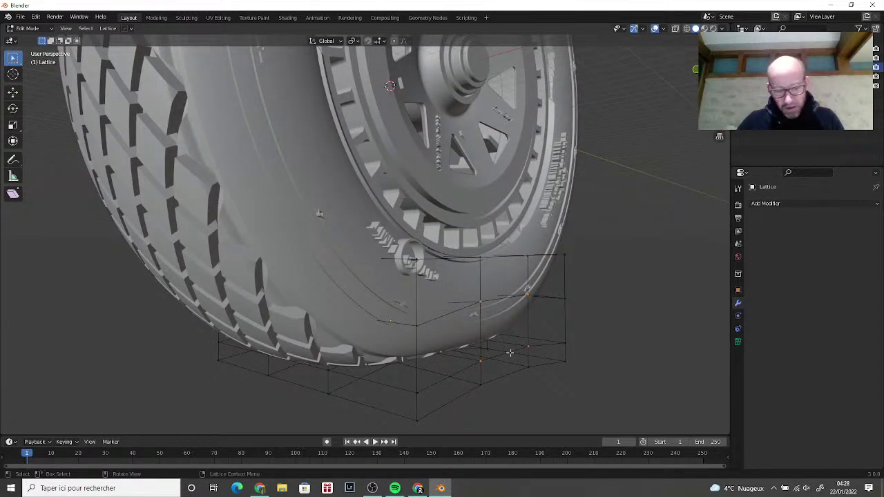
Step: Scale the middle lattice points outward along X in two passes, the second to 1.1595
key("s")
key("x")
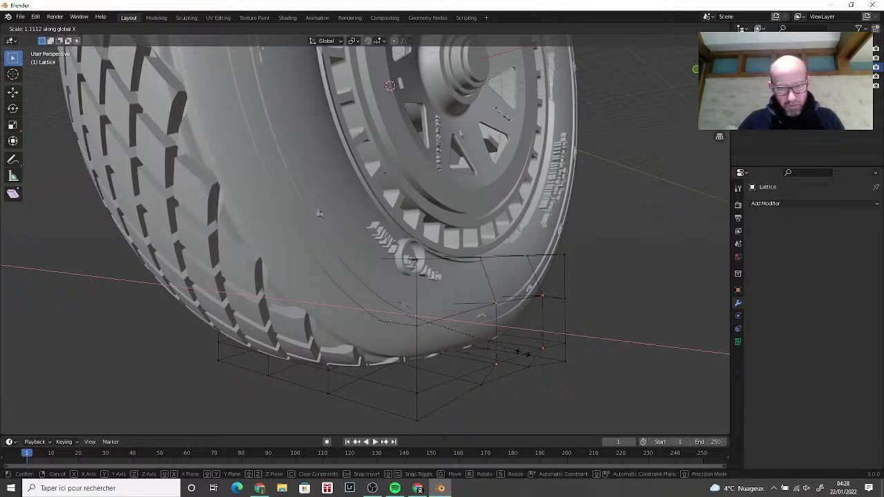
left_click(529, 351)
middle_click_drag(529, 351, 576, 349)
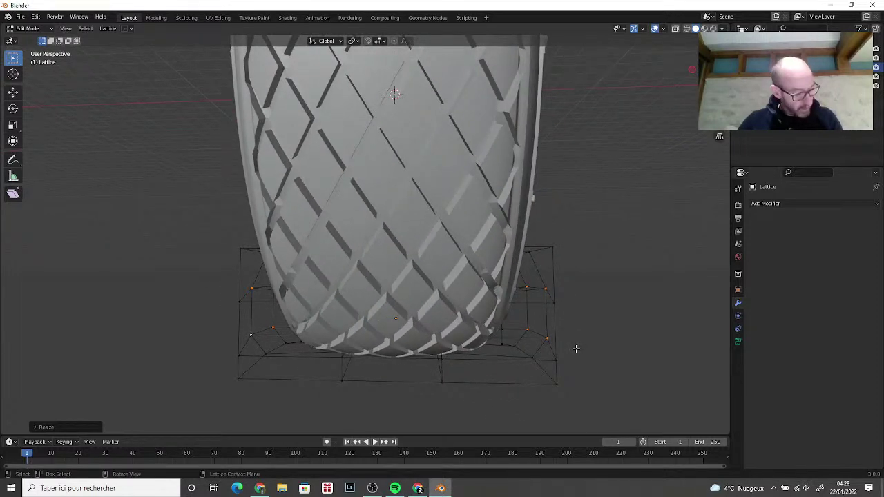
key("s")
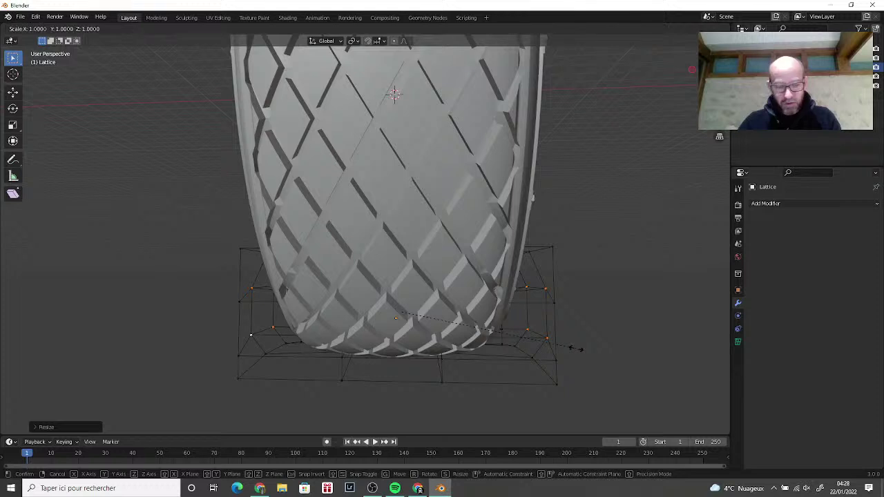
key("x")
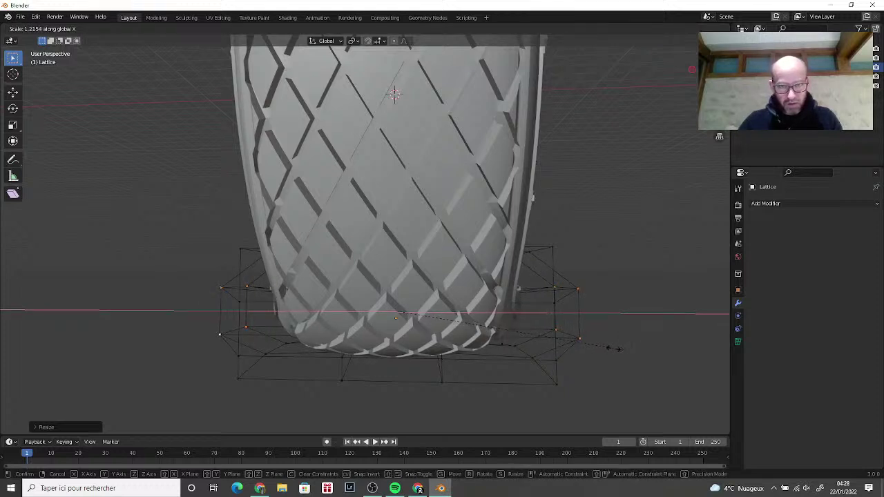
left_click(605, 349)
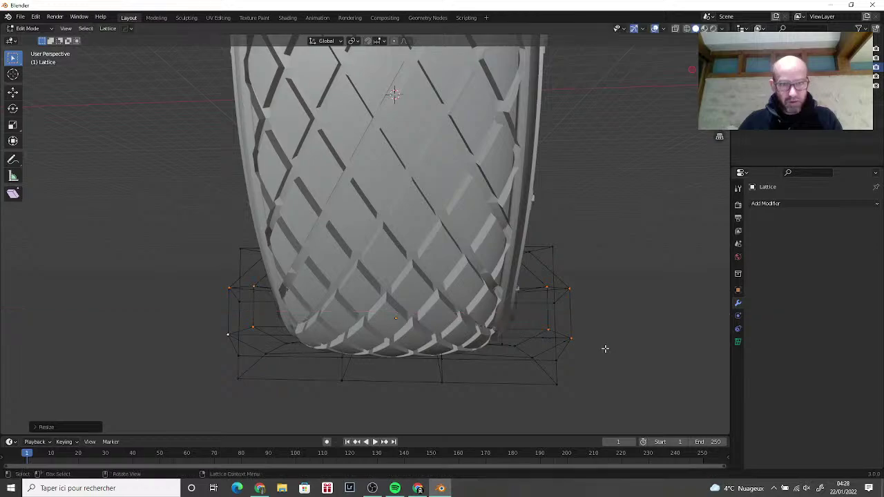
middle_click_drag(603, 350, 630, 355)
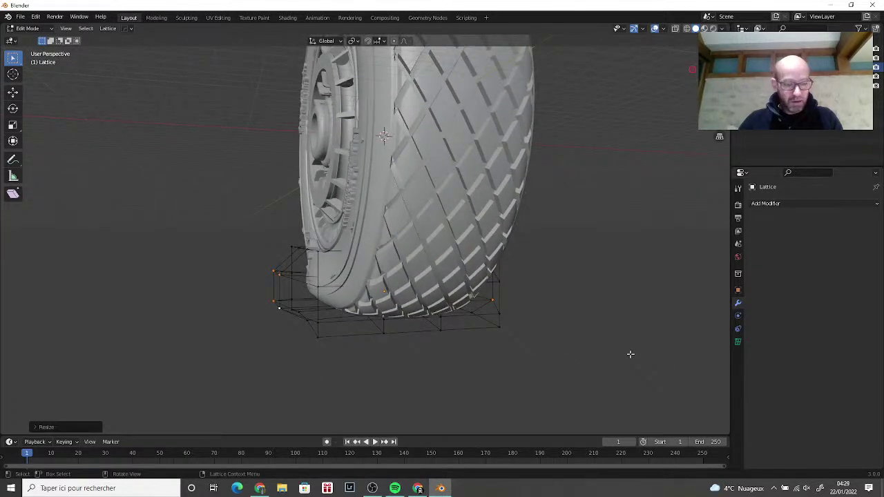
Step: Scale the selected lattice points in to 0.9
type("s0.9")
key("Return")
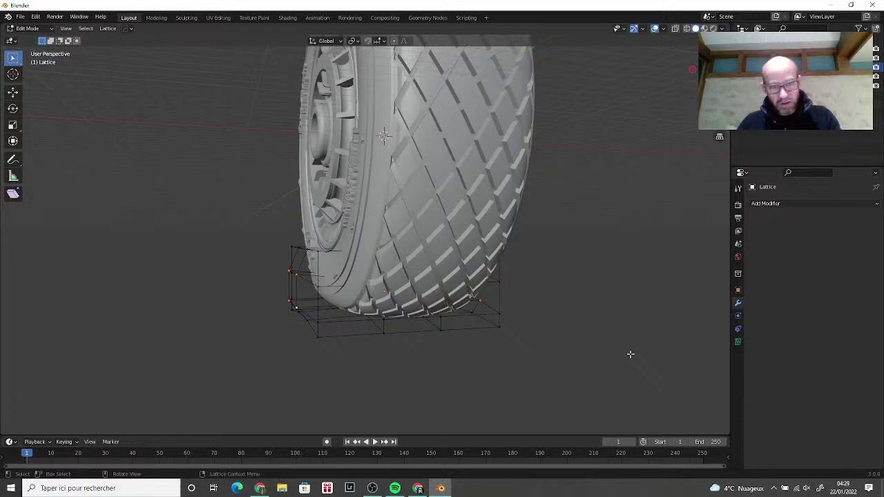
mouse_move(630, 354)
middle_mouse_down()
mouse_move(580, 352)
mouse_move(634, 355)
middle_mouse_up()
Step: Widen the lattice points slightly along the X axis, checking the rim and tread
key("s")
key("x")
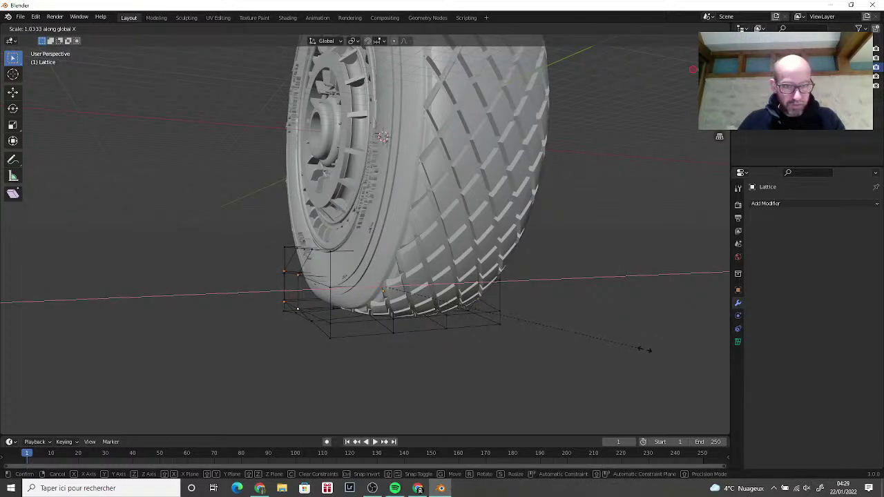
left_click(646, 349)
middle_click_drag(636, 343, 598, 343)
middle_click_drag(494, 297, 377, 303)
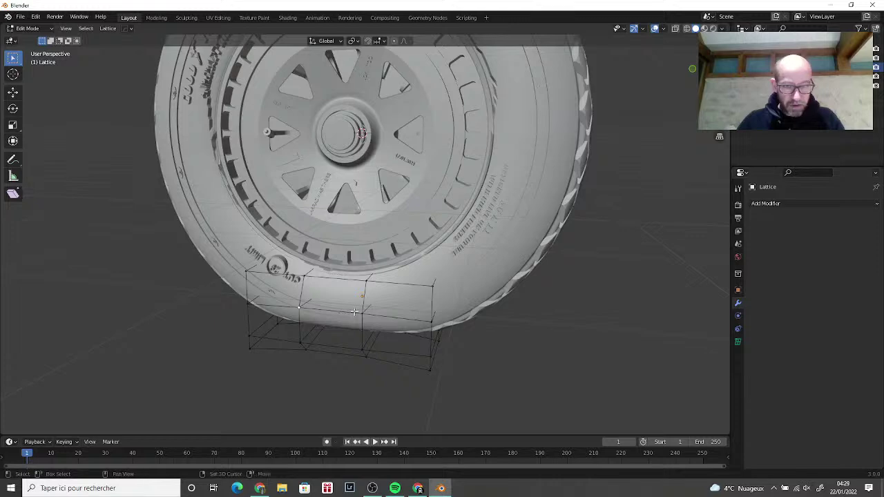
middle_click_drag(362, 313, 628, 314)
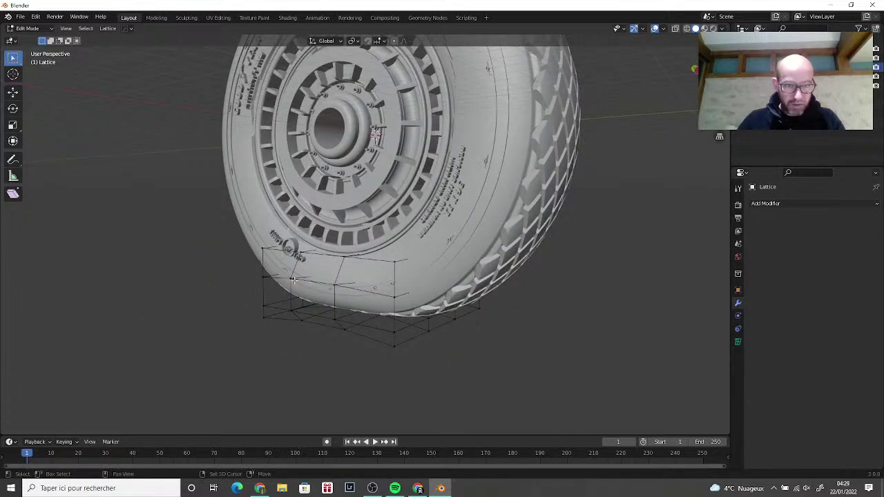
middle_click_drag(334, 284, 431, 301)
Step: Scale the lattice points once more and orbit to inspect the tyre's bulge
key("s")
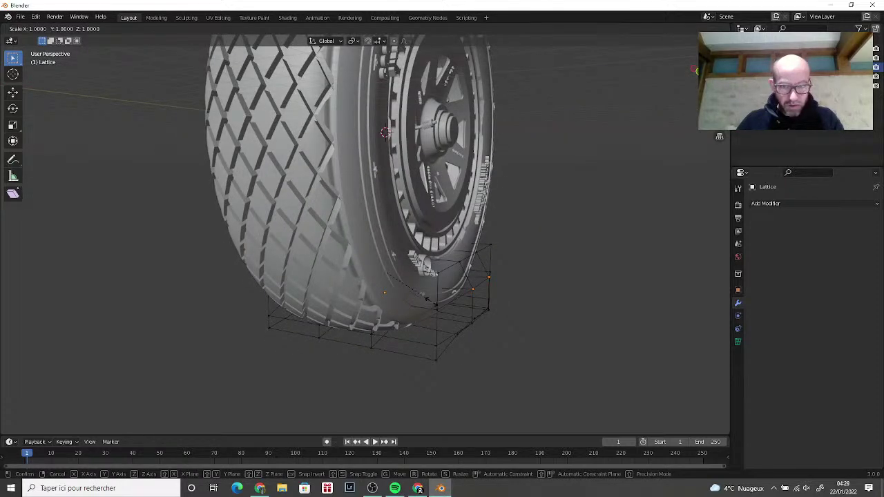
left_click(431, 300)
middle_click_drag(431, 300, 624, 306)
scroll(448, 294, "down", 4)
scroll(435, 311, "down", 3)
scroll(466, 302, "up", 5)
middle_click_drag(465, 302, 527, 275)
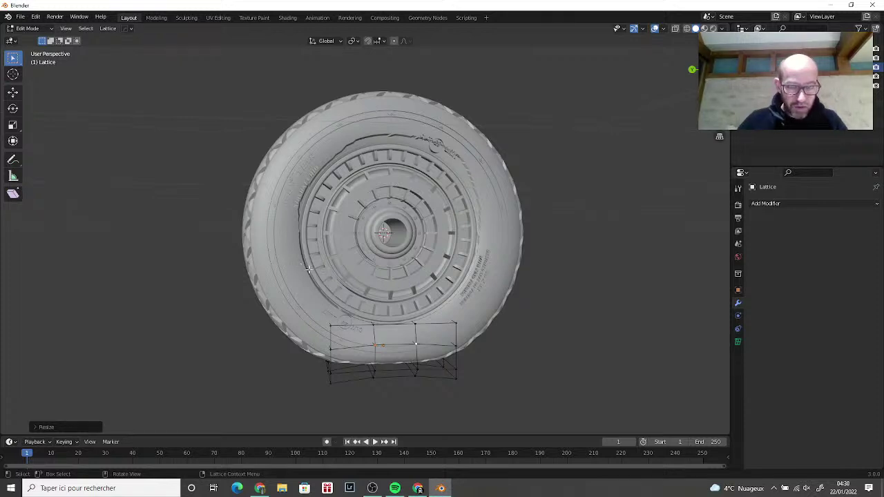
scroll(414, 315, "down", 2)
scroll(414, 324, "up", 5)
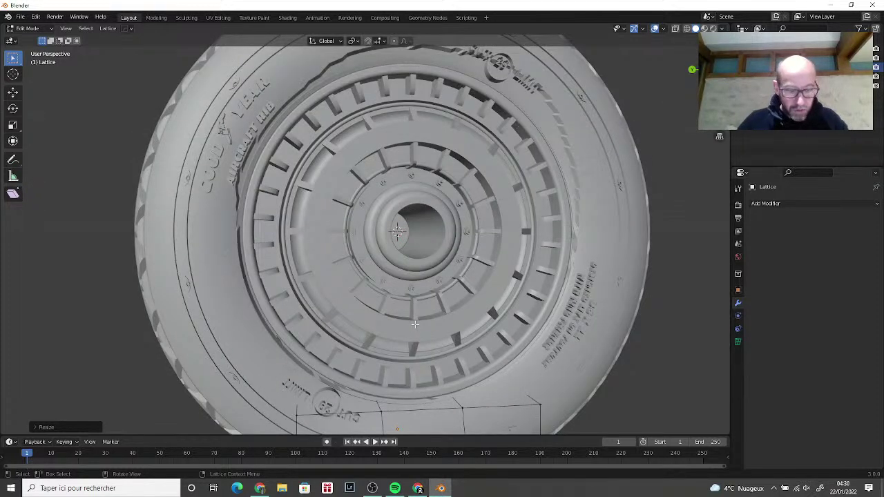
middle_click_drag(414, 323, 446, 332)
scroll(427, 337, "up", 3)
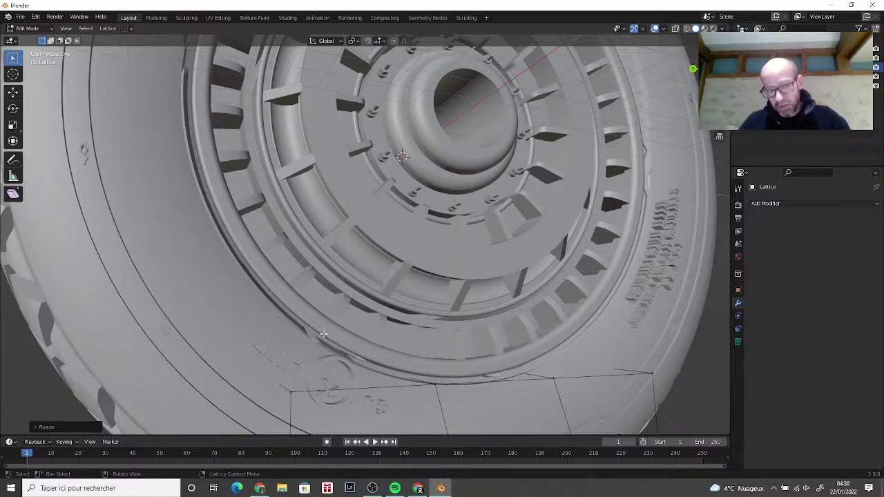
mouse_move(335, 376)
middle_mouse_down()
mouse_move(333, 395)
mouse_move(338, 384)
middle_mouse_up()
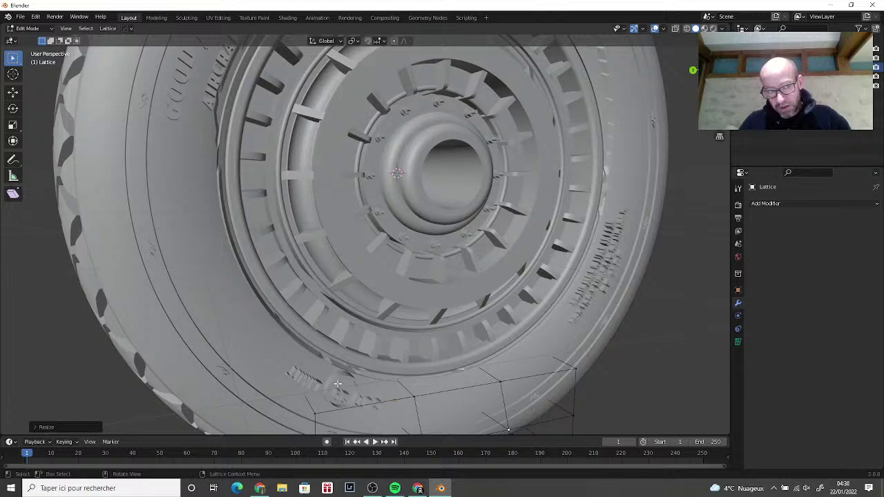
scroll(355, 374, "up", 3)
scroll(369, 371, "down", 7)
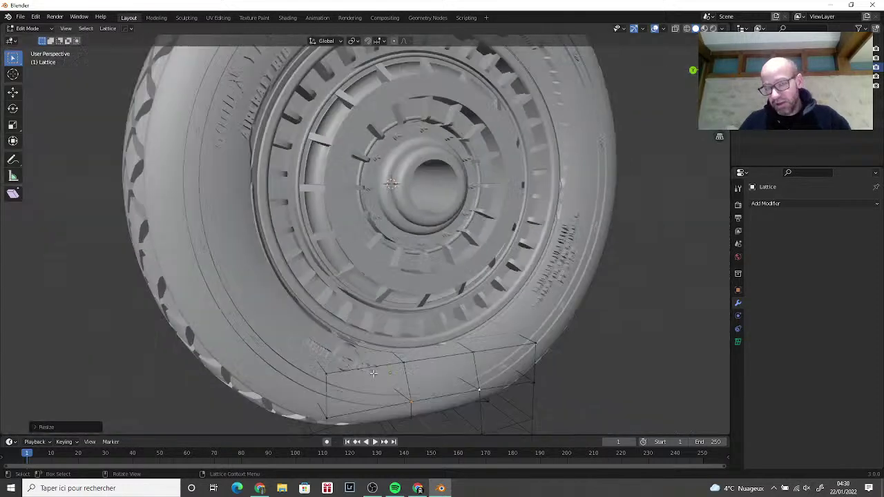
middle_click_drag(451, 193, 424, 203)
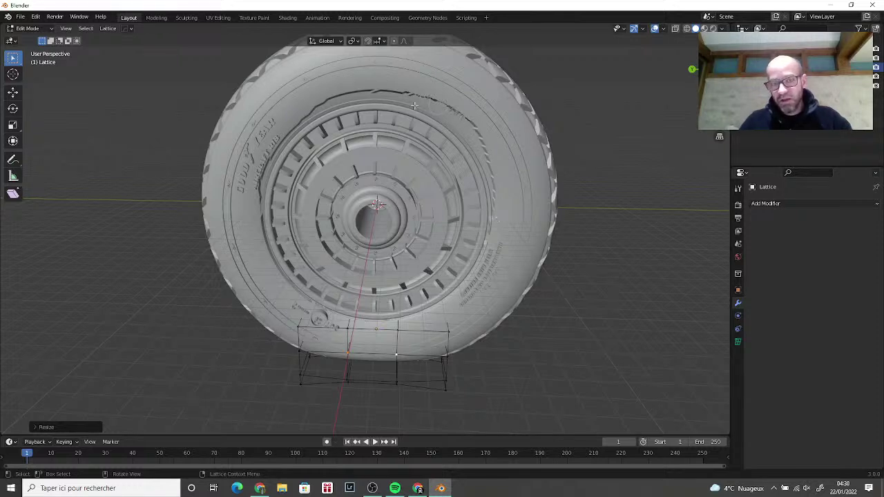
middle_click_drag(350, 164, 402, 169)
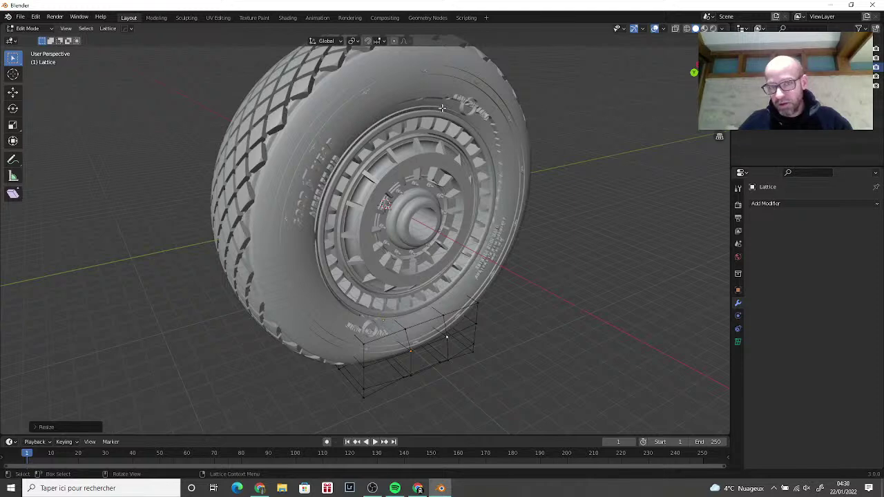
middle_click_drag(484, 141, 511, 140)
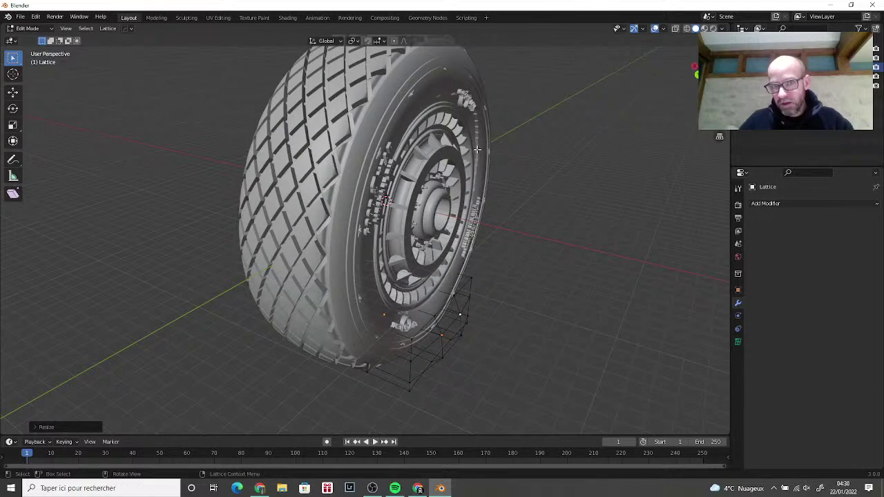
middle_click_drag(472, 182, 407, 163)
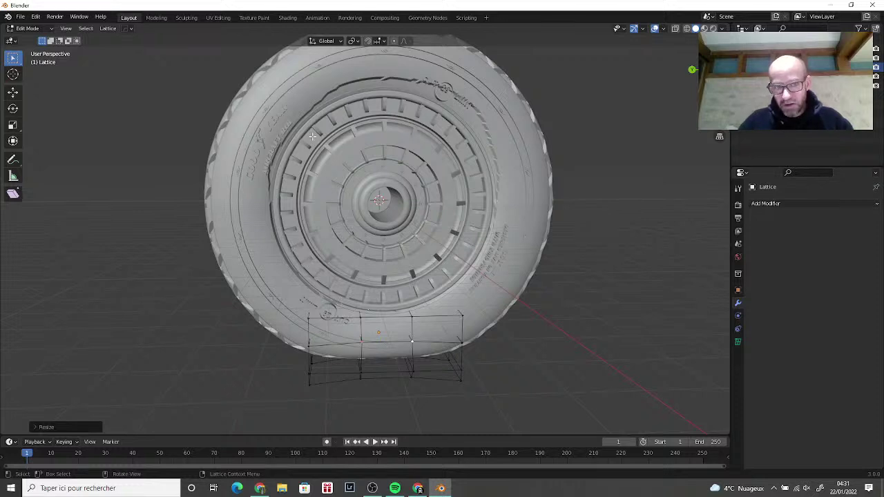
middle_click_drag(384, 293, 417, 293)
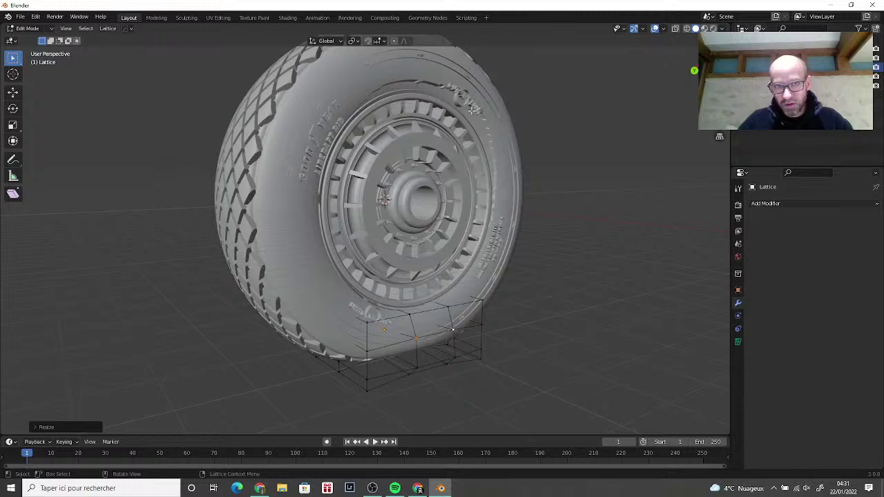
middle_click_drag(462, 277, 668, 264)
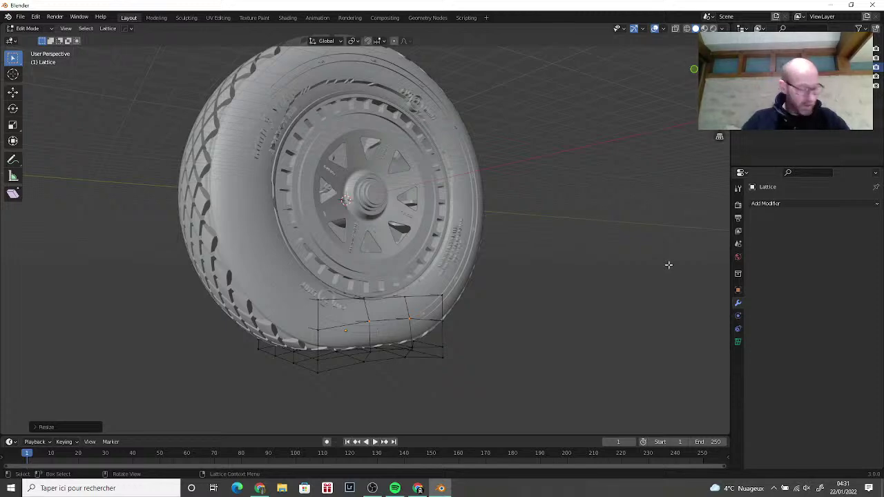
middle_click_drag(532, 304, 629, 318)
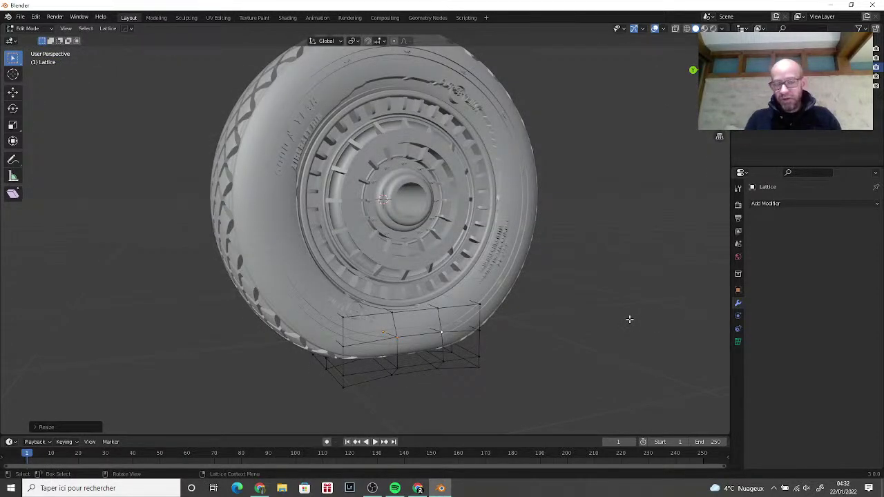
middle_click_drag(625, 318, 606, 295)
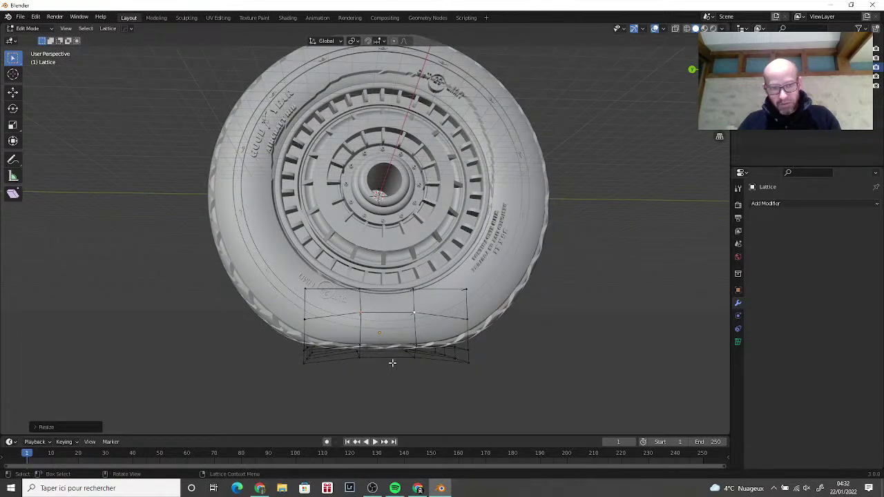
middle_click_drag(392, 363, 316, 327)
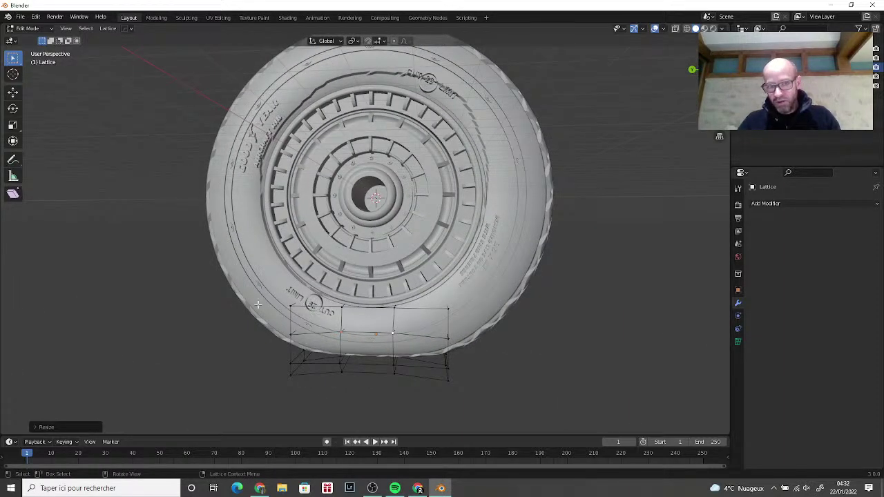
middle_click_drag(256, 346, 389, 341)
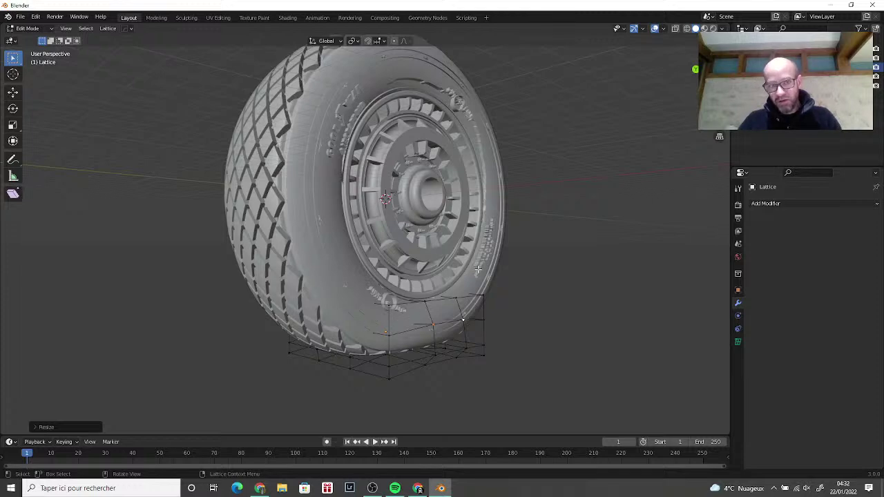
middle_click_drag(498, 210, 459, 247)
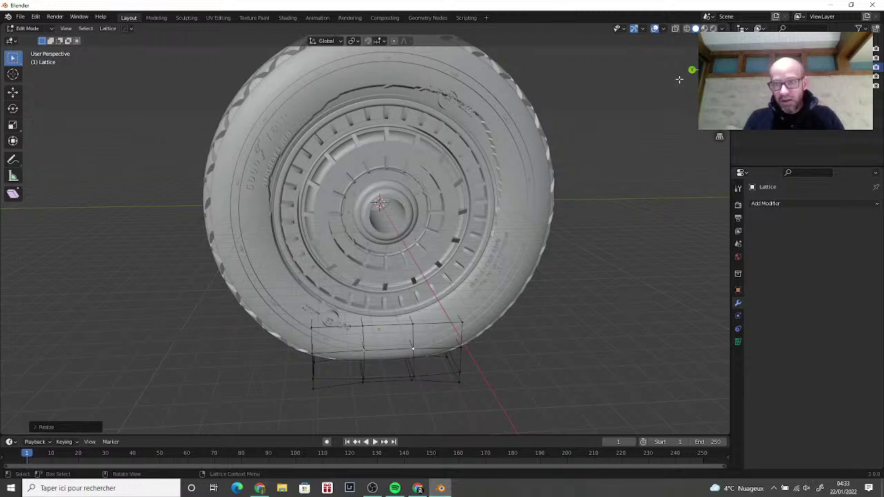
mouse_move(693, 72)
left_mouse_down()
mouse_move(732, 72)
mouse_move(691, 75)
left_mouse_up()
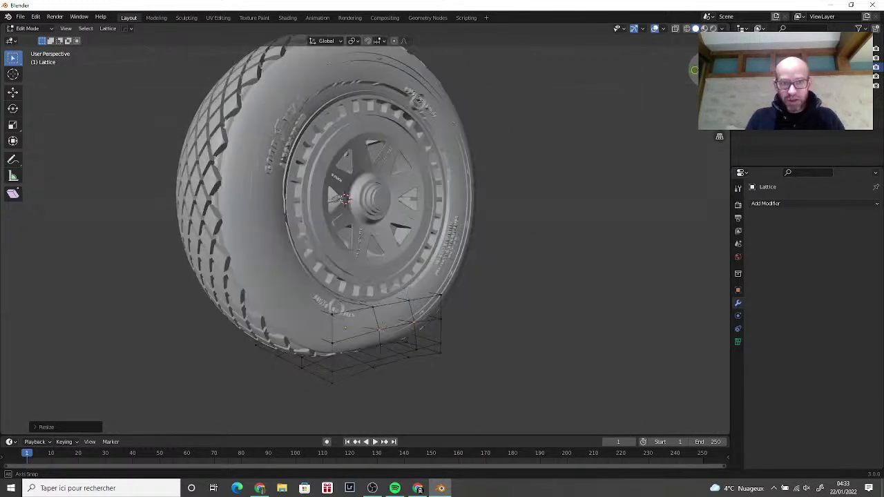
Step: Leave lattice editing by switching to Object Mode
left_click(50, 30)
left_click(38, 36)
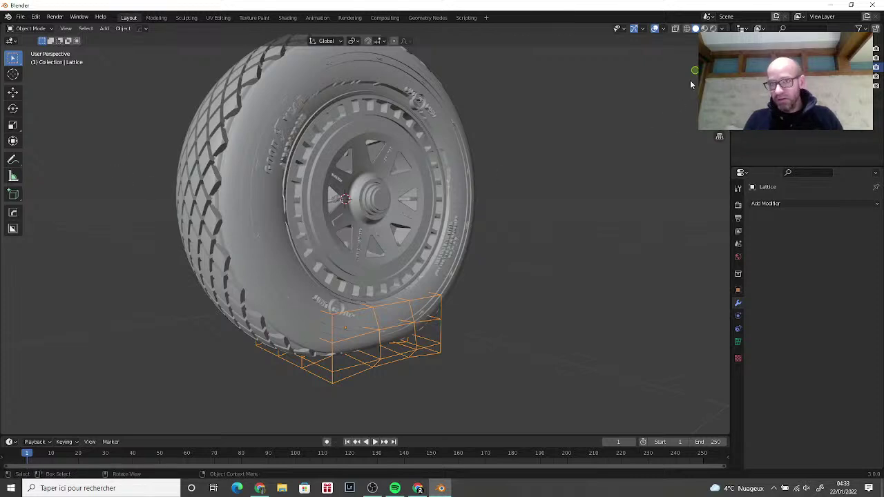
left_click_drag(693, 71, 694, 75)
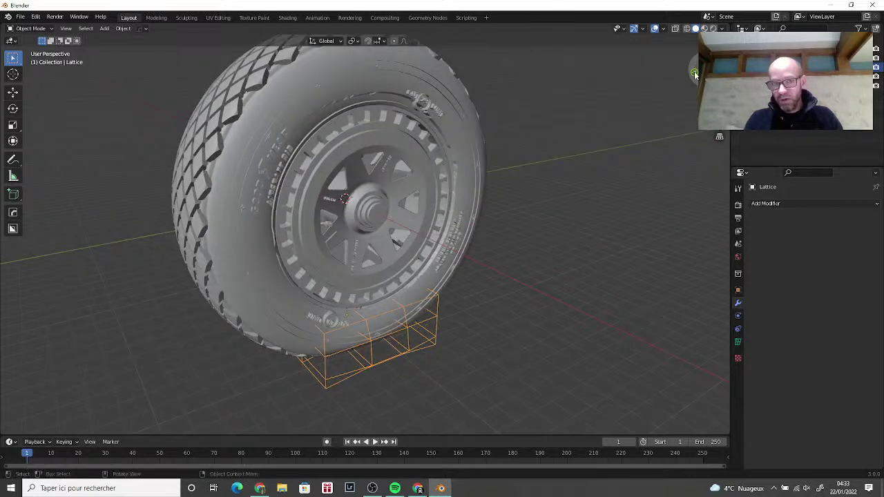
Step: Select the Tyre, hide the spoked hub cover in the Outliner, and inspect the tyre
left_click(218, 171)
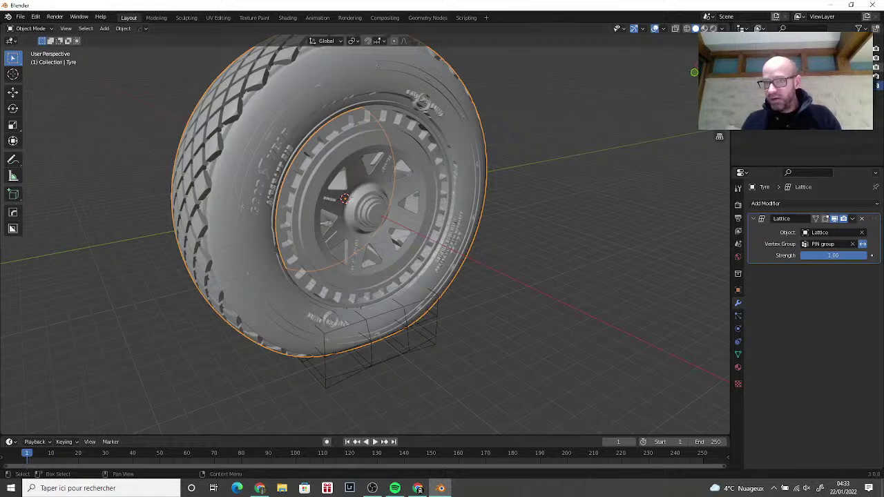
left_click(875, 58)
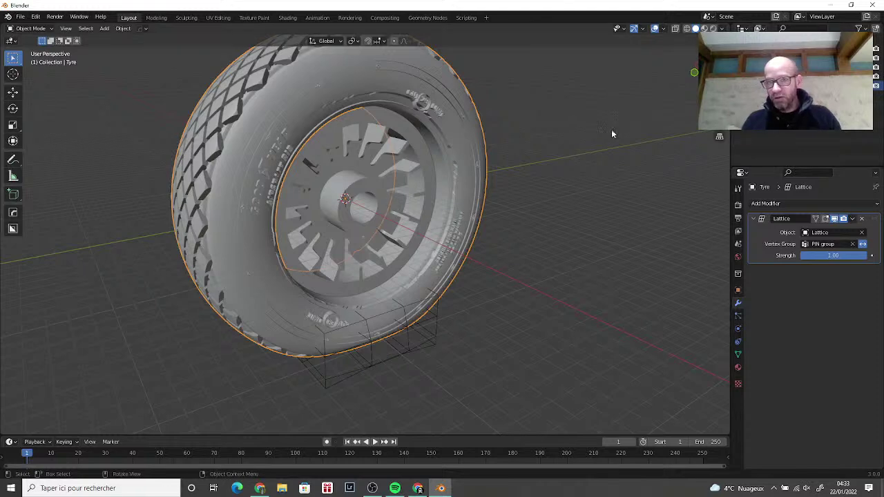
left_click_drag(690, 82, 879, 89)
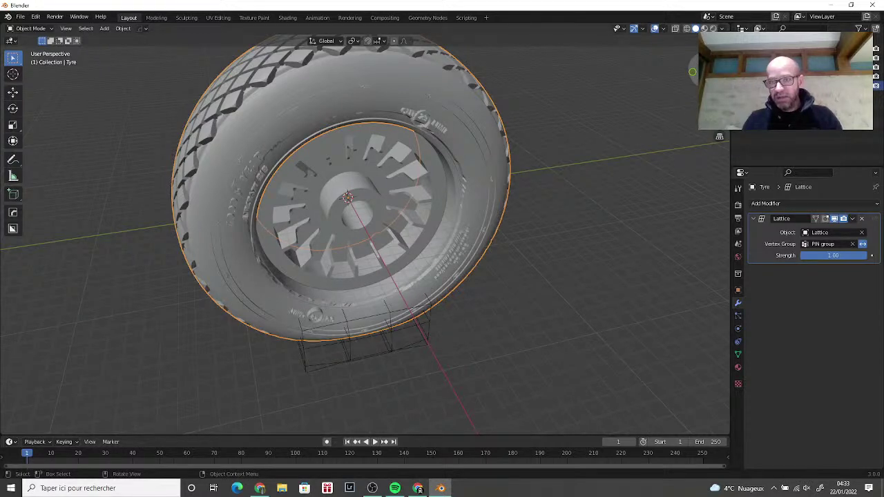
left_click_drag(693, 79, 718, 81)
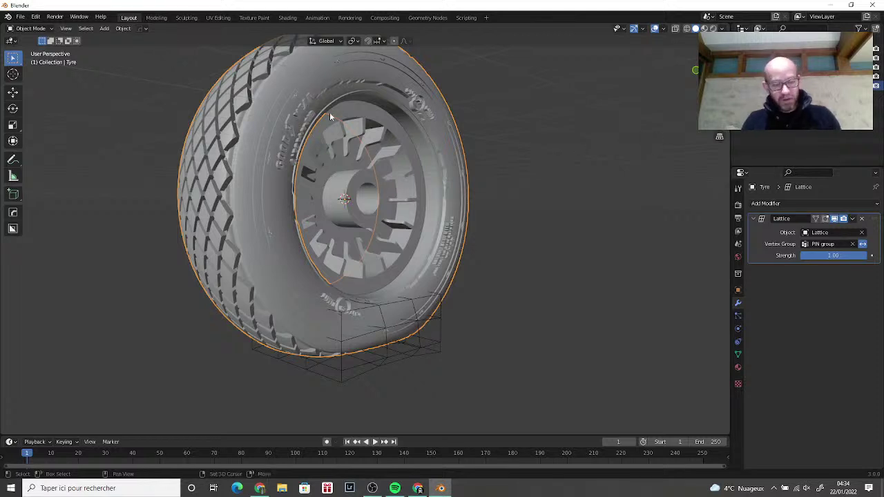
Step: Add the Rim to the Tyre selection and bring up the File menu
left_click(407, 147, "shift")
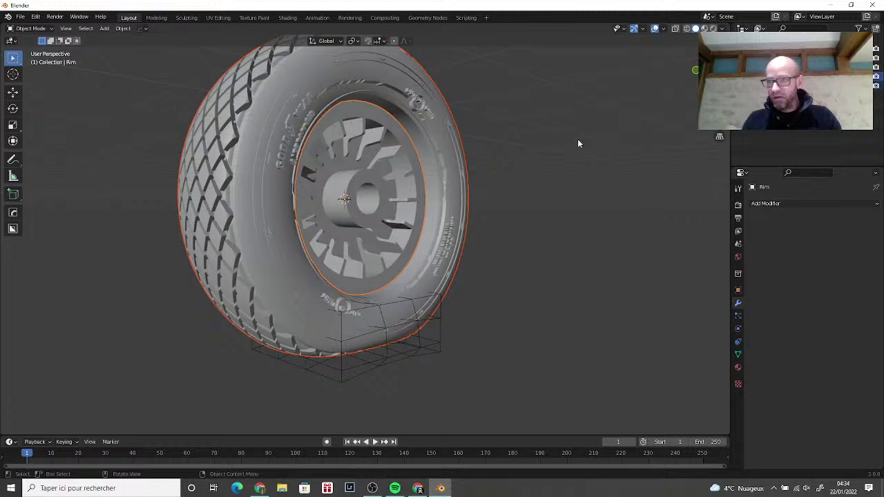
left_click(20, 16)
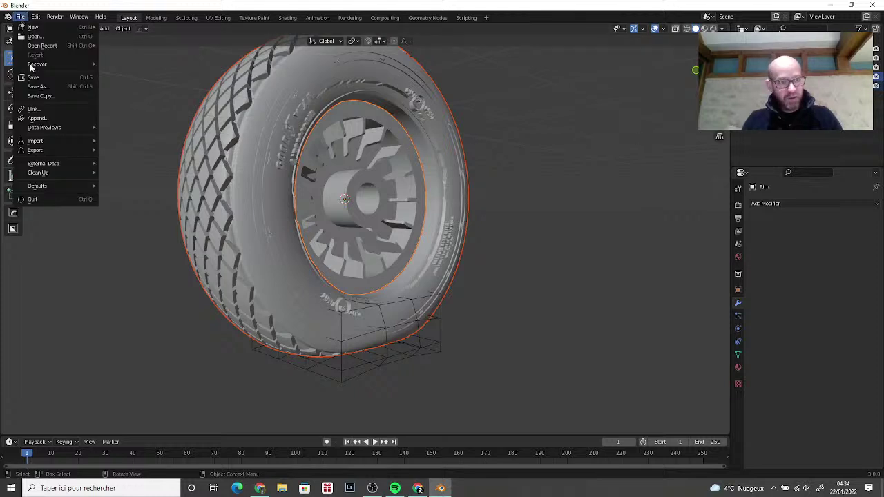
Step: Start an STL export of selected objects only, into the Tigercat Main wheels folder
mouse_move(68, 151)
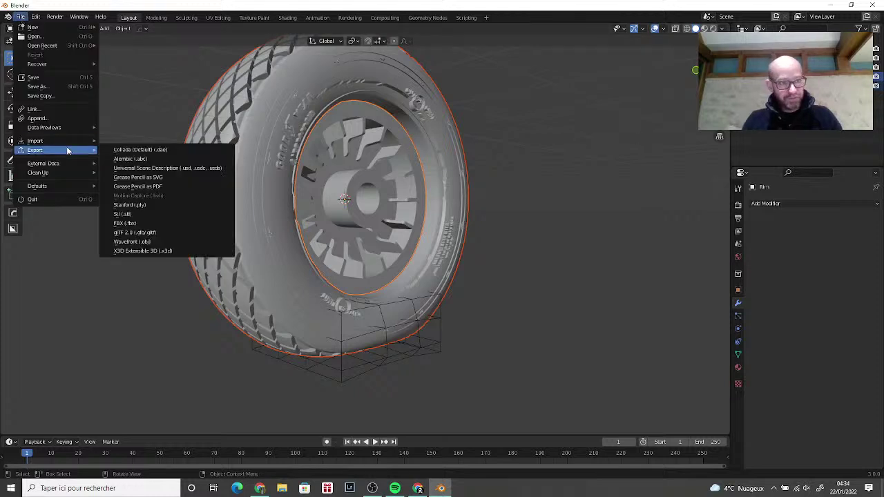
left_click(126, 214)
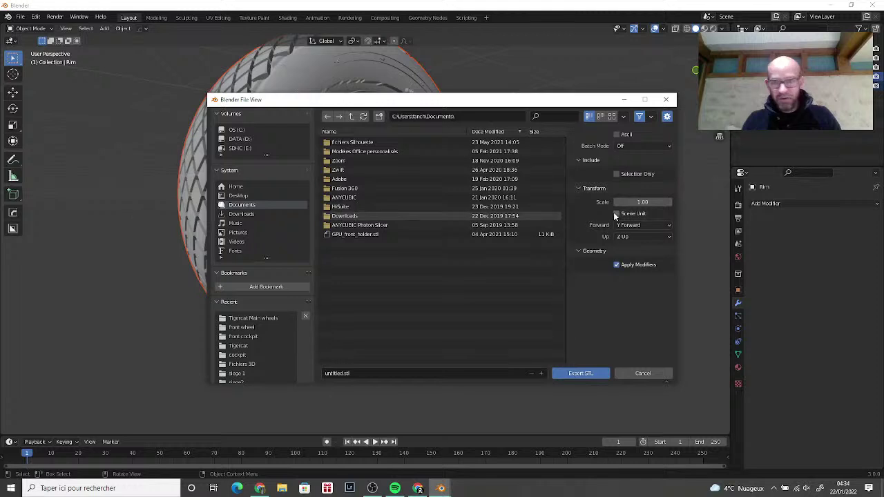
left_click(619, 176)
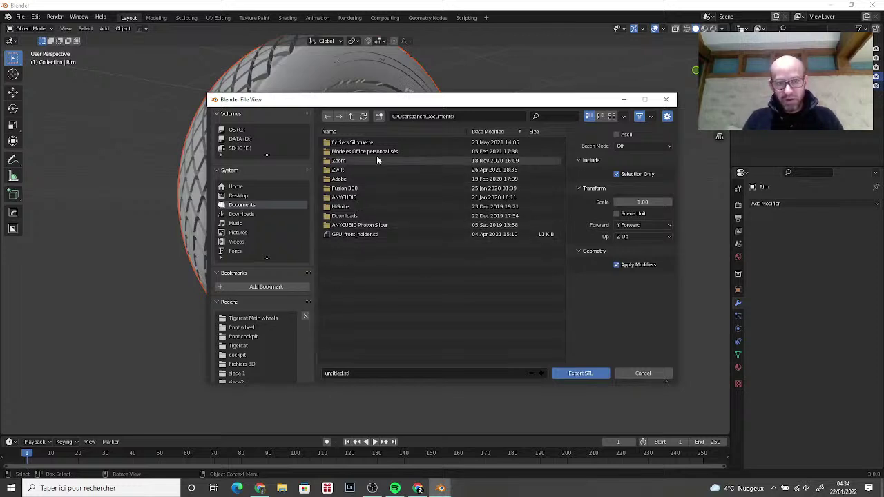
left_click(268, 319)
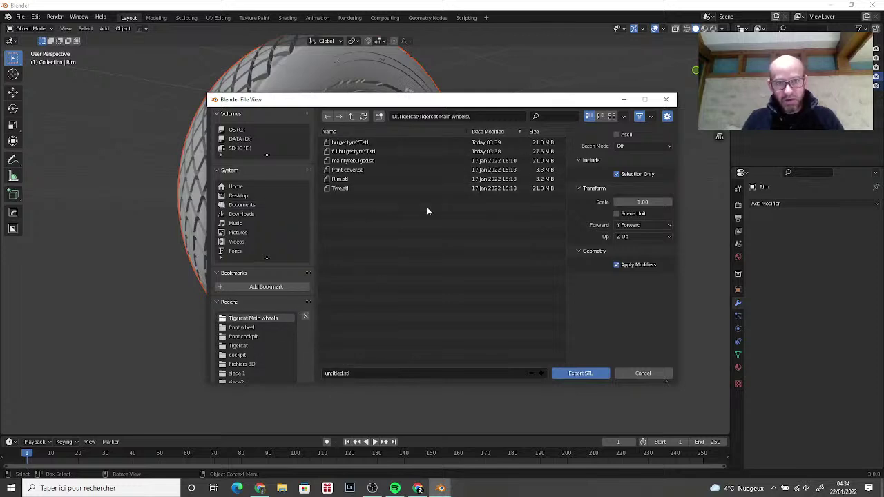
Step: Rename the export file to bulgedtyrehalfrim.stl
left_click(377, 374)
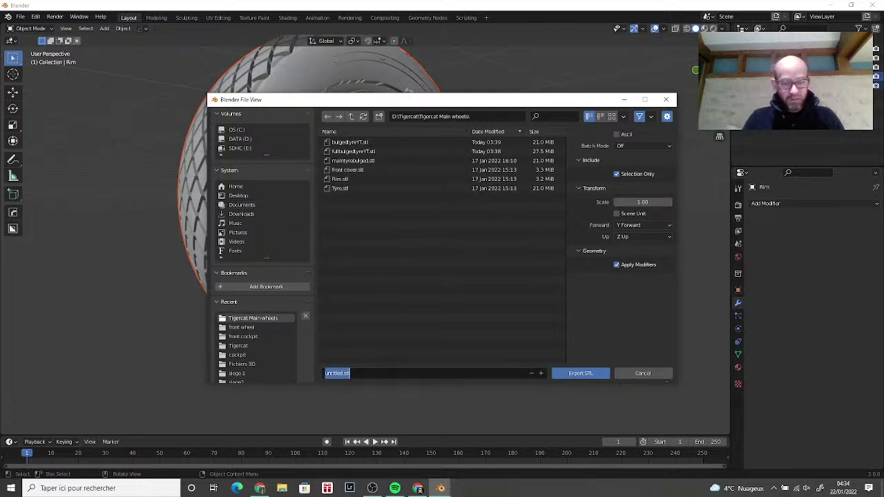
type("ty")
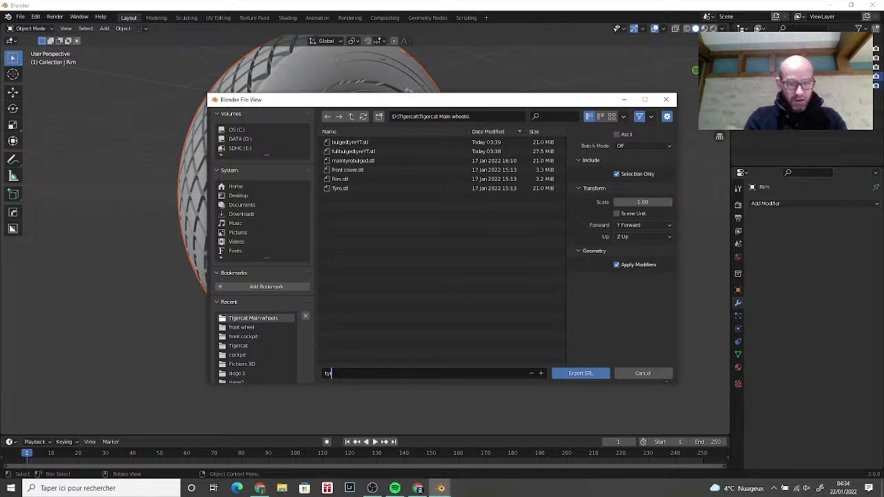
type("re")
key("BackSpace")
key("BackSpace")
key("BackSpace")
key("BackSpace")
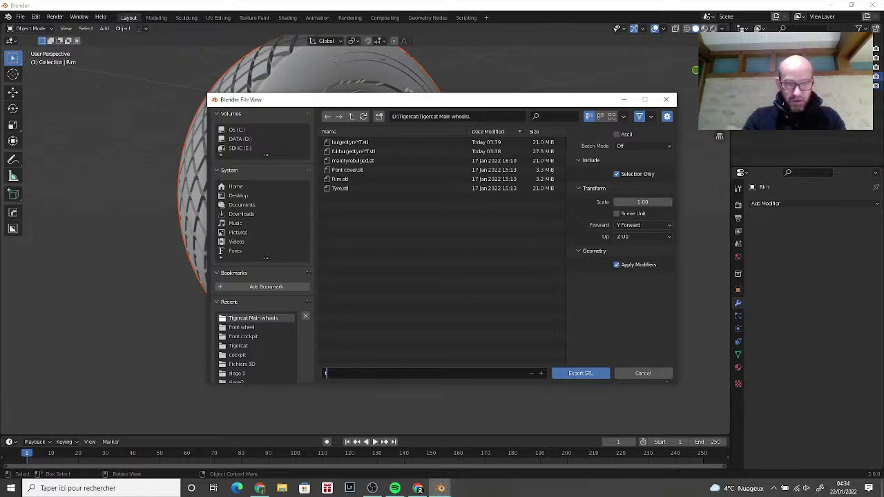
type("bulg")
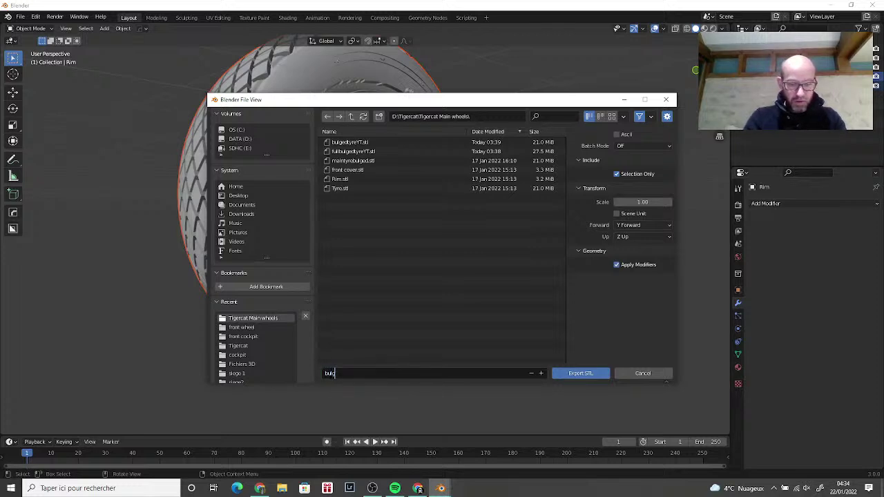
type("edtyre")
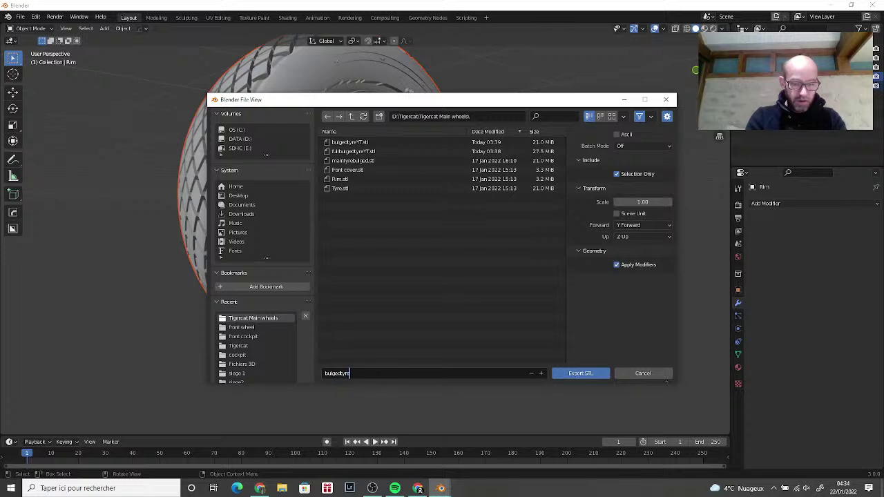
type("halffu")
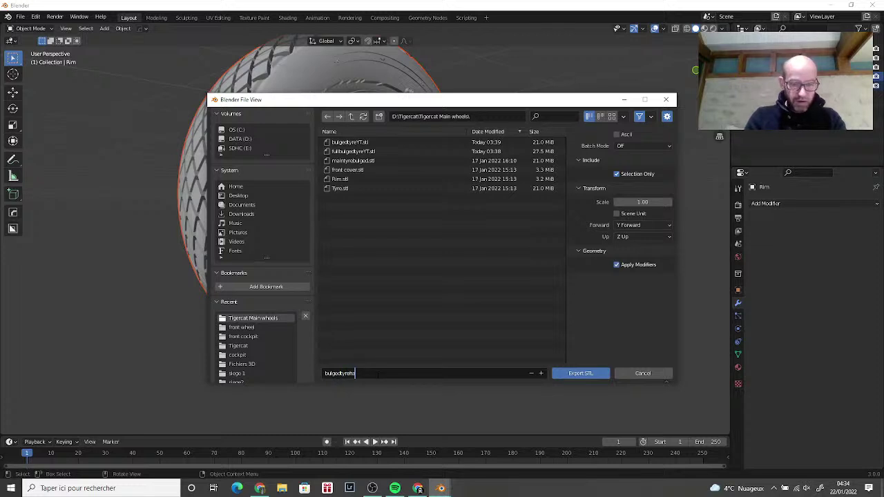
type("ll.")
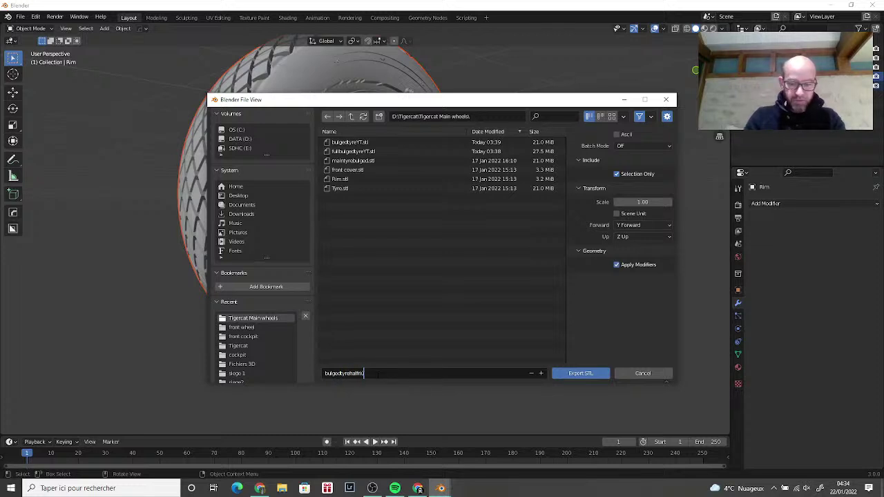
key("Return")
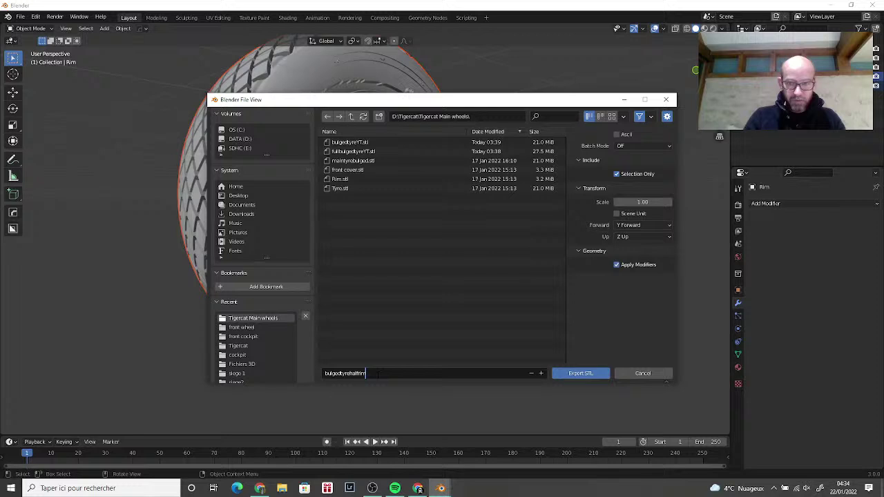
Step: Export the STL, then open bulgedtyrehalfrim from Tigercat Main wheels in 3D Builder
left_click(580, 372)
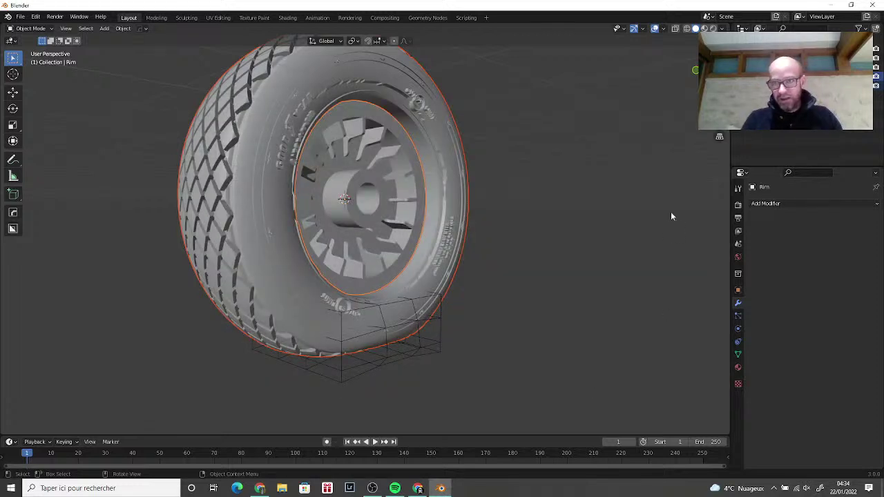
left_click(282, 489)
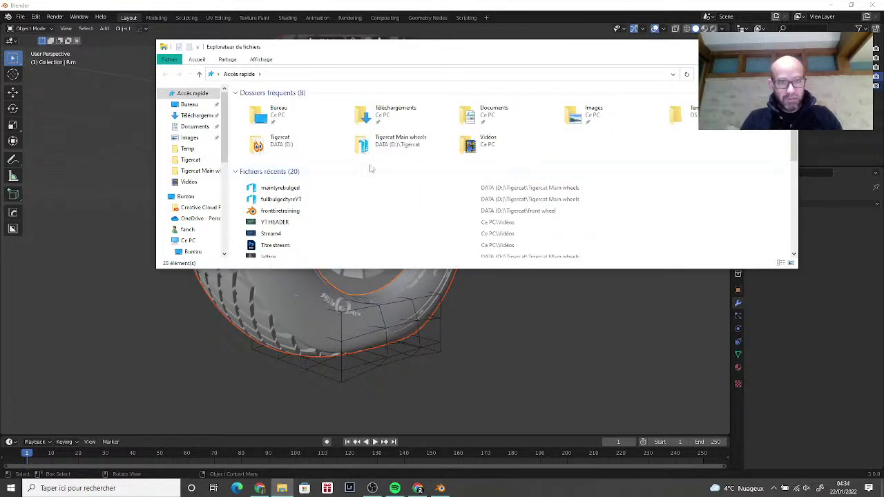
double_click(419, 149)
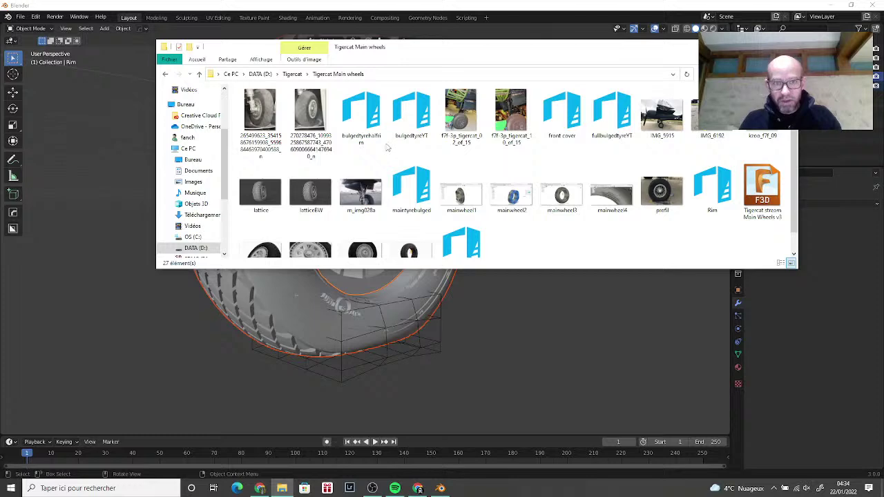
double_click(364, 122)
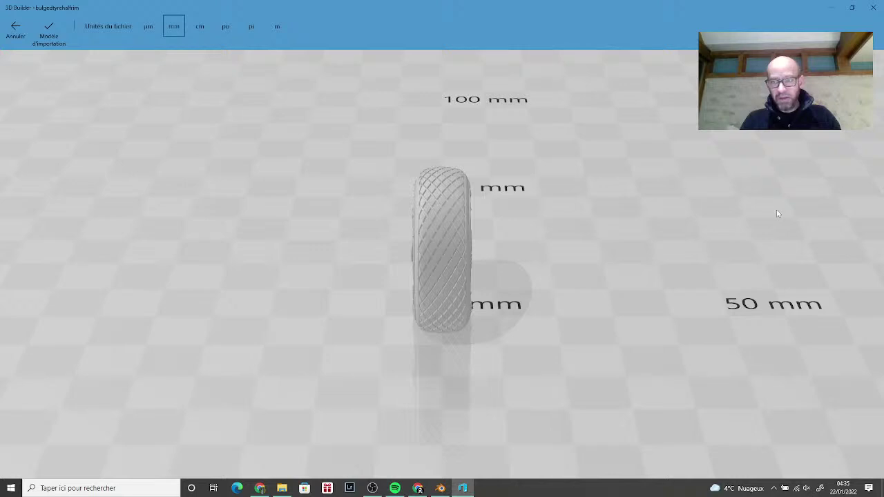
Step: Orbit the tyre-and-rim model to view its side and rim face, then return to Blender
left_click_drag(776, 213, 2, 221)
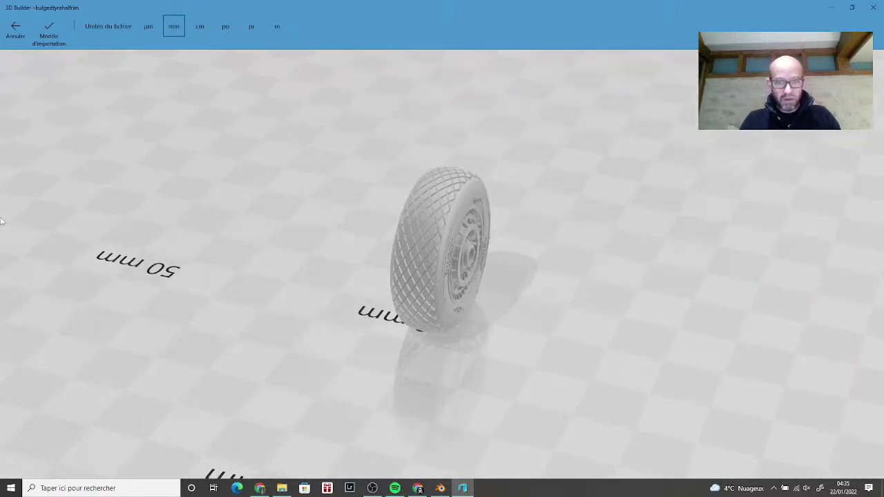
left_click_drag(349, 258, 691, 311)
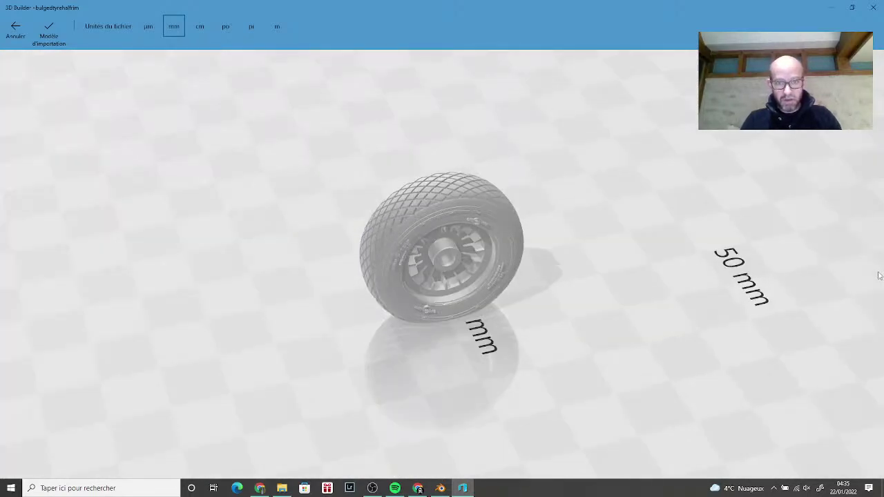
left_click(447, 490)
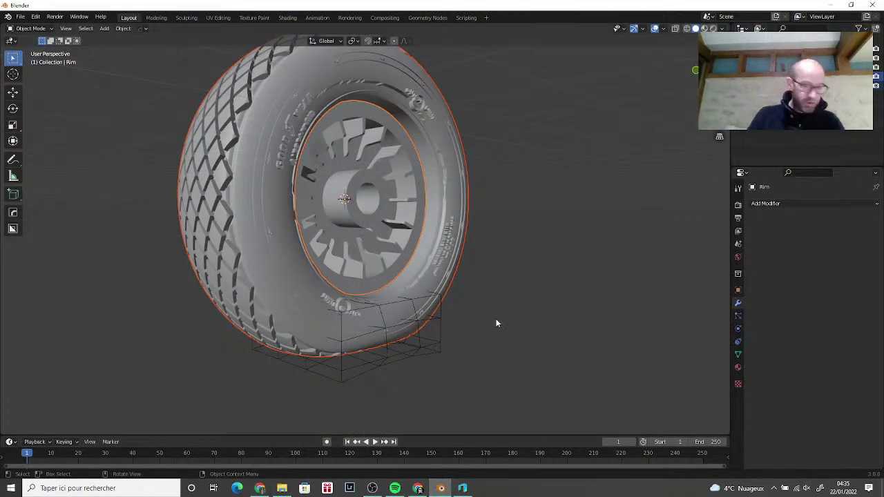
Step: Select only the tyre and start an STL export
left_click(536, 291)
left_click(286, 251)
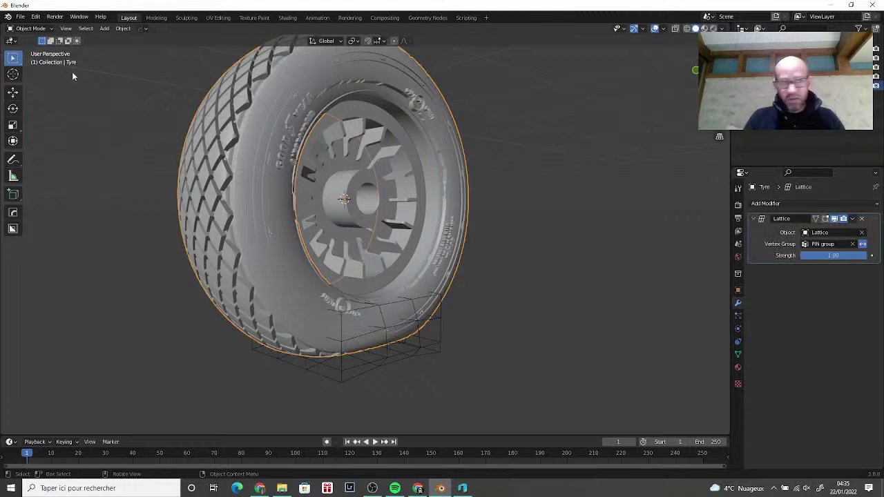
left_click(20, 16)
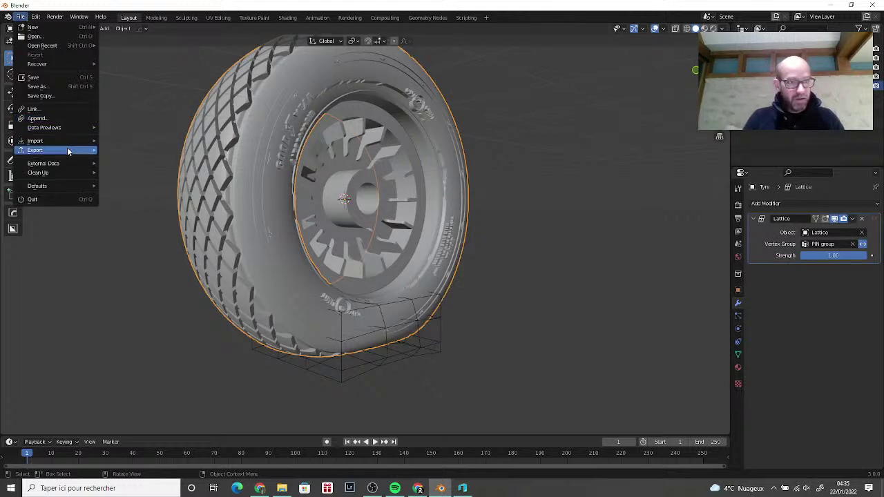
mouse_move(67, 150)
left_click(151, 212)
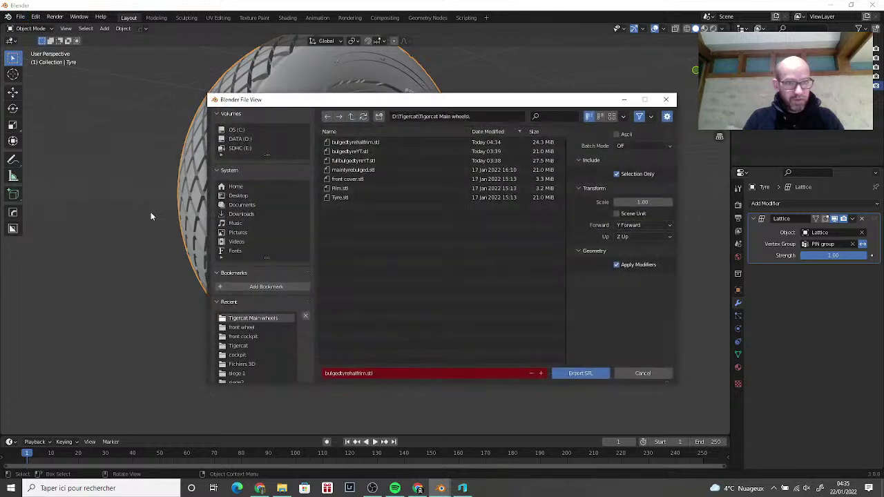
Step: Give the export a new bulged-tyre file name and export the tyre as STL
left_click(389, 375)
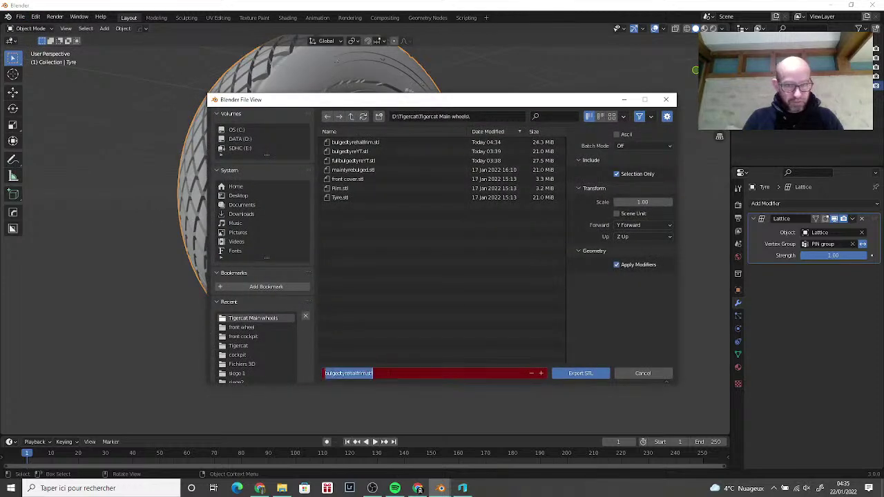
type("ramon")
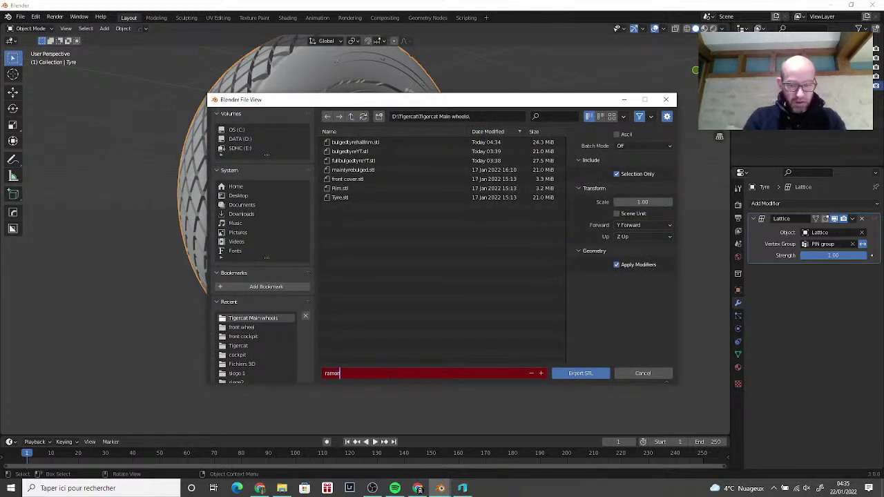
type("bulged")
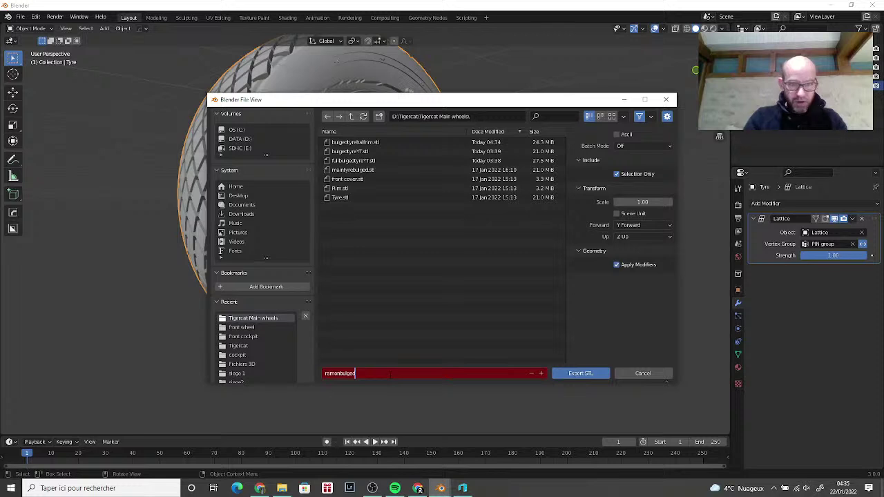
type("tyre")
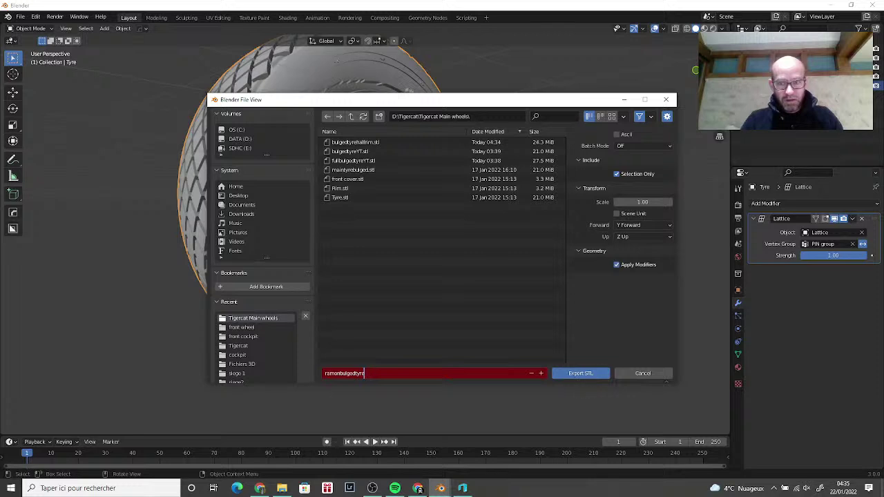
left_click(600, 377)
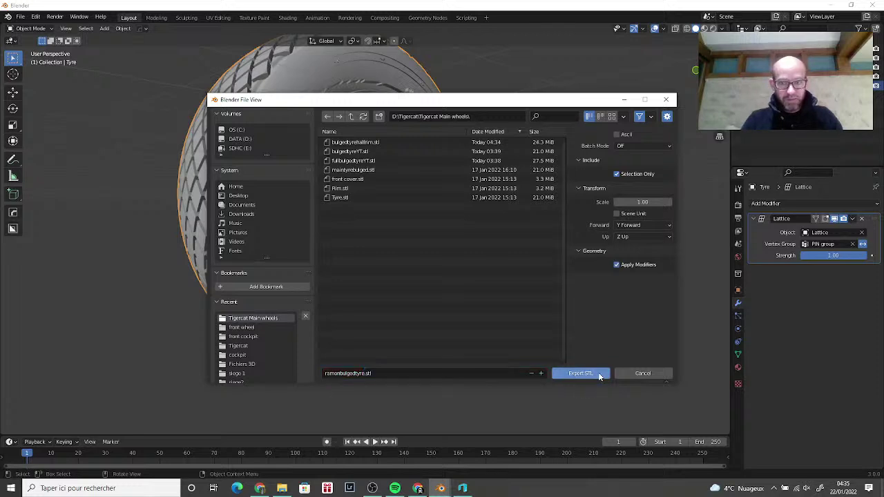
left_click(600, 374)
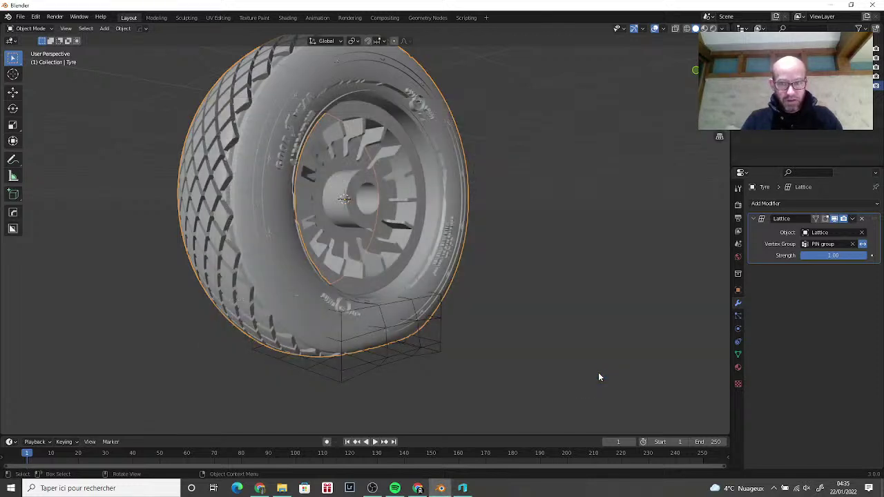
Step: Open the newly exported tyre-only STL from Tigercat Main wheels in 3D Builder
mouse_move(282, 488)
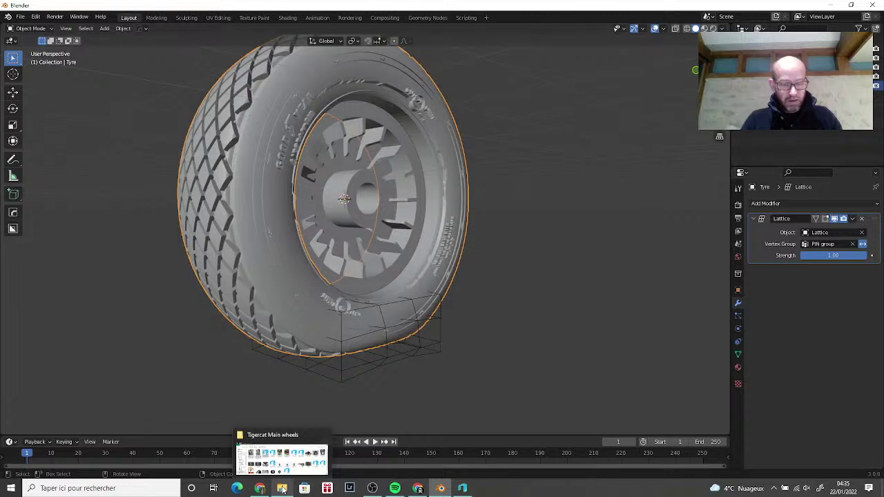
left_click(283, 488)
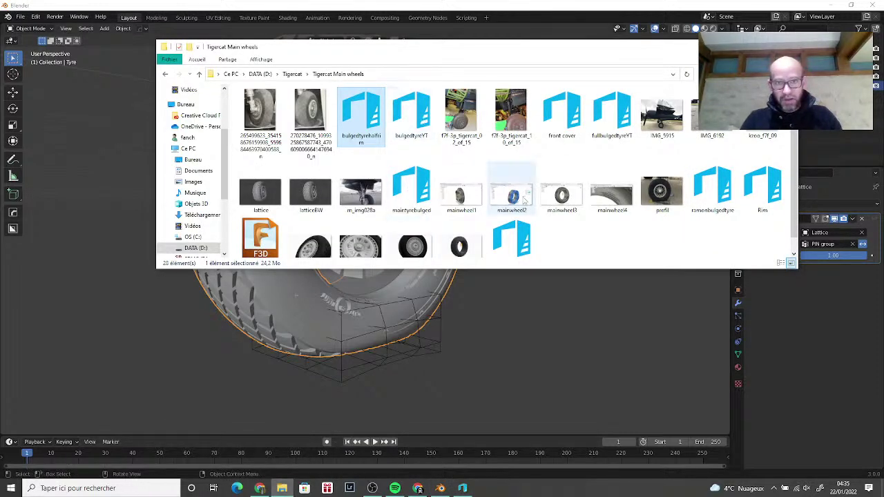
scroll(524, 200, "down", 1)
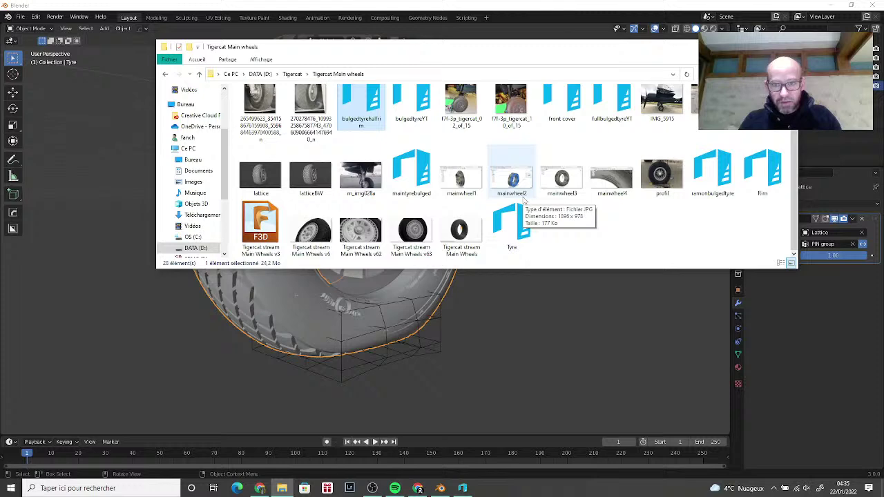
left_click(724, 165)
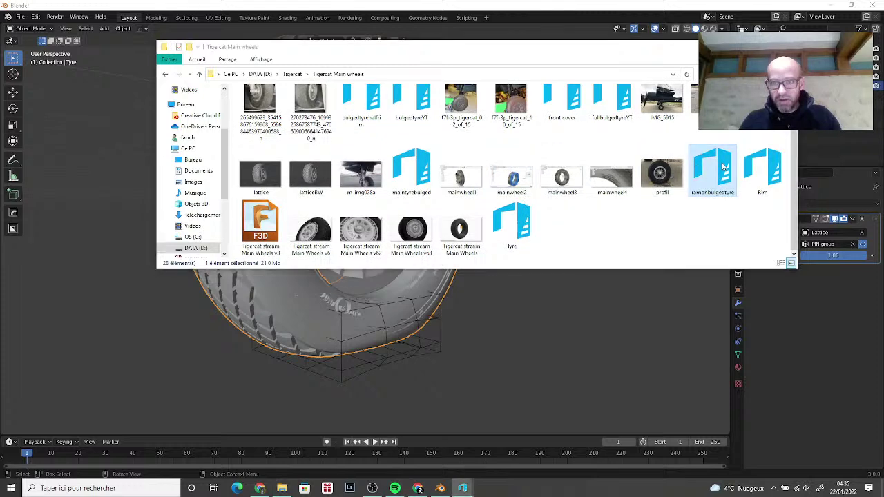
double_click(724, 165)
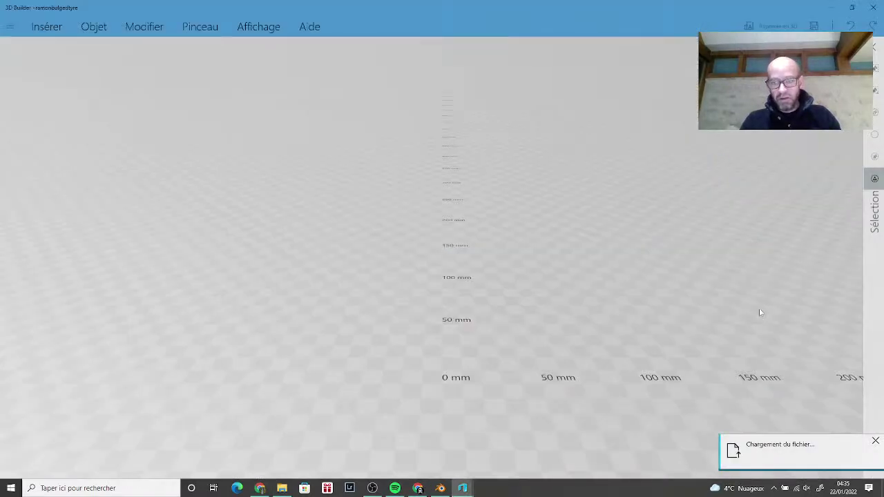